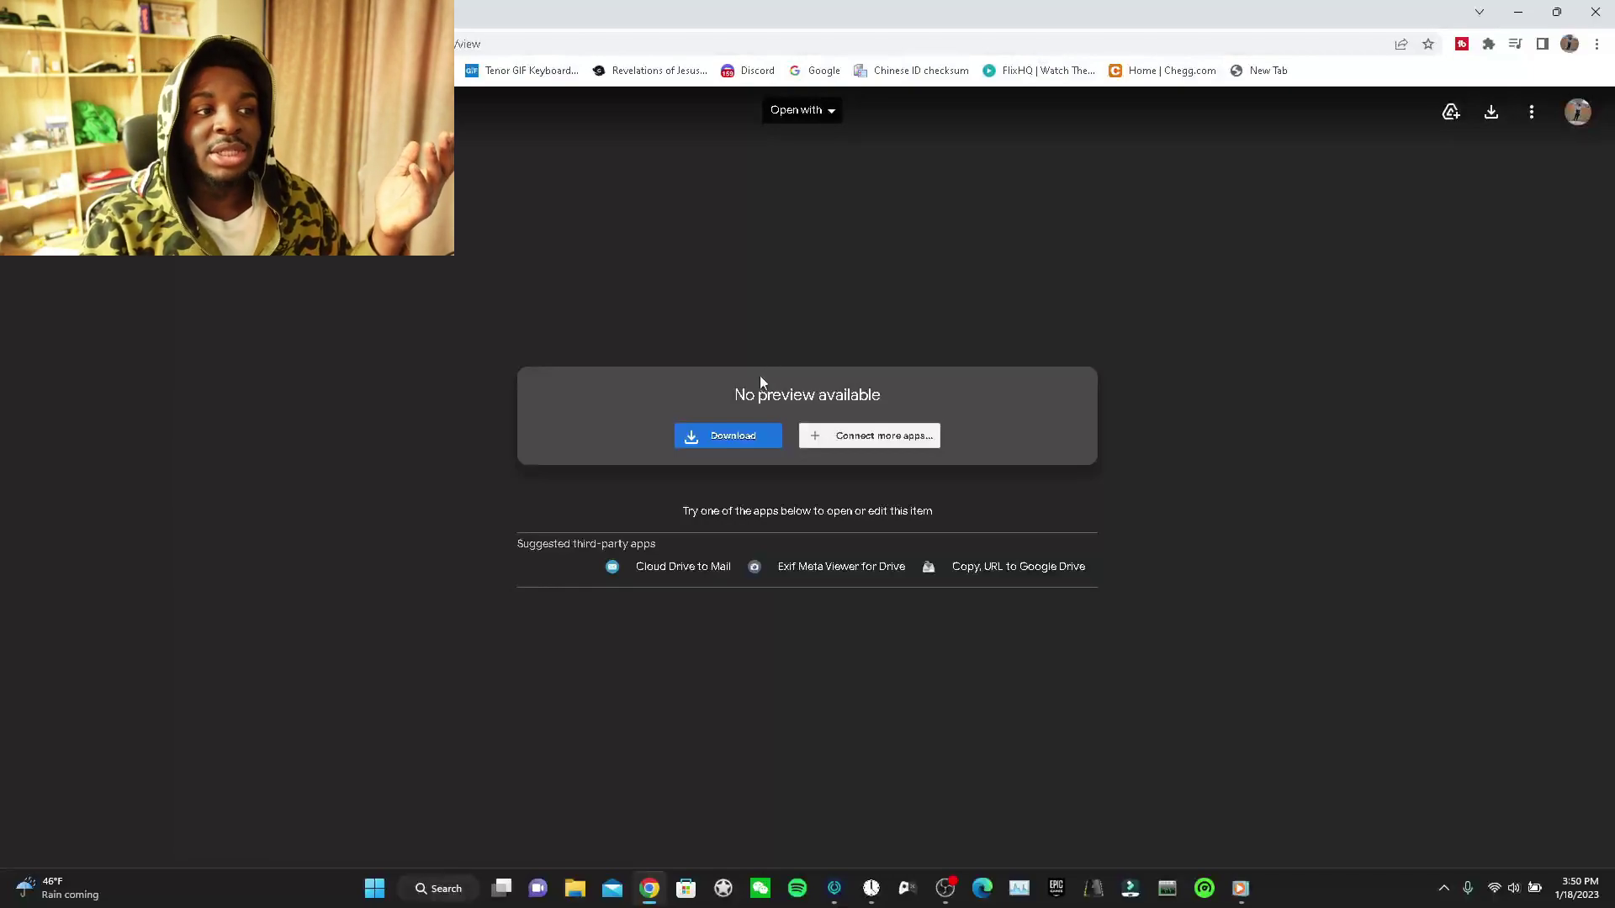
# Start downloading ScpToolkit_Setup.exe to bring up Google Drive's virus-scan warning
pyautogui.click(728, 436)
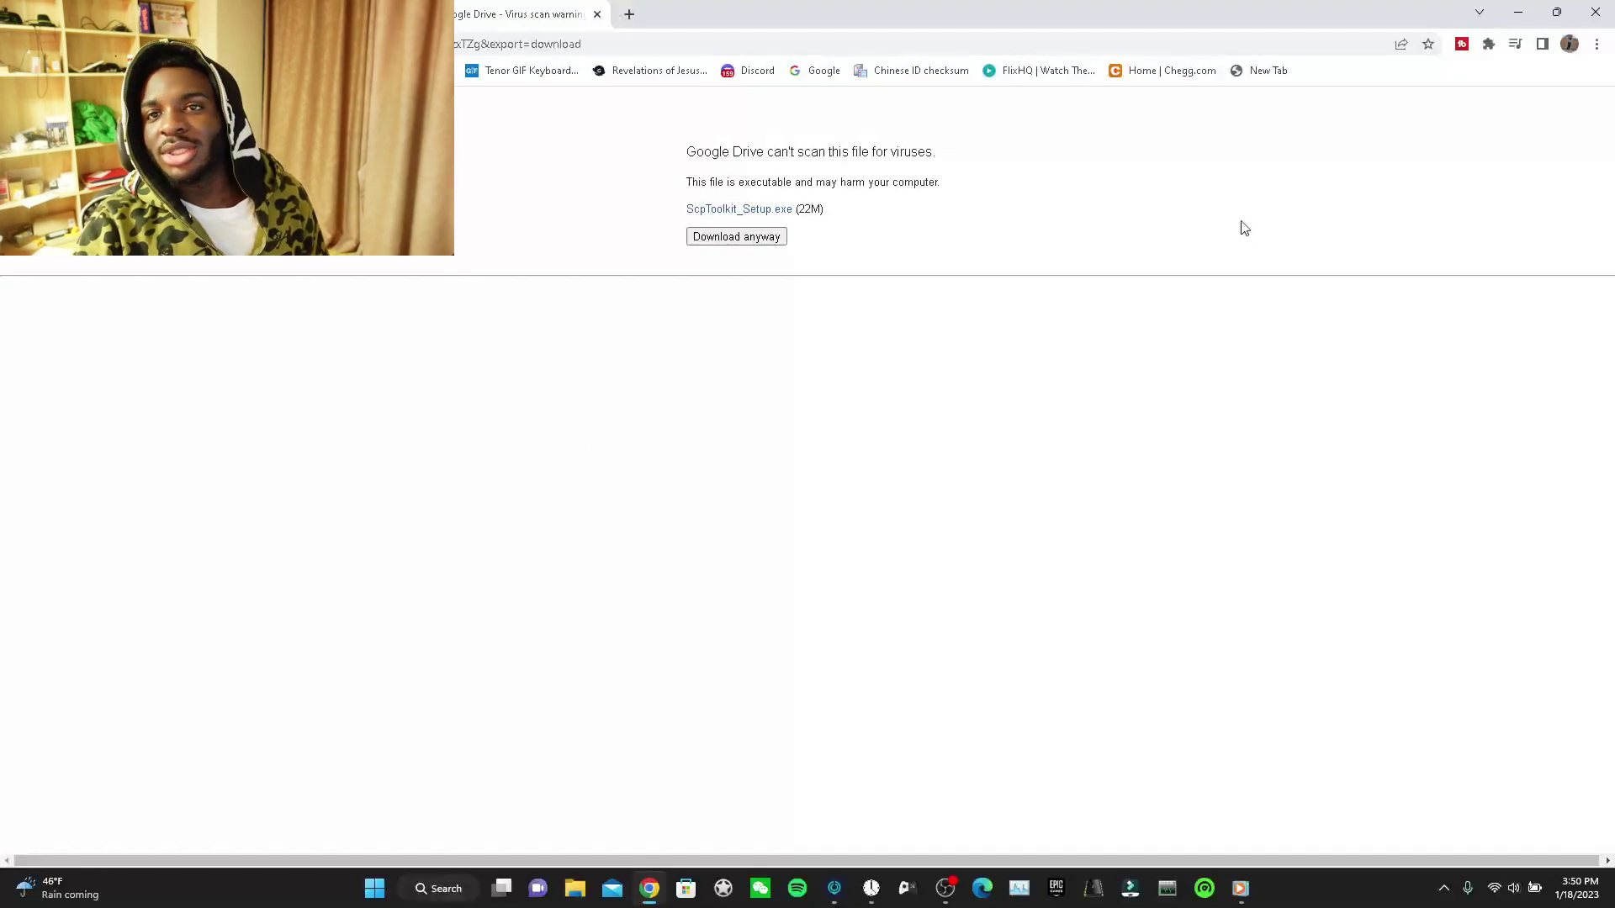
pyautogui.click(1519, 12)
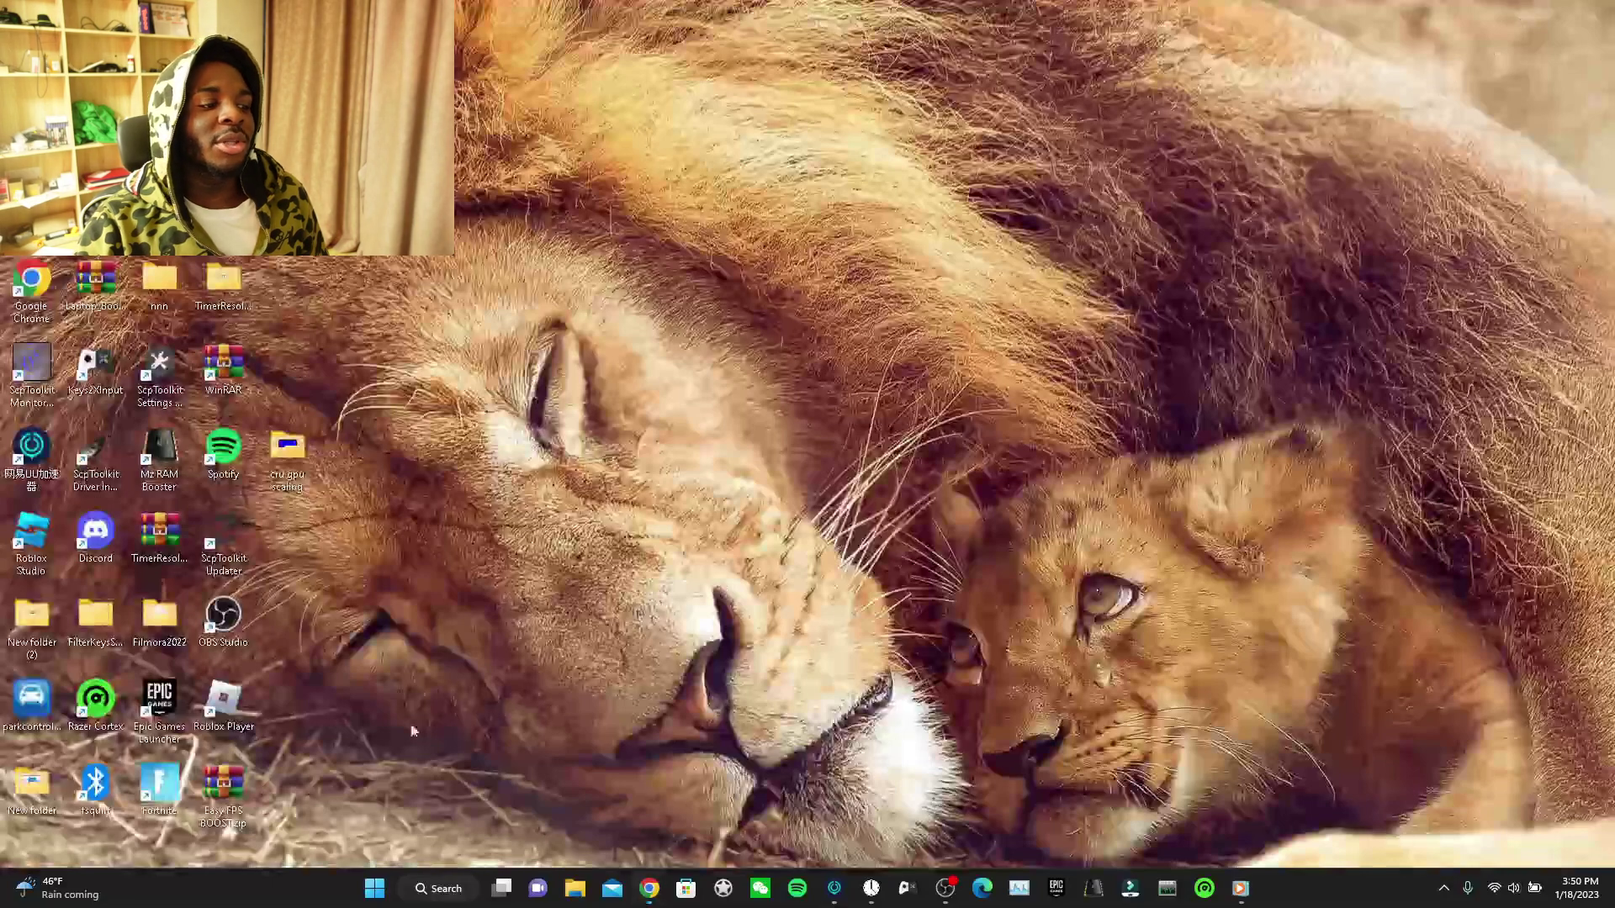
pyautogui.click(429, 900)
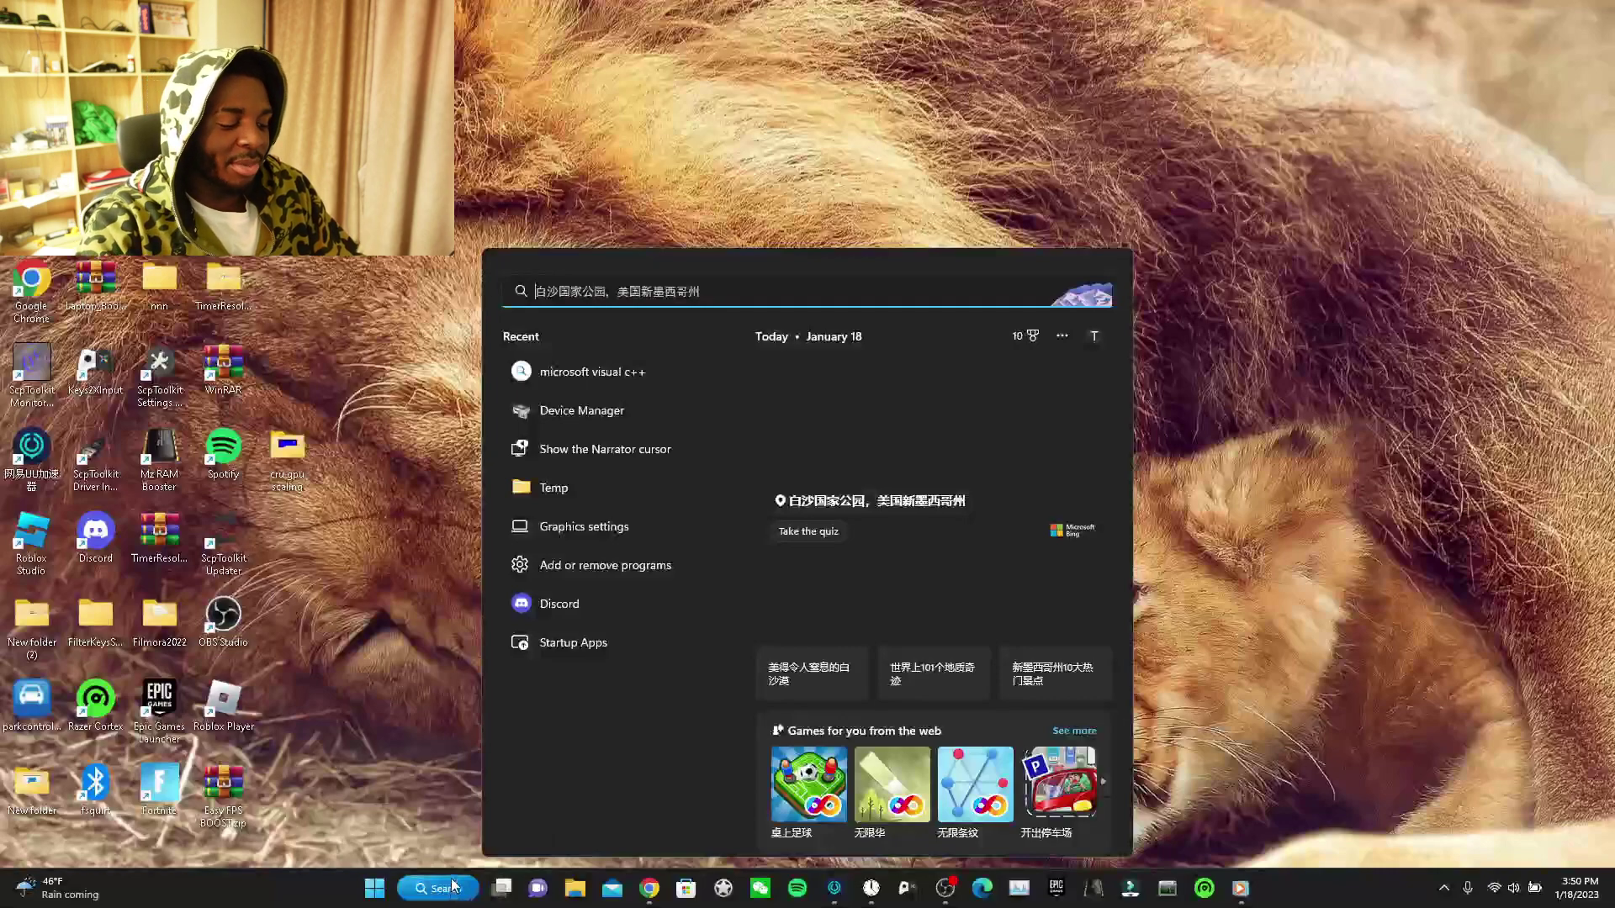
pyautogui.write('SCP')
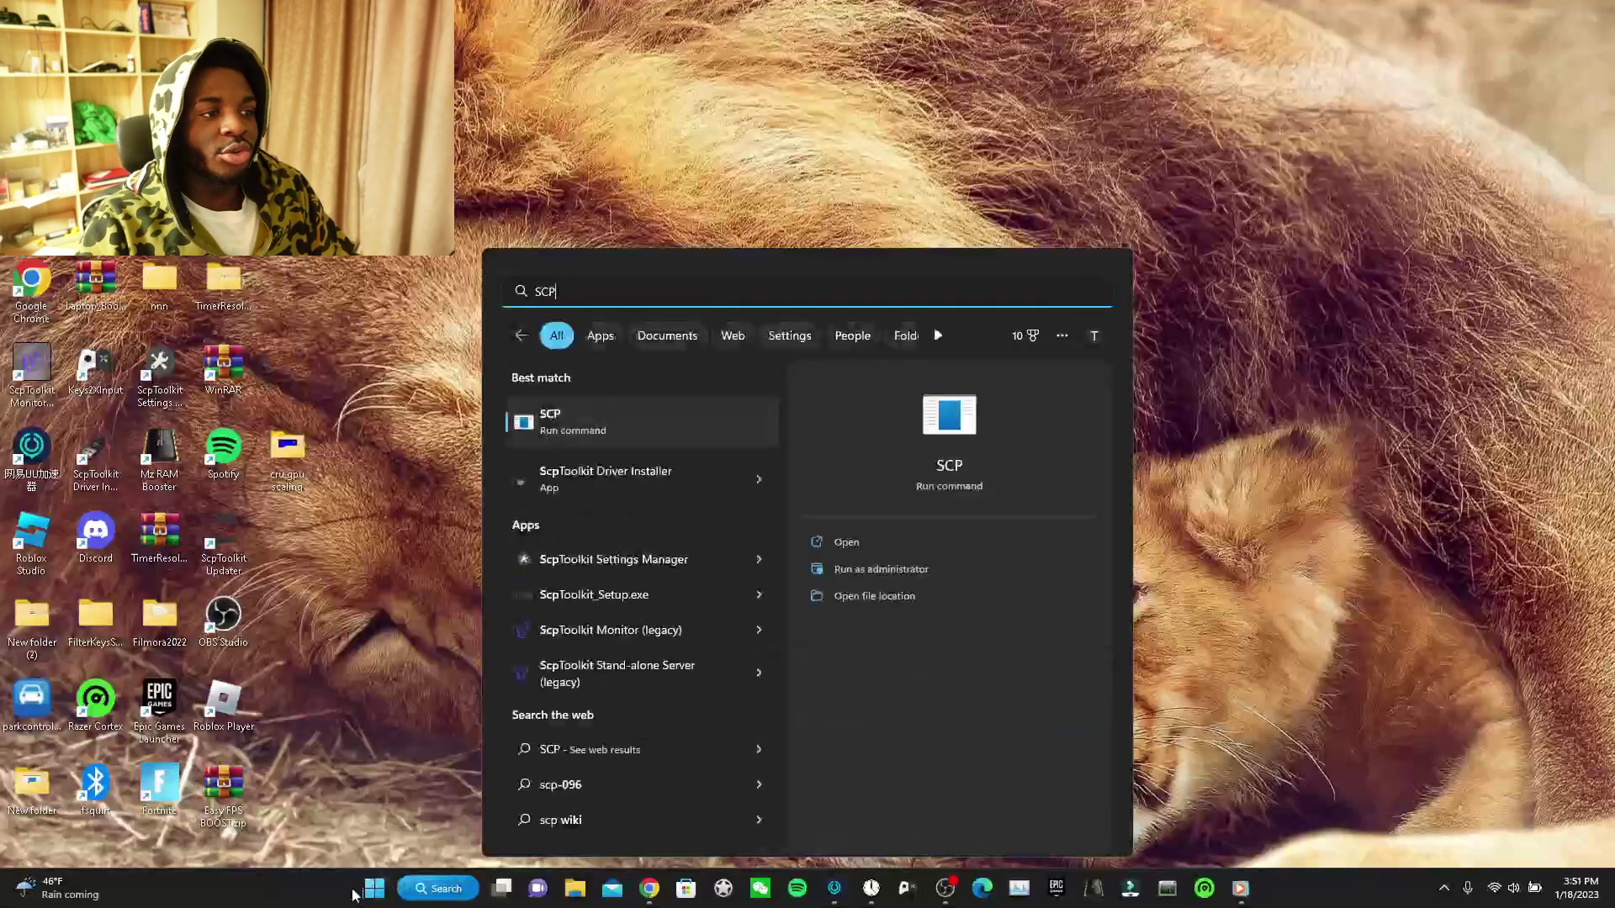
pyautogui.rightClick(631, 481)
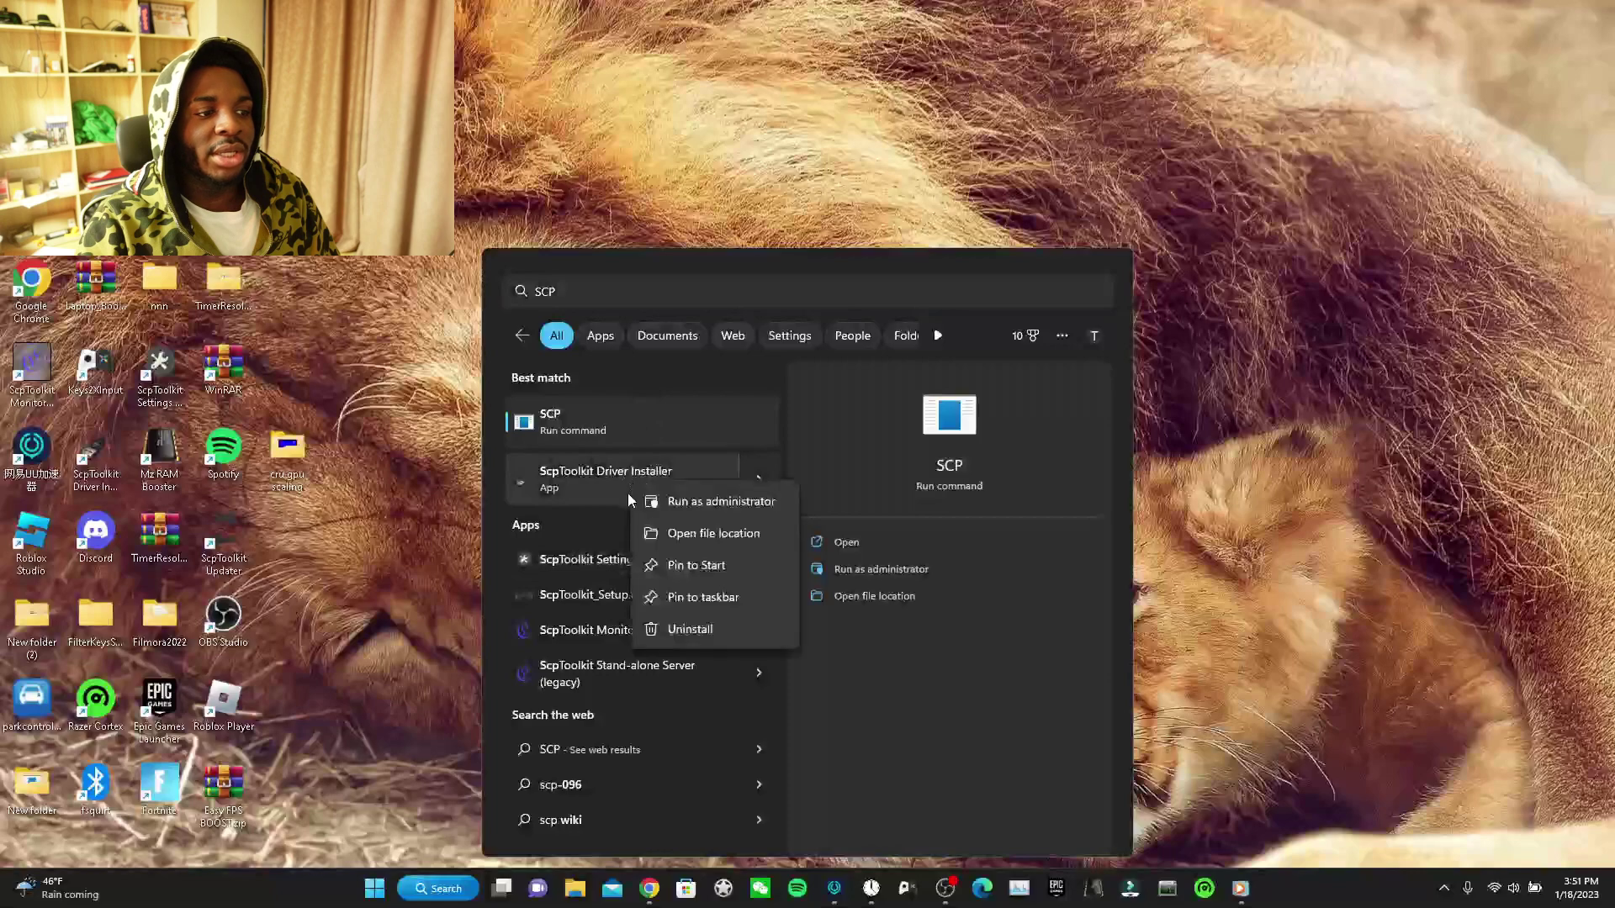
pyautogui.click(704, 630)
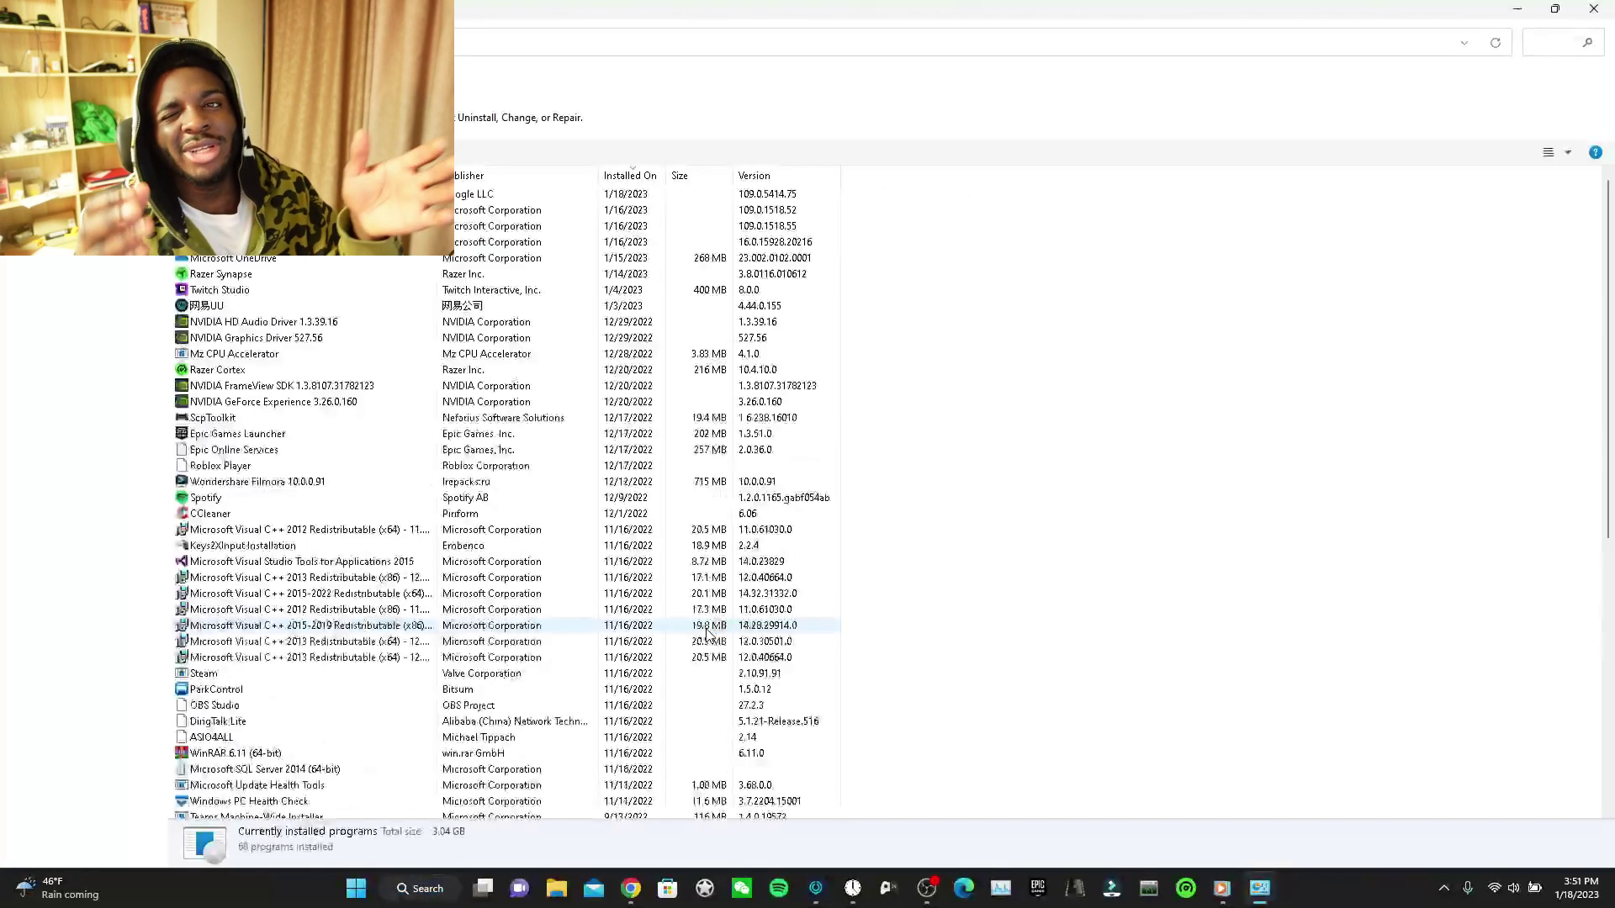
pyautogui.scroll(-6, 343, 557)
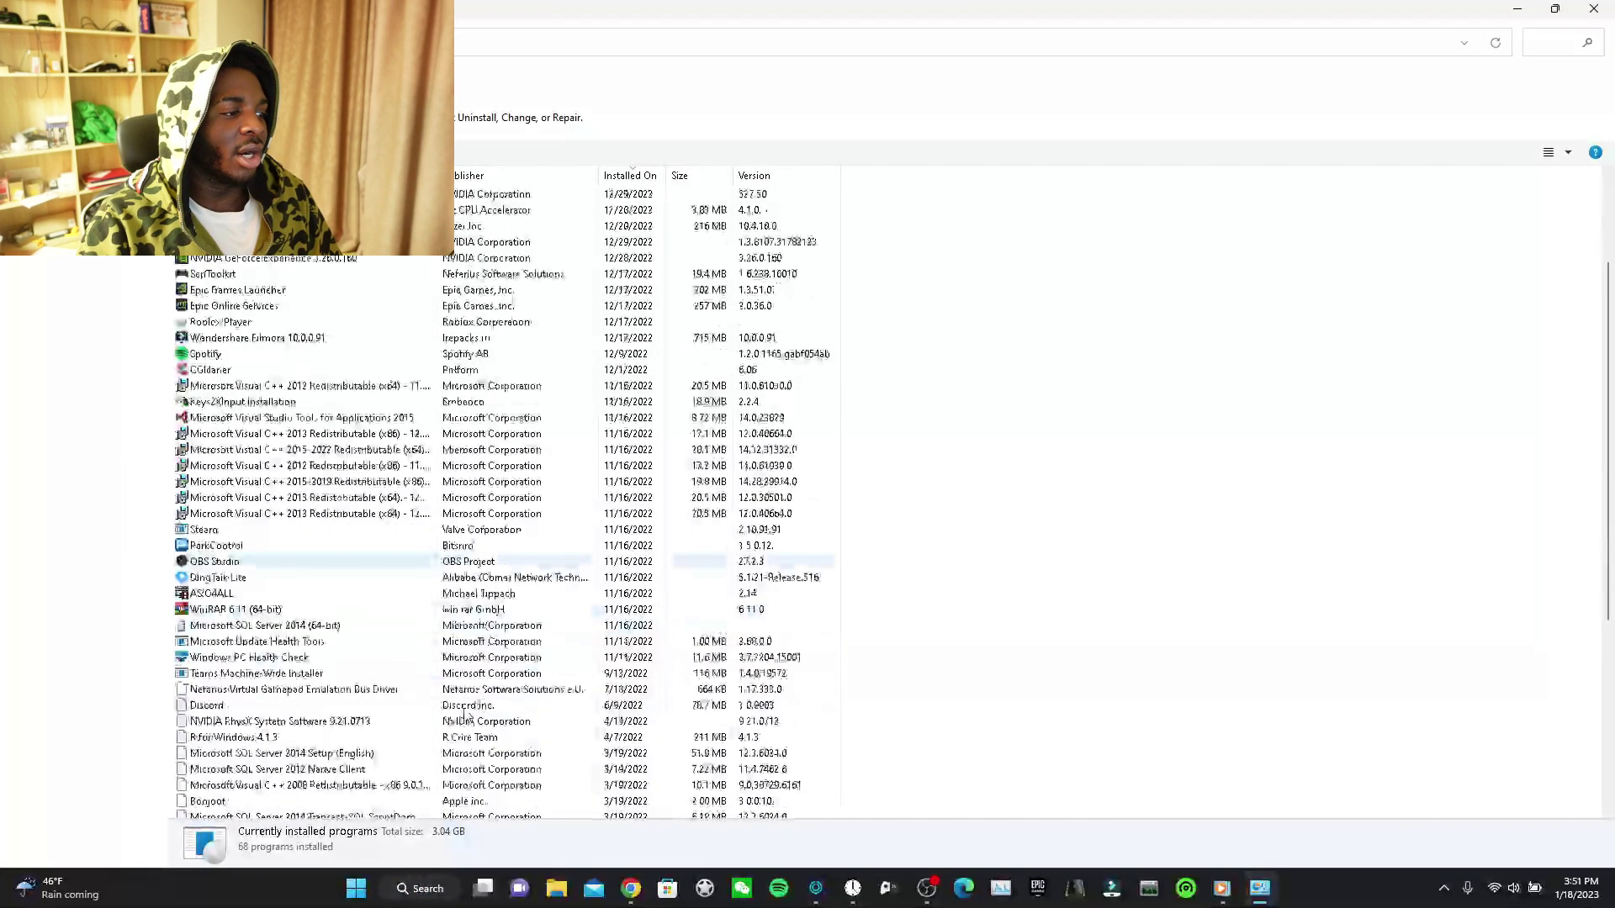
pyautogui.scroll(-4, 343, 557)
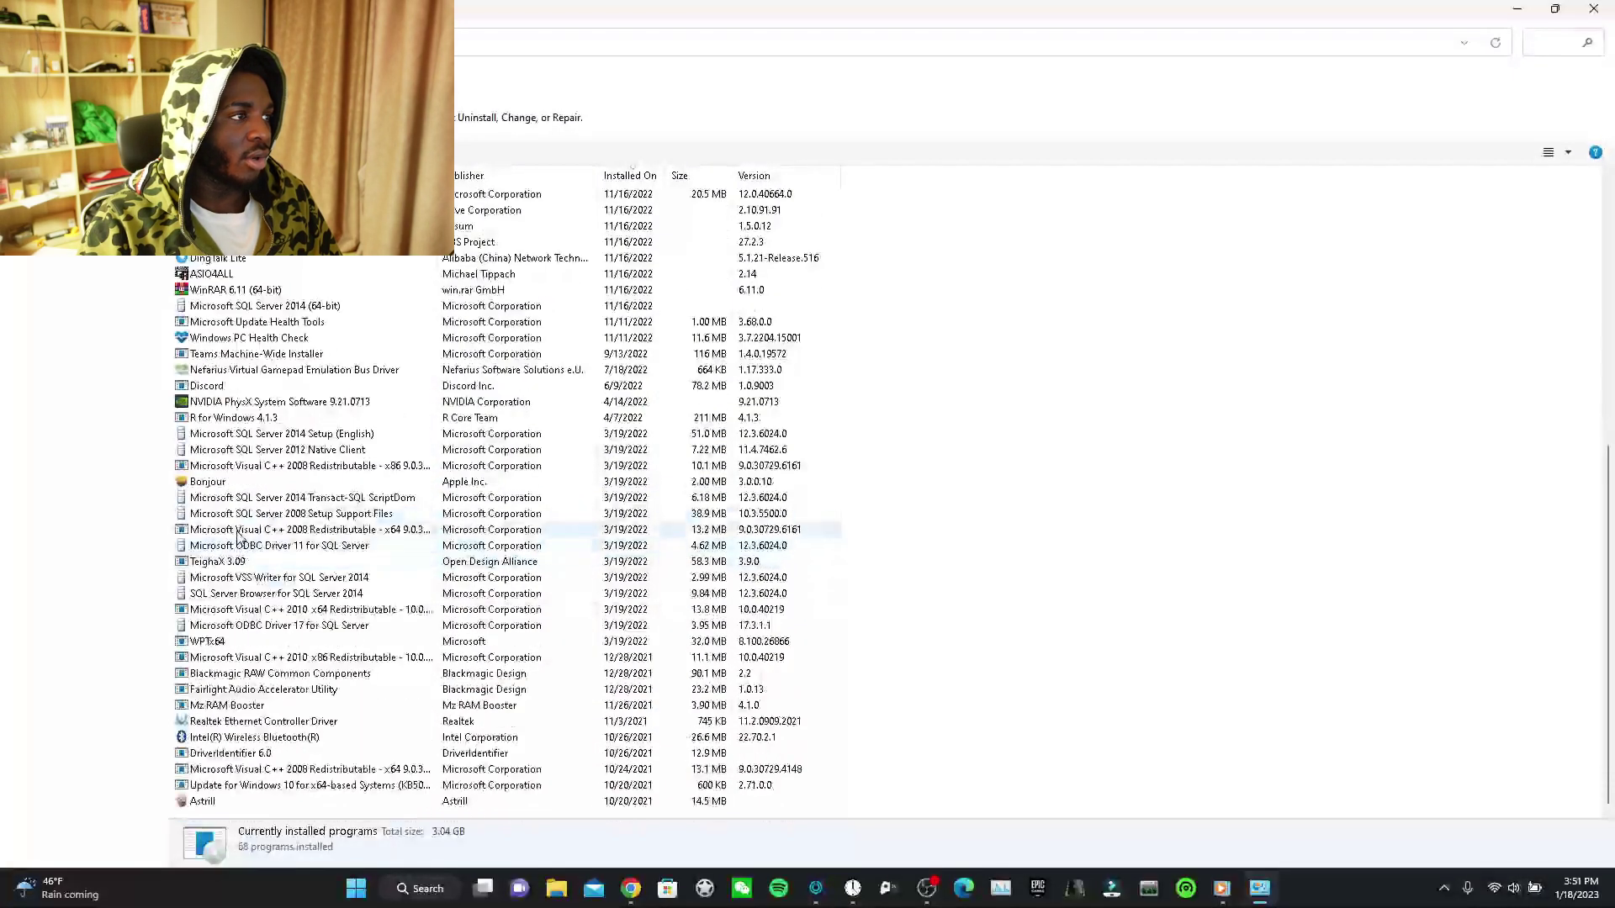
pyautogui.scroll(3, 223, 538)
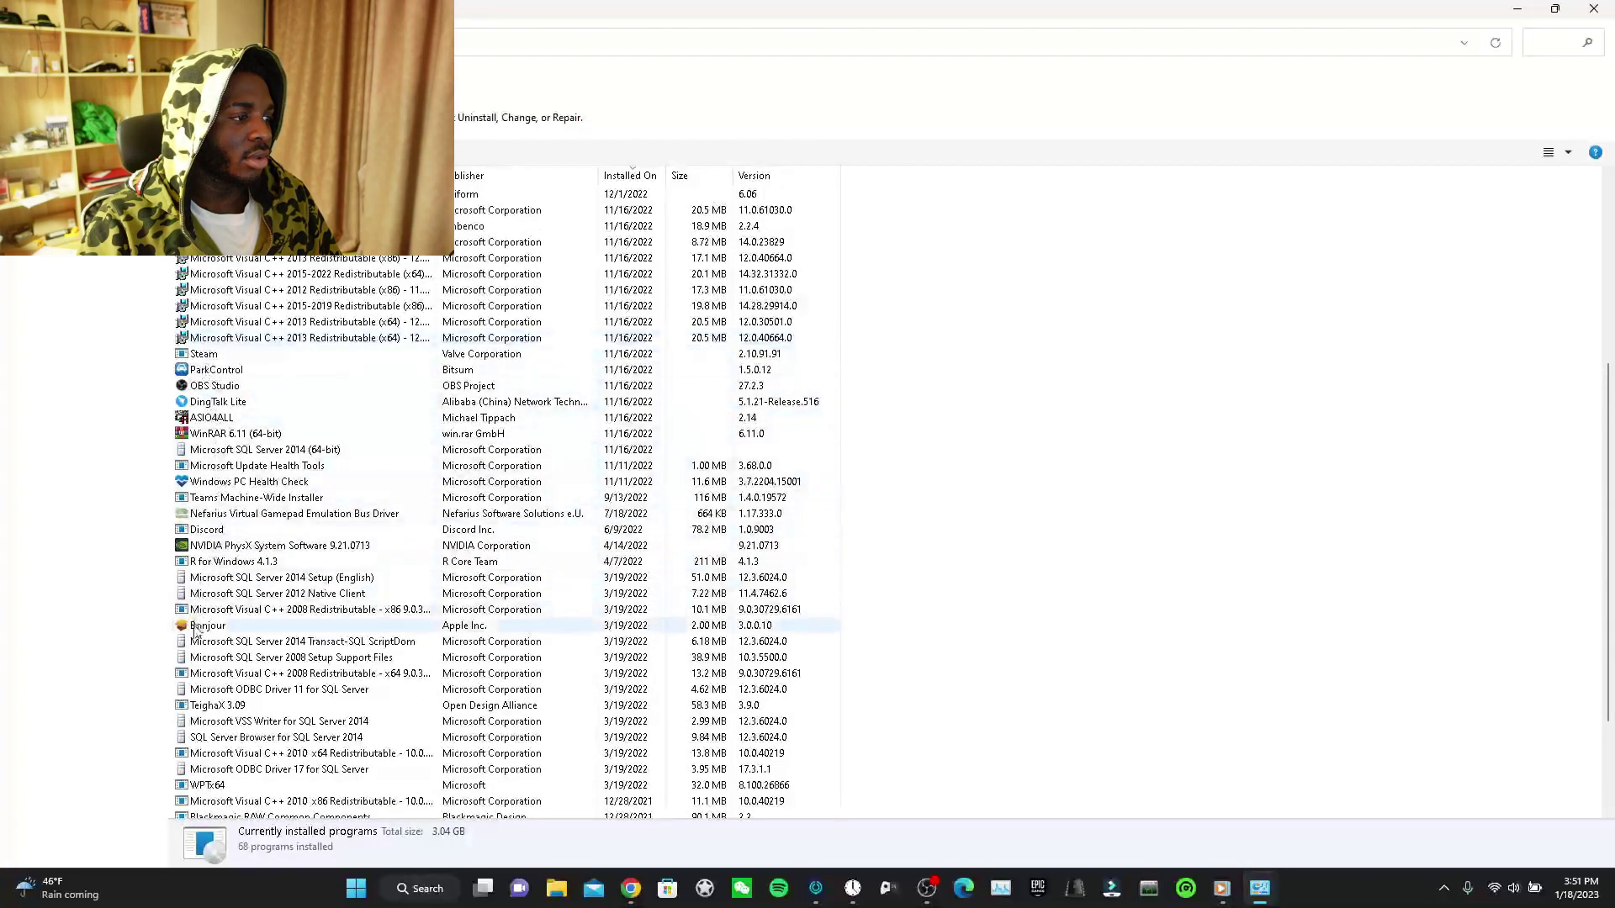
pyautogui.scroll(-3, 1557, 472)
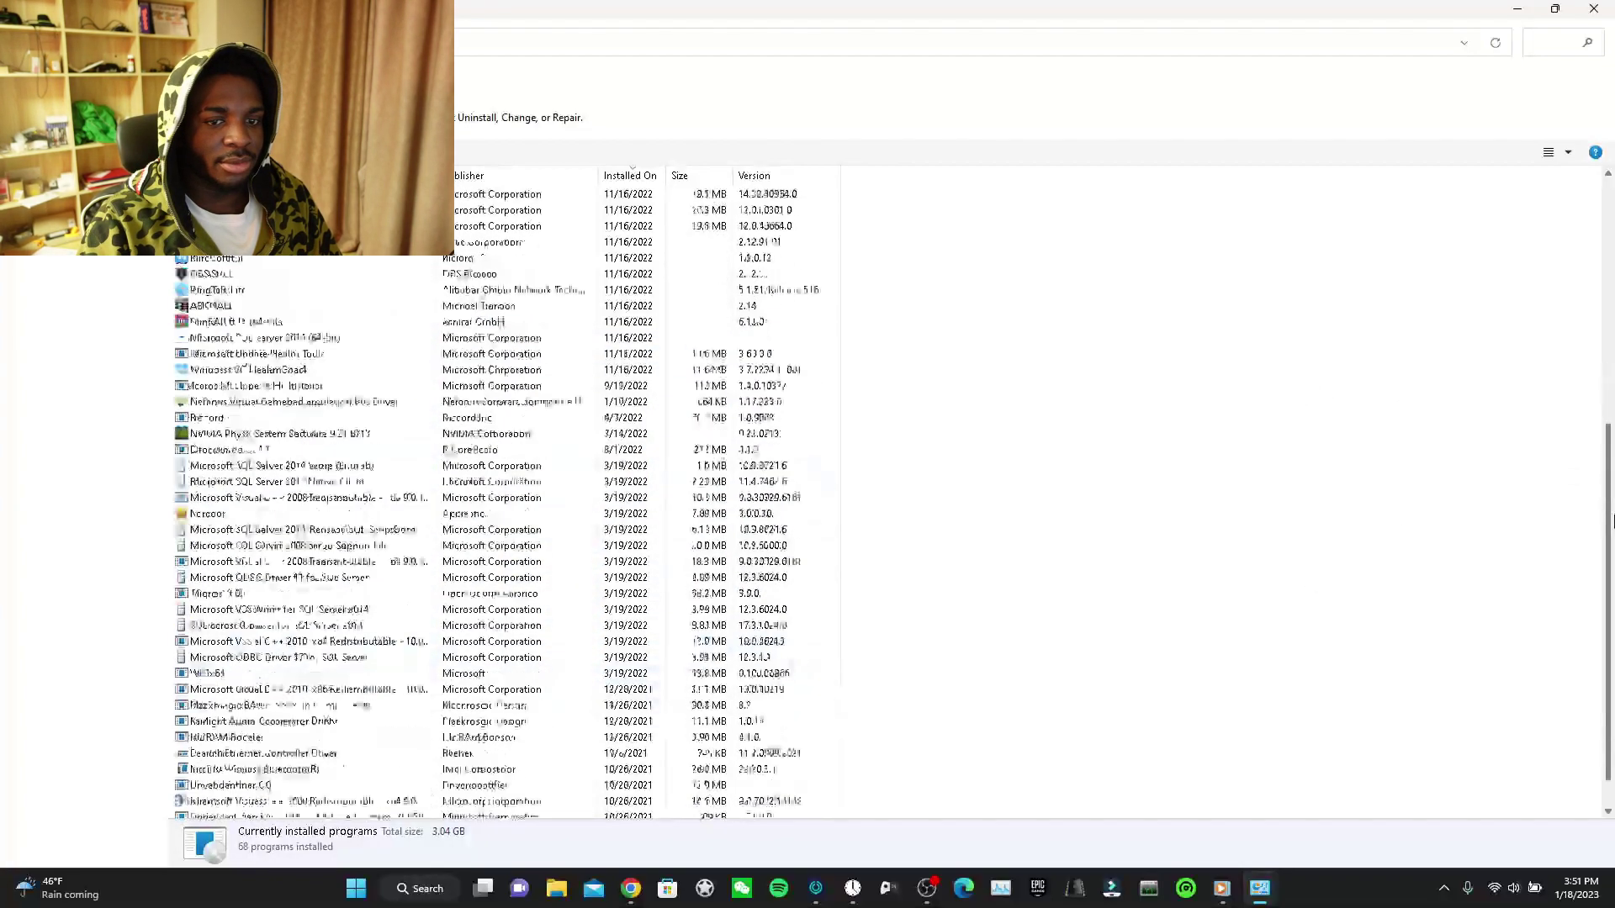
pyautogui.moveTo(1612, 670); pyautogui.dragTo(1612, 243)
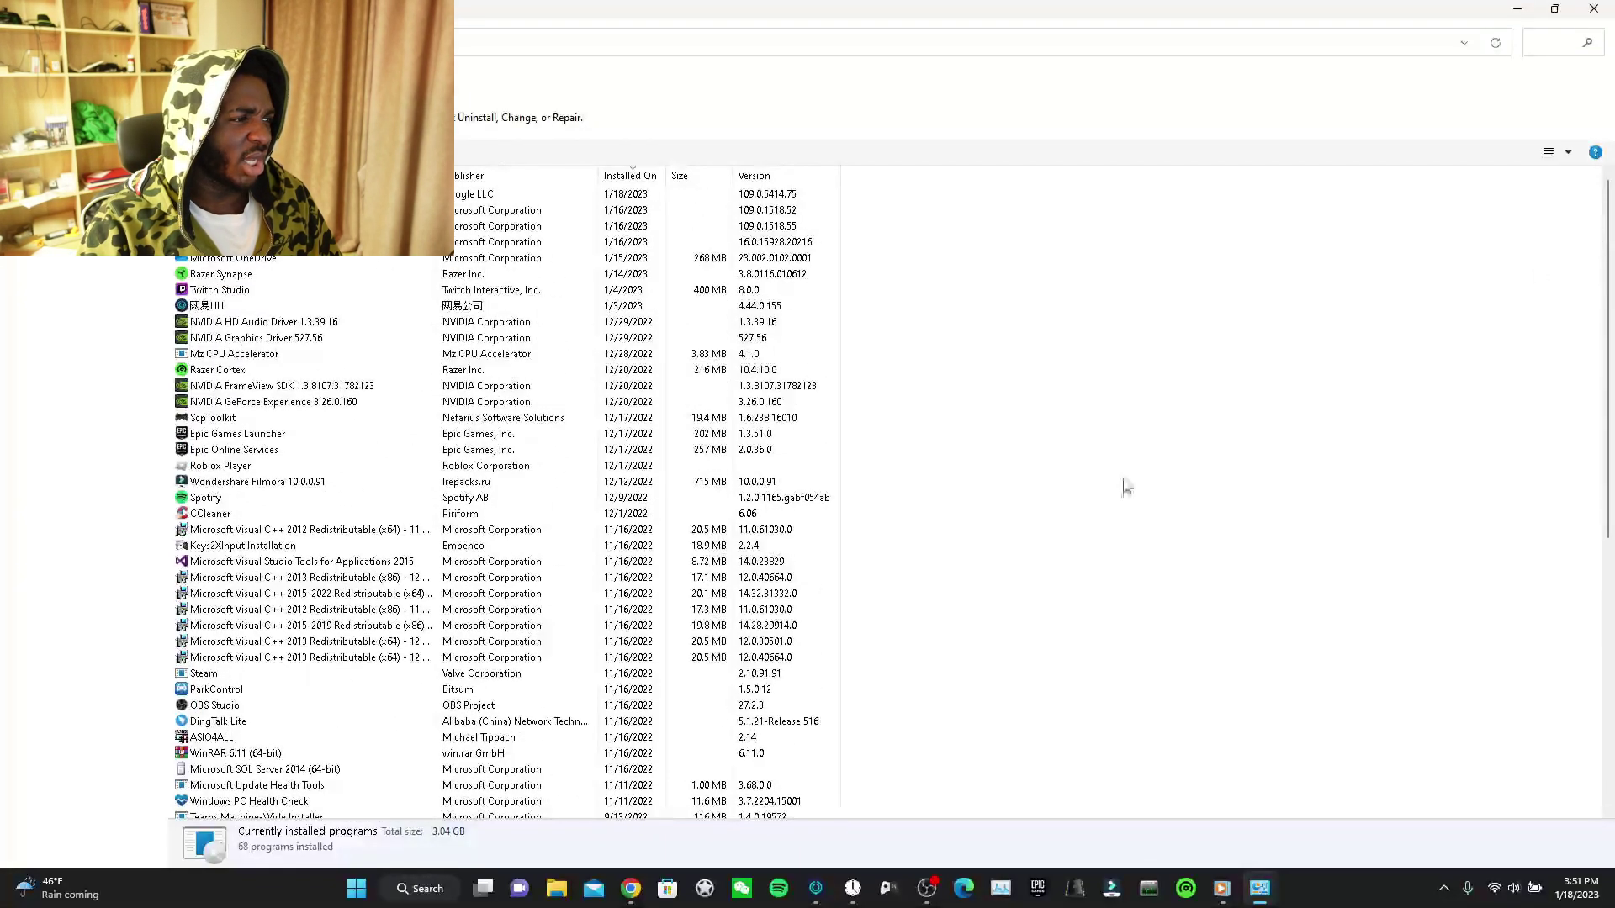
pyautogui.rightClick(254, 420)
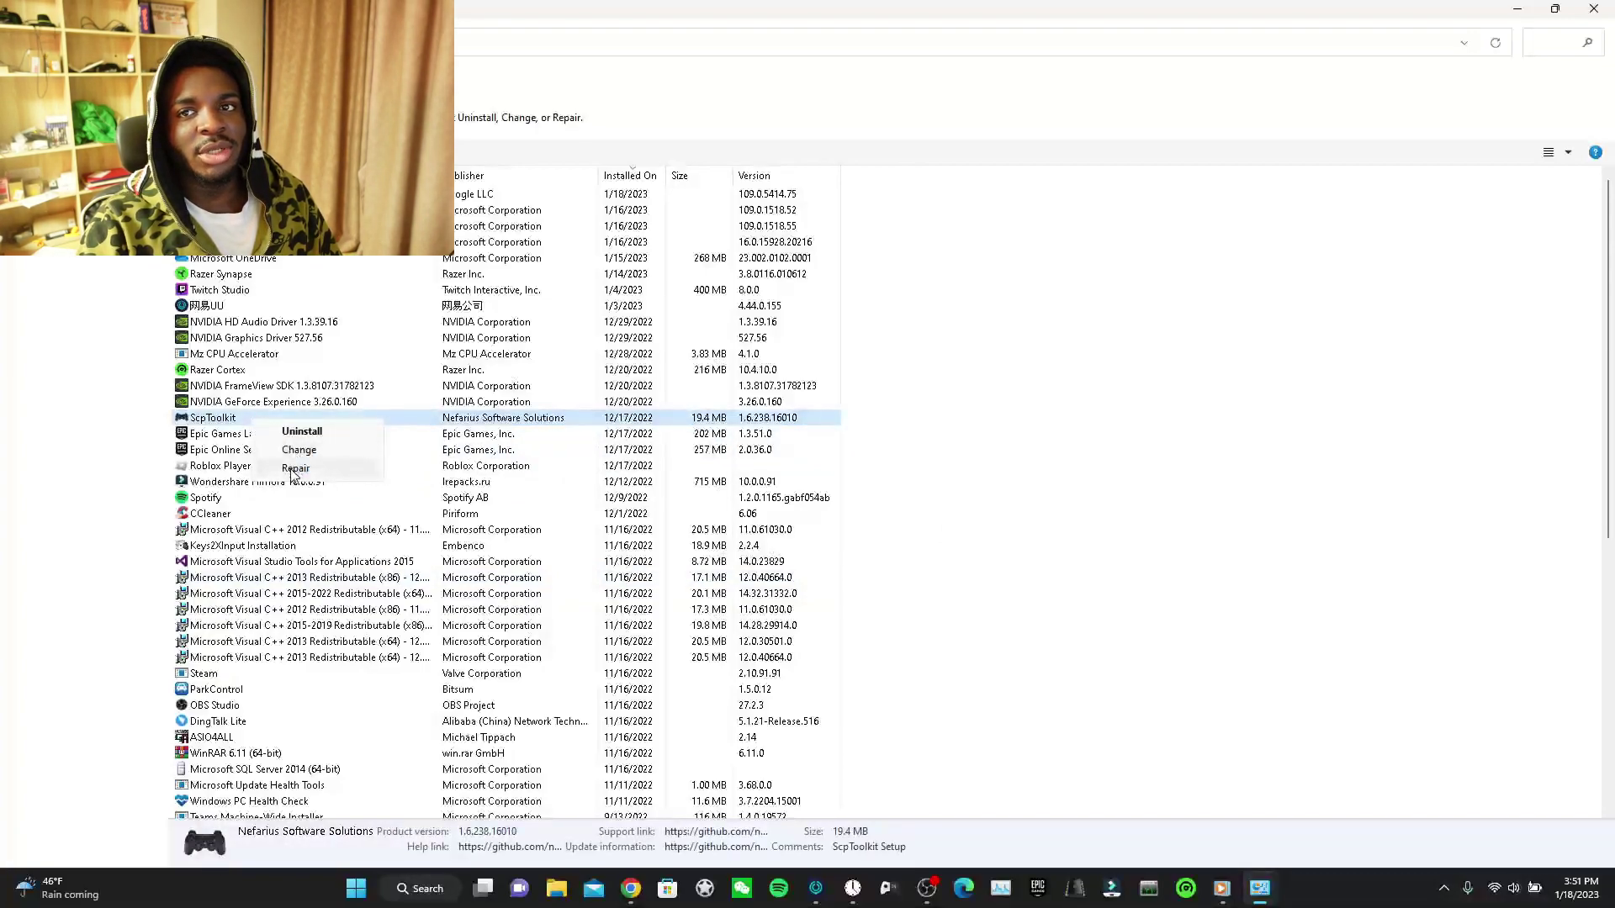
pyautogui.click(1405, 572)
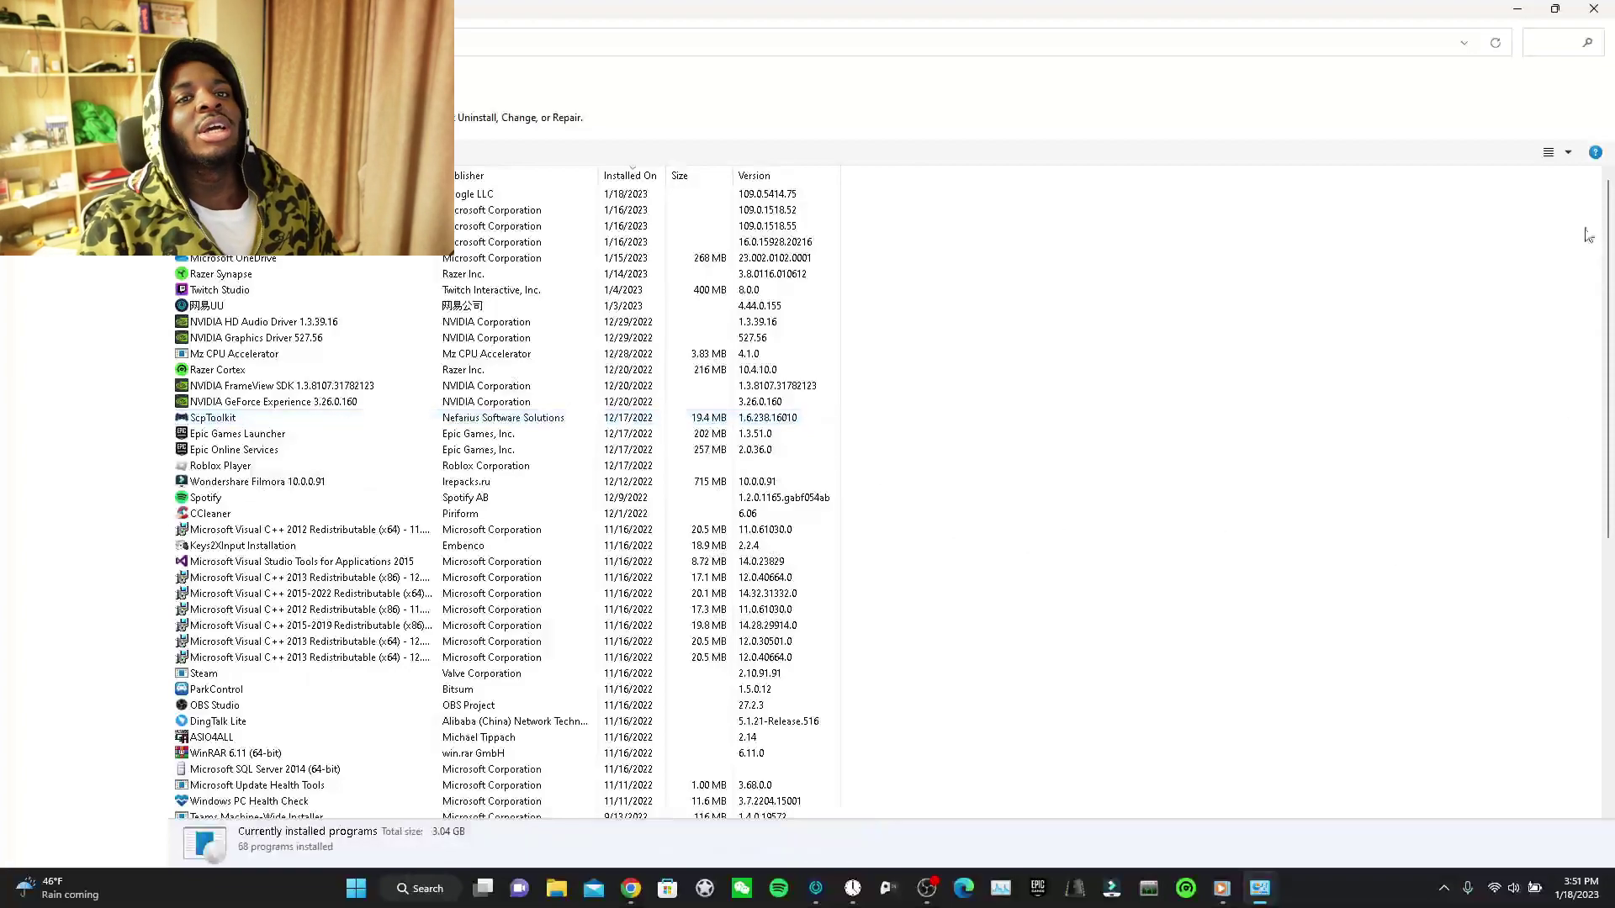
# Search Windows for 'APP' and open Add or remove programs to reach Installed apps
pyautogui.click(1601, 7)
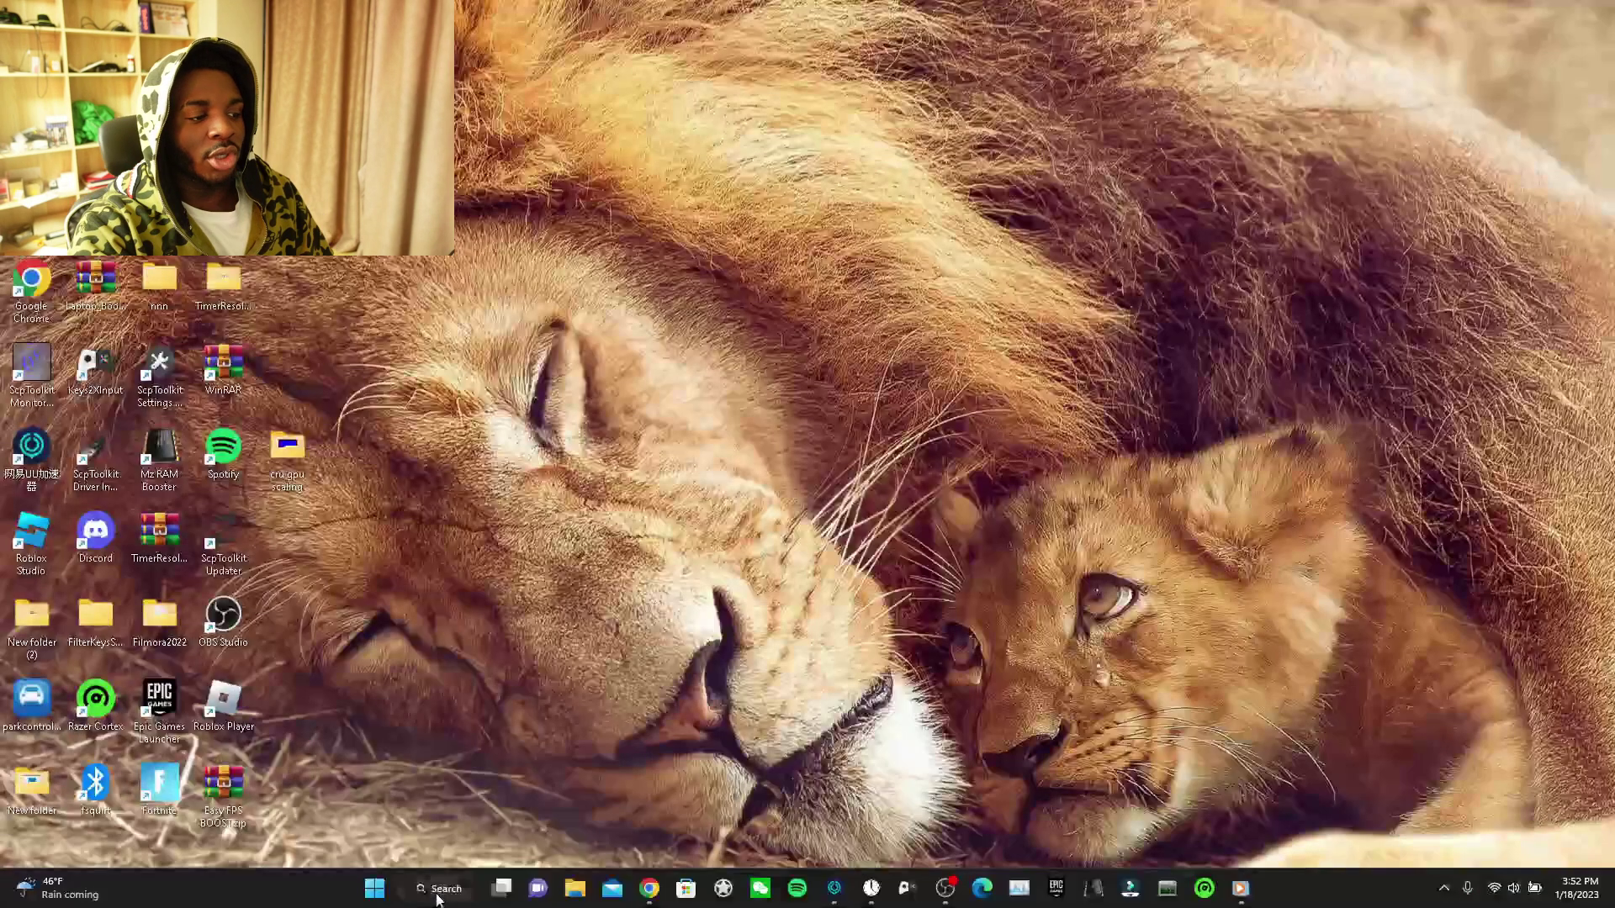
pyautogui.click(421, 888)
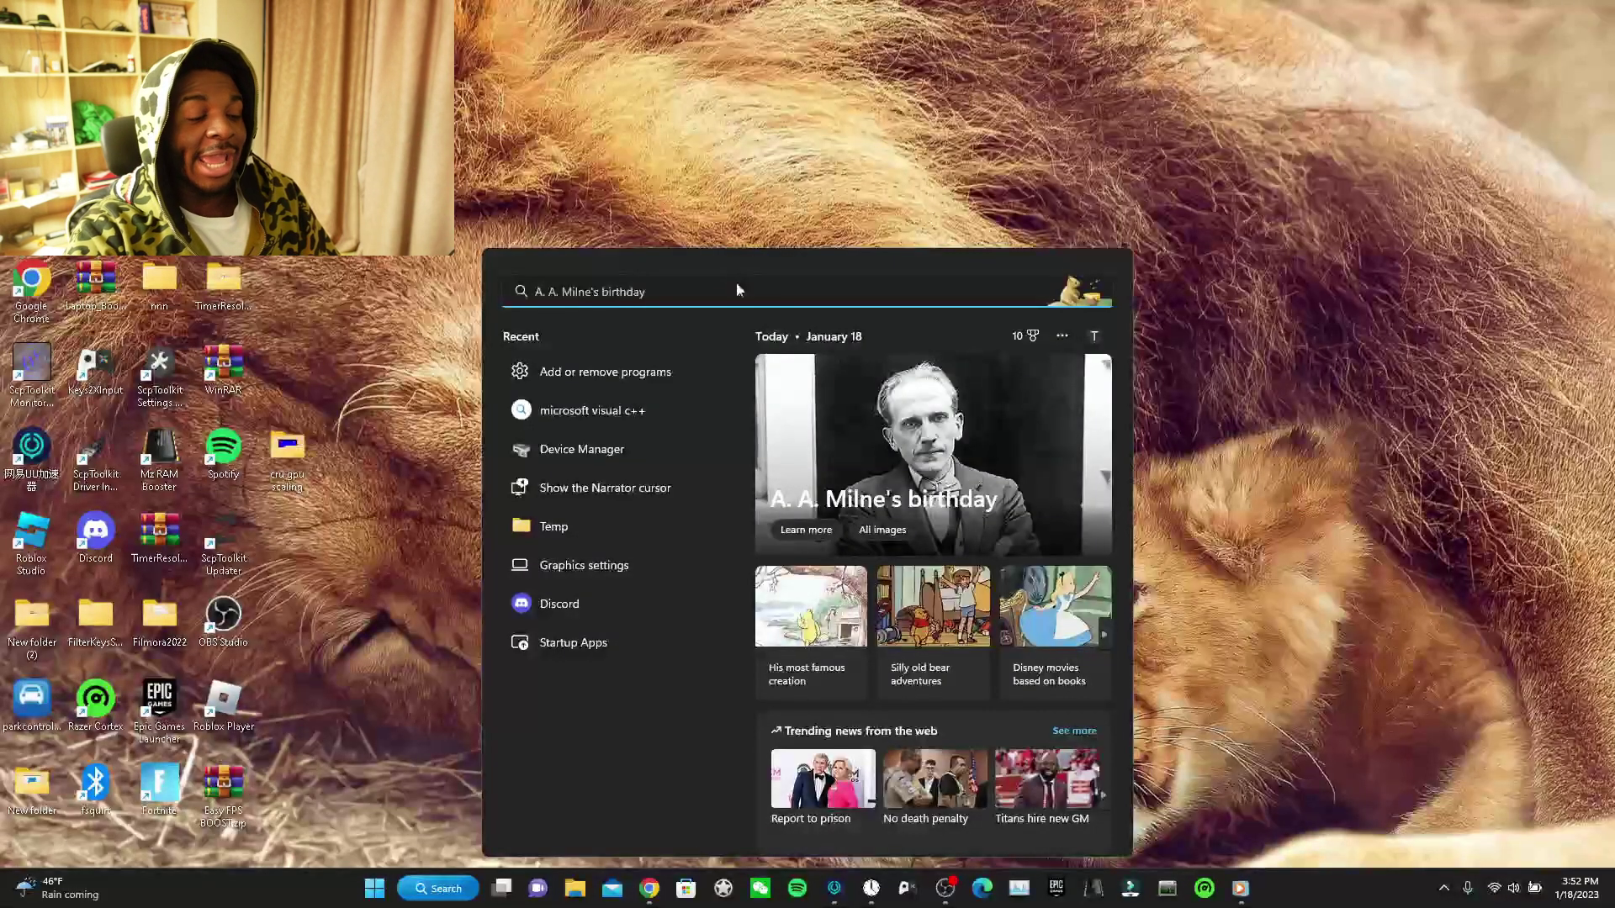
pyautogui.write('APP')
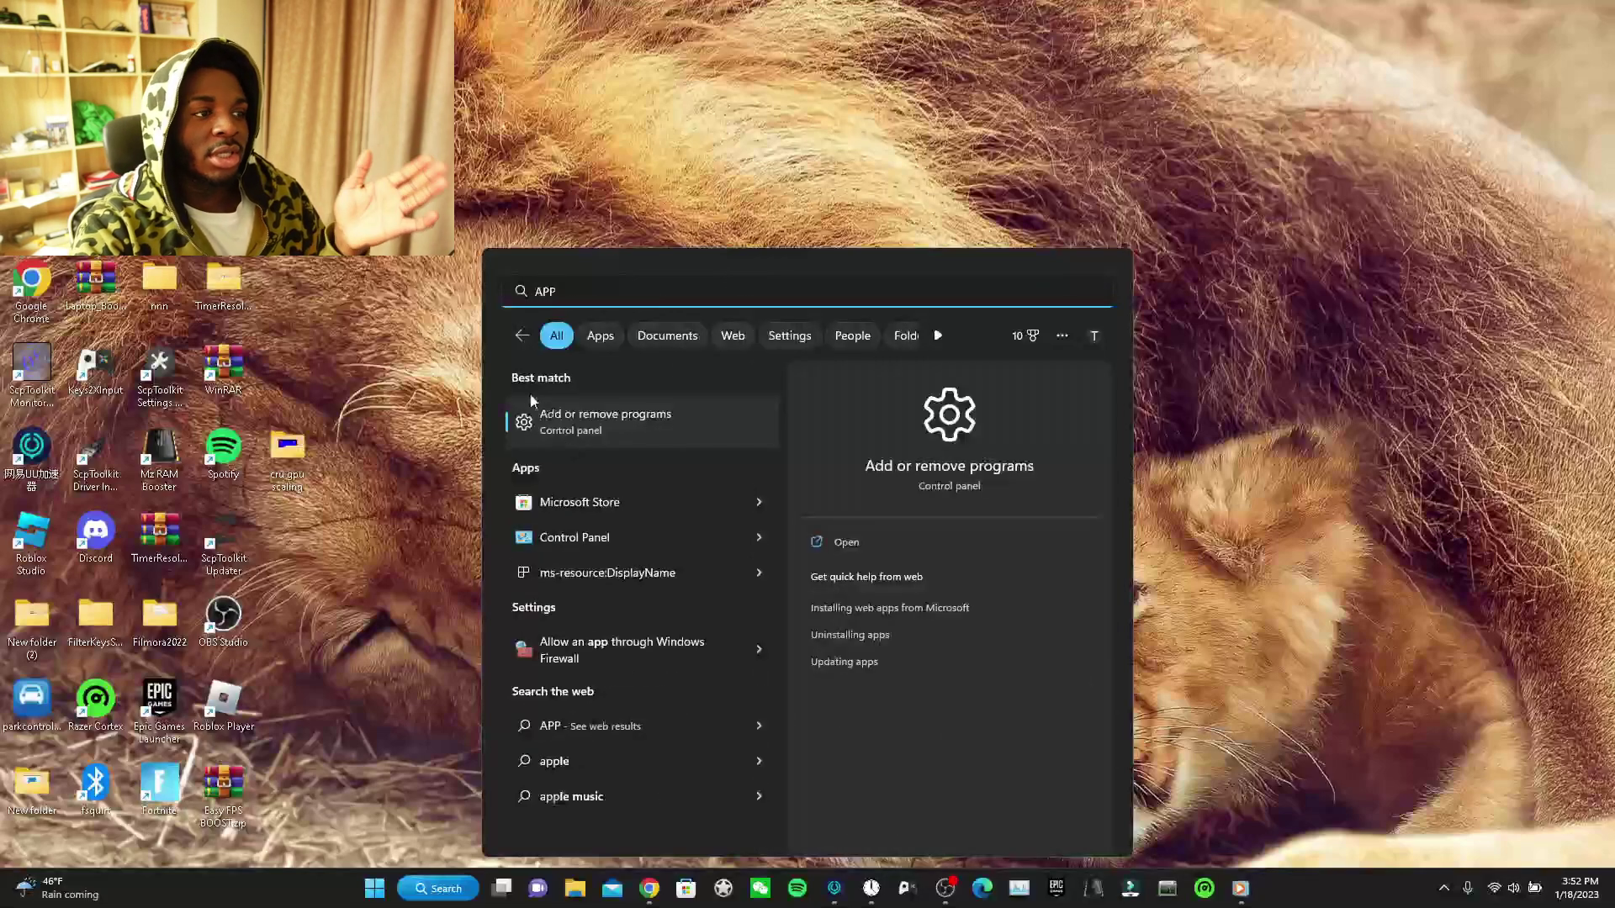
pyautogui.click(632, 422)
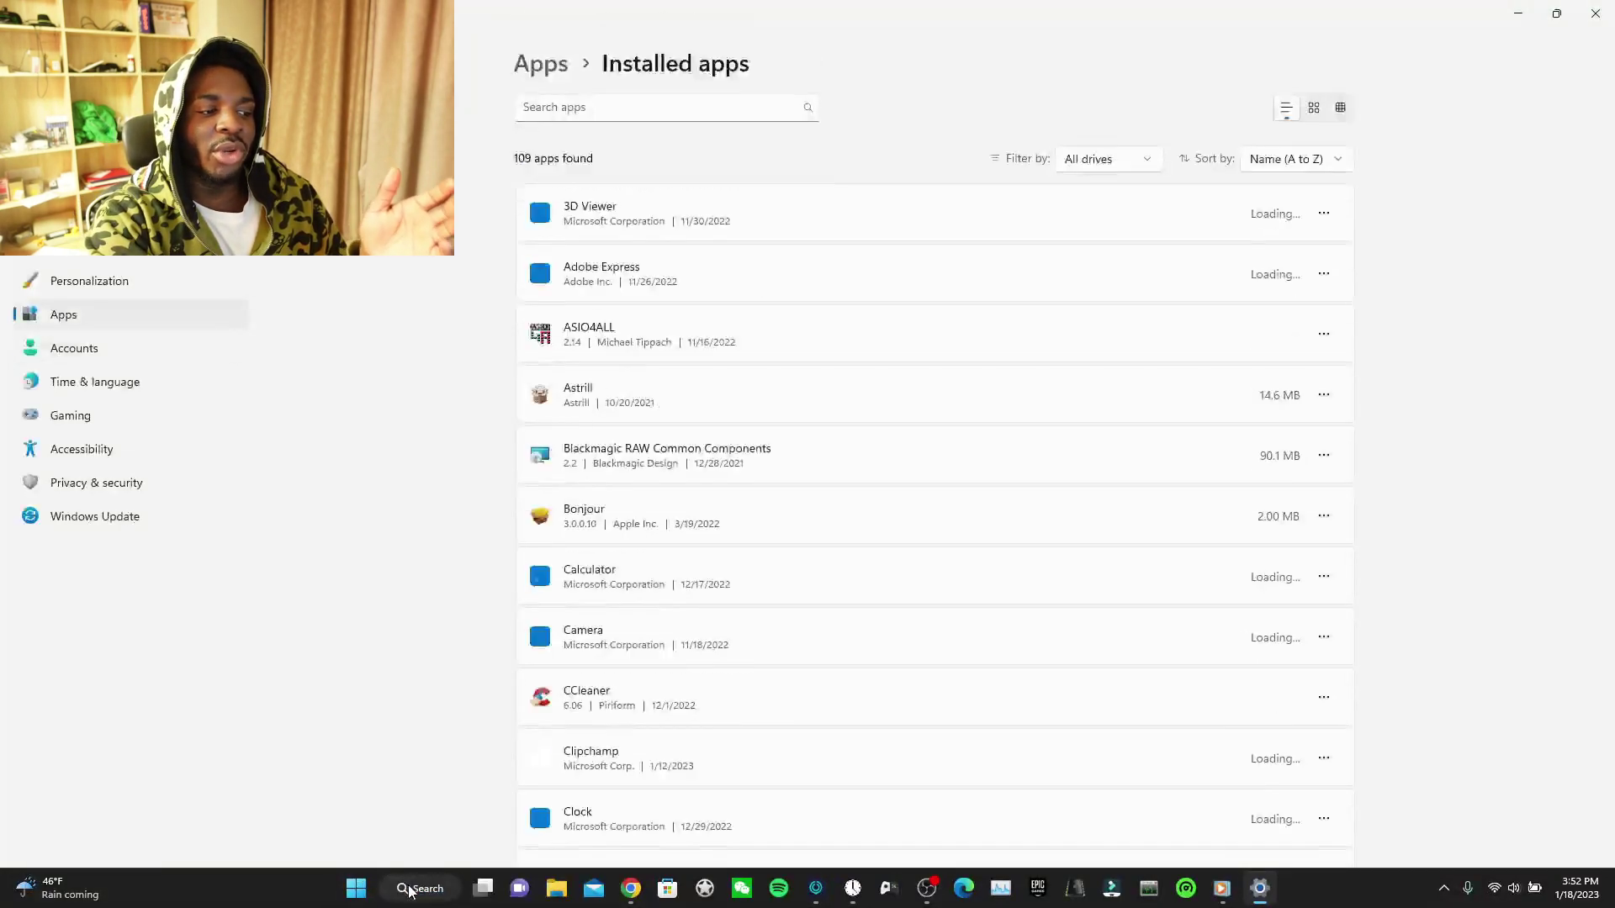
# Search Windows for 'control' to find Control Panel
pyautogui.click(410, 890)
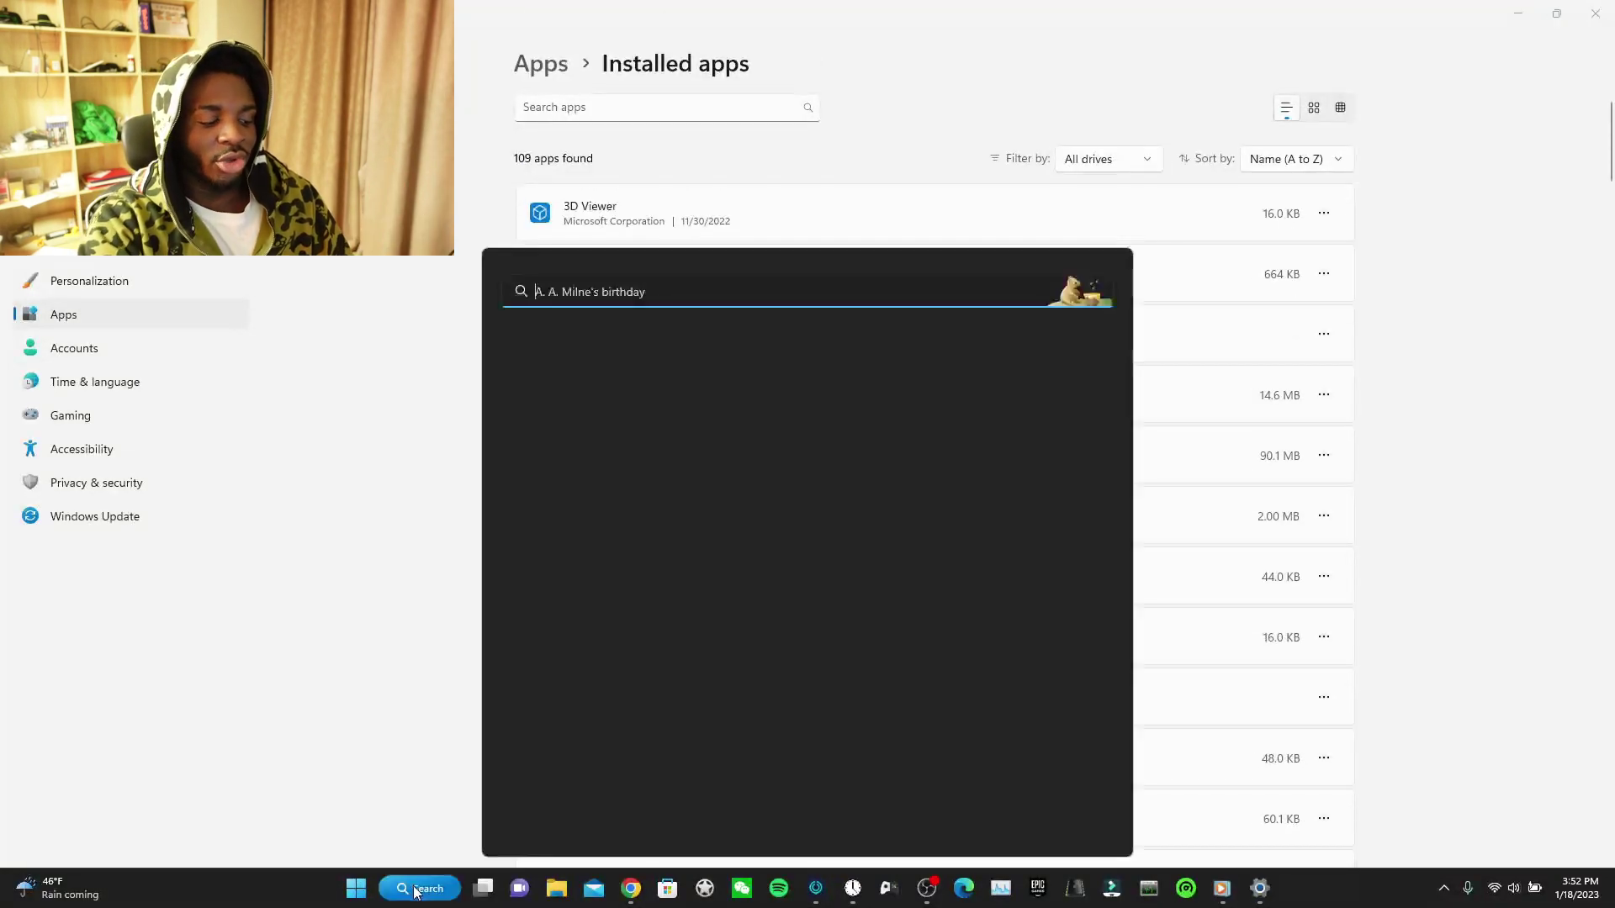
pyautogui.write('CONMTRO')
pyautogui.press('BackSpace')
pyautogui.press('BackSpace')
pyautogui.press('BackSpace')
pyautogui.press('BackSpace')
pyautogui.write('TROL')
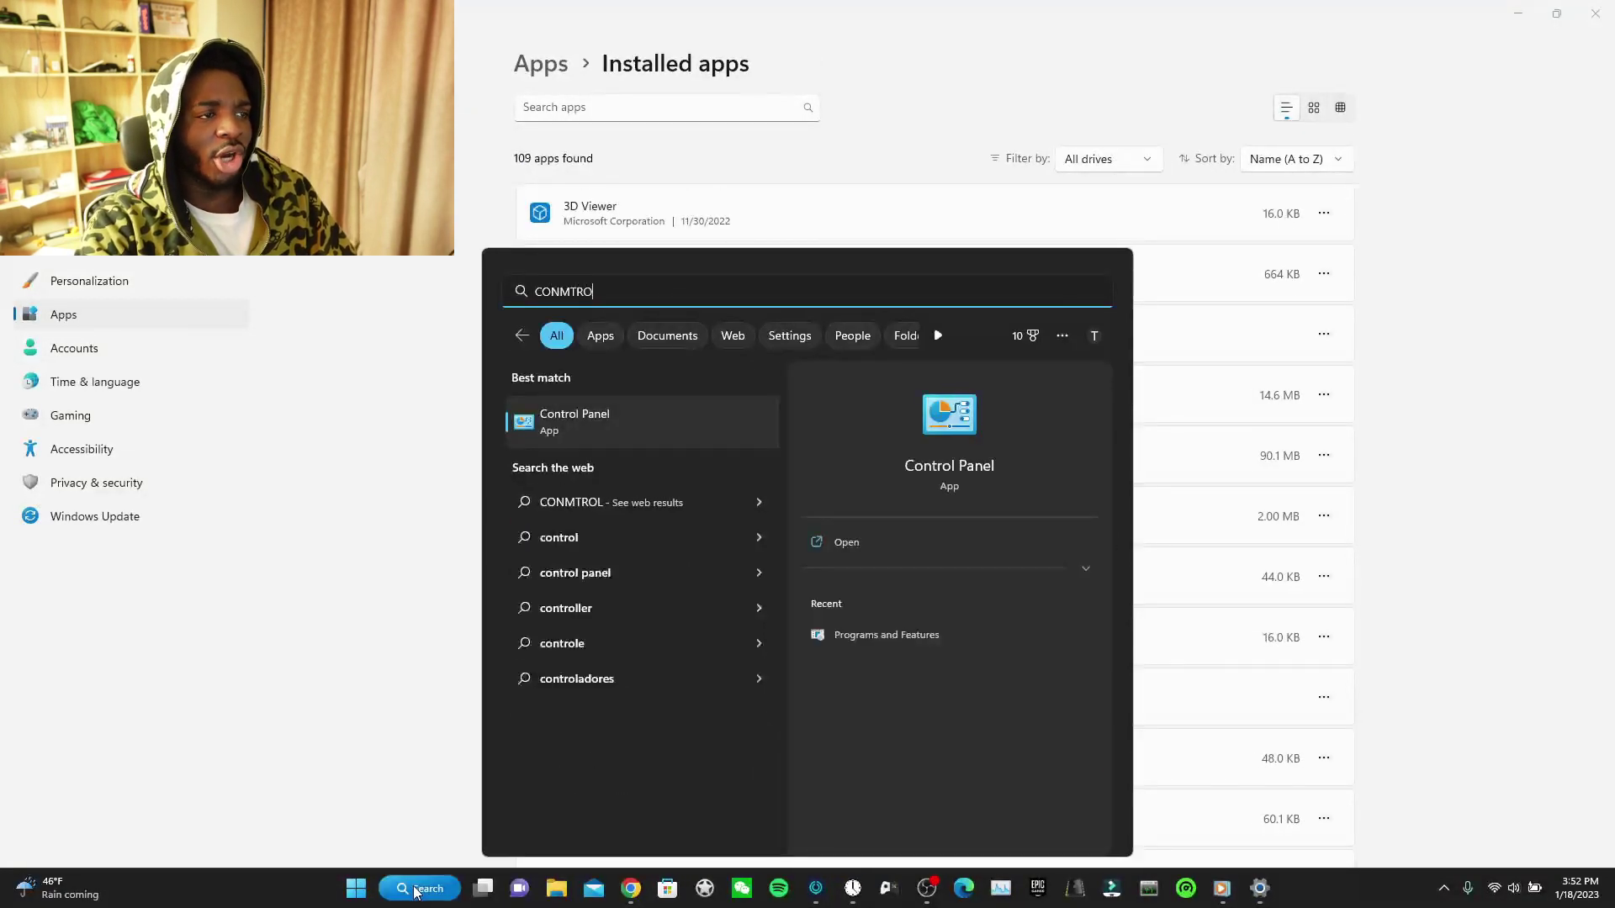
pyautogui.press('BackSpace')
pyautogui.press('BackSpace')
pyautogui.press('BackSpace')
pyautogui.press('BackSpace')
pyautogui.press('BackSpace')
pyautogui.press('BackSpace')
pyautogui.press('BackSpace')
pyautogui.write('control Panel')
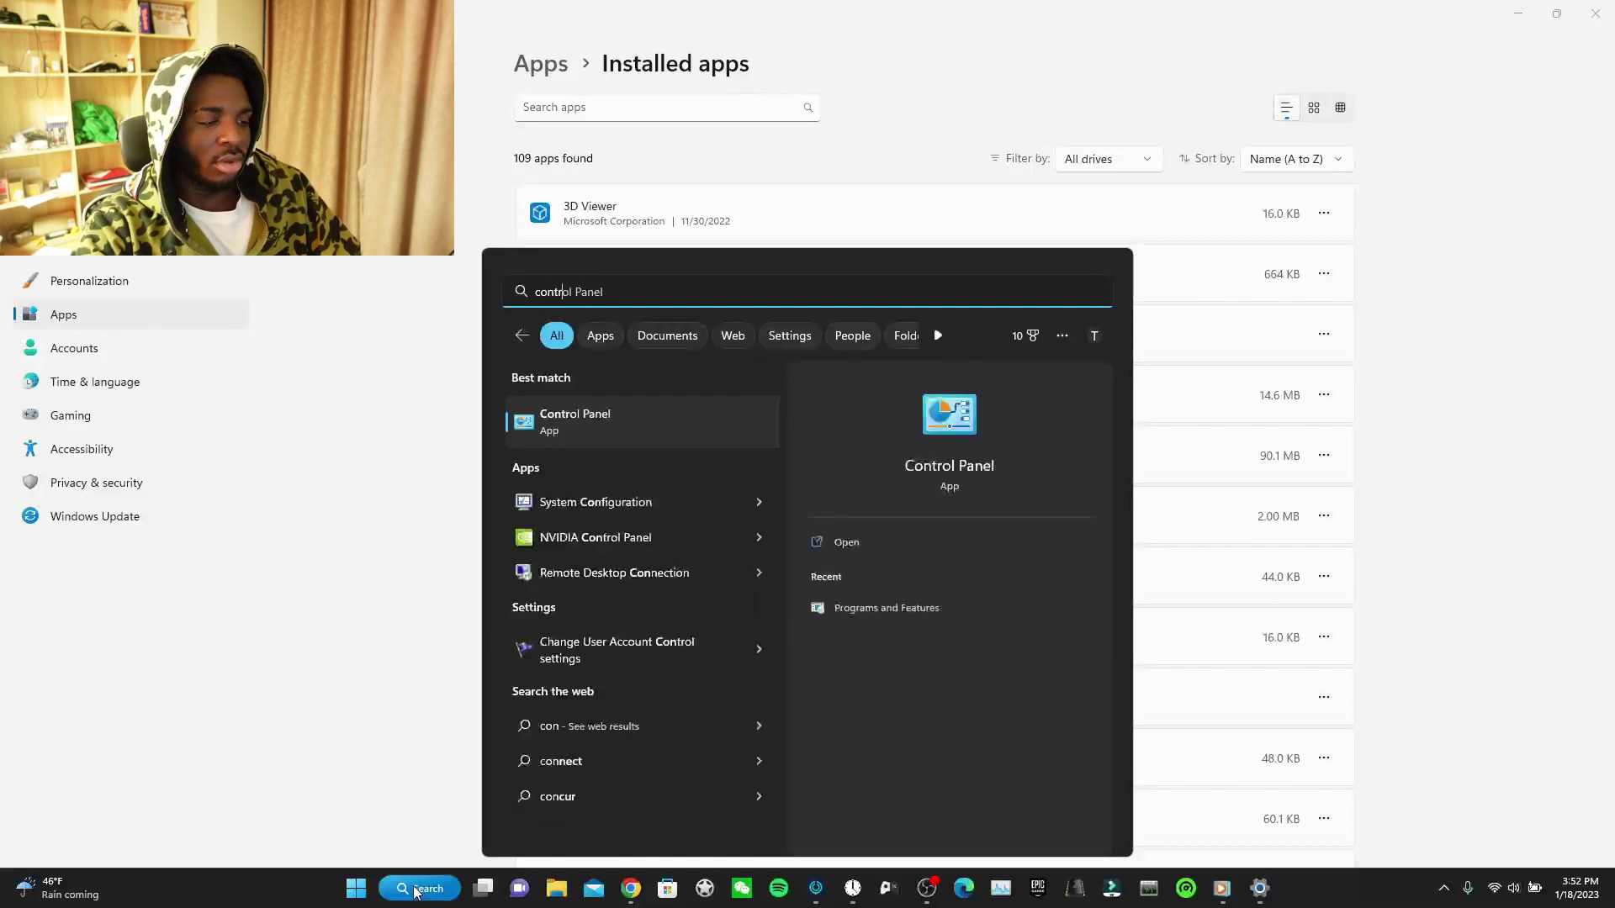
pyautogui.click(673, 407)
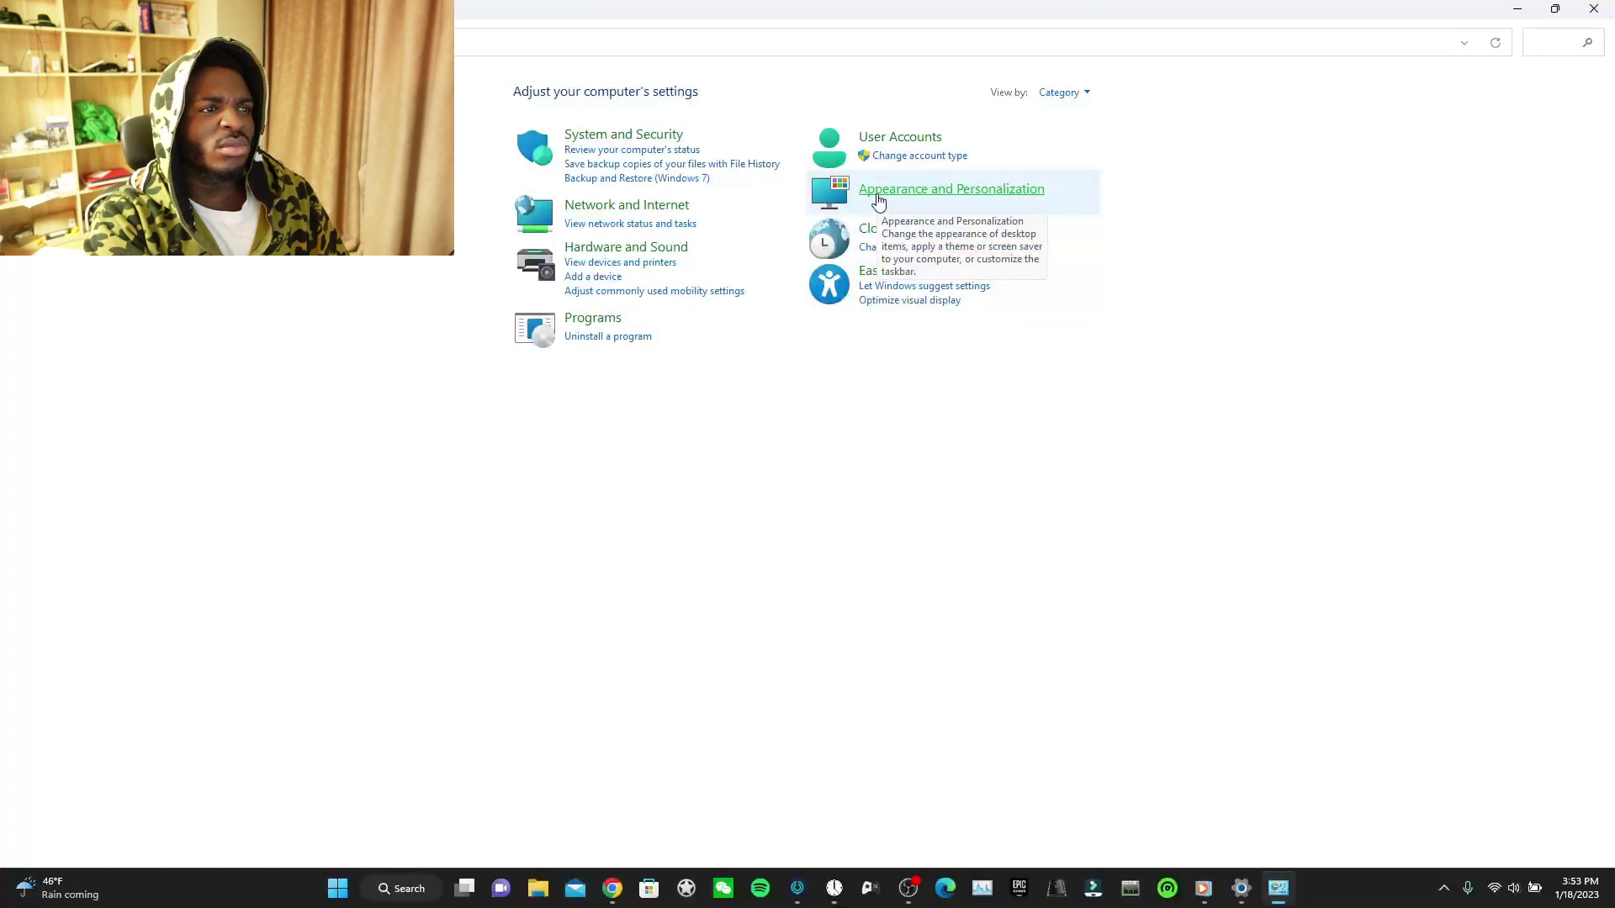
pyautogui.click(632, 336)
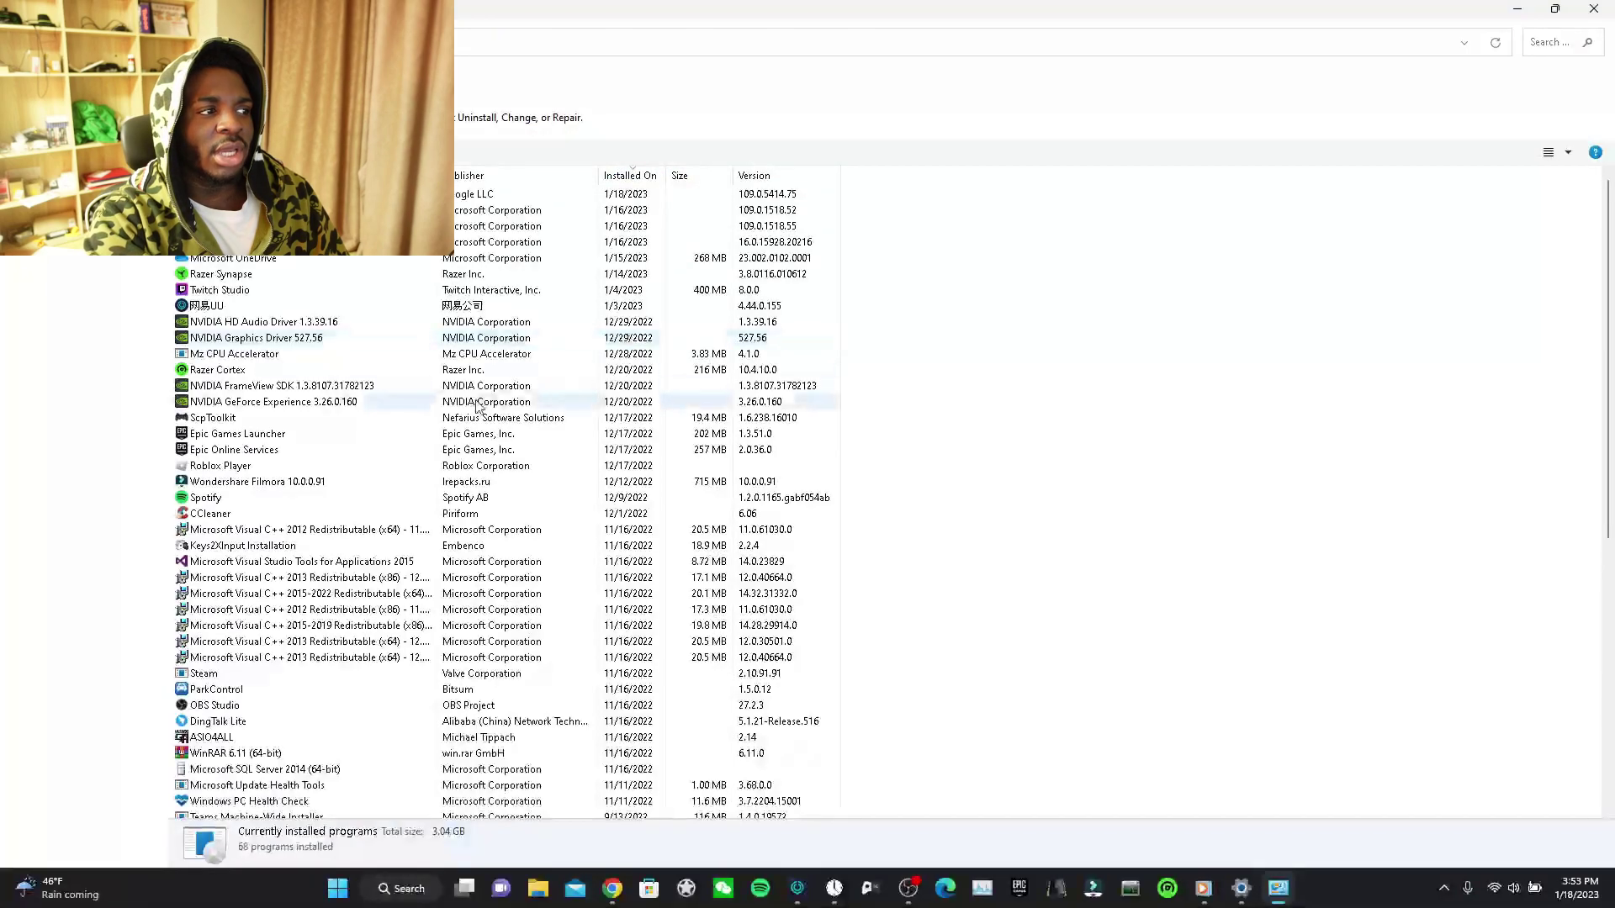
pyautogui.scroll(-10, 446, 318)
pyautogui.scroll(3, 446, 318)
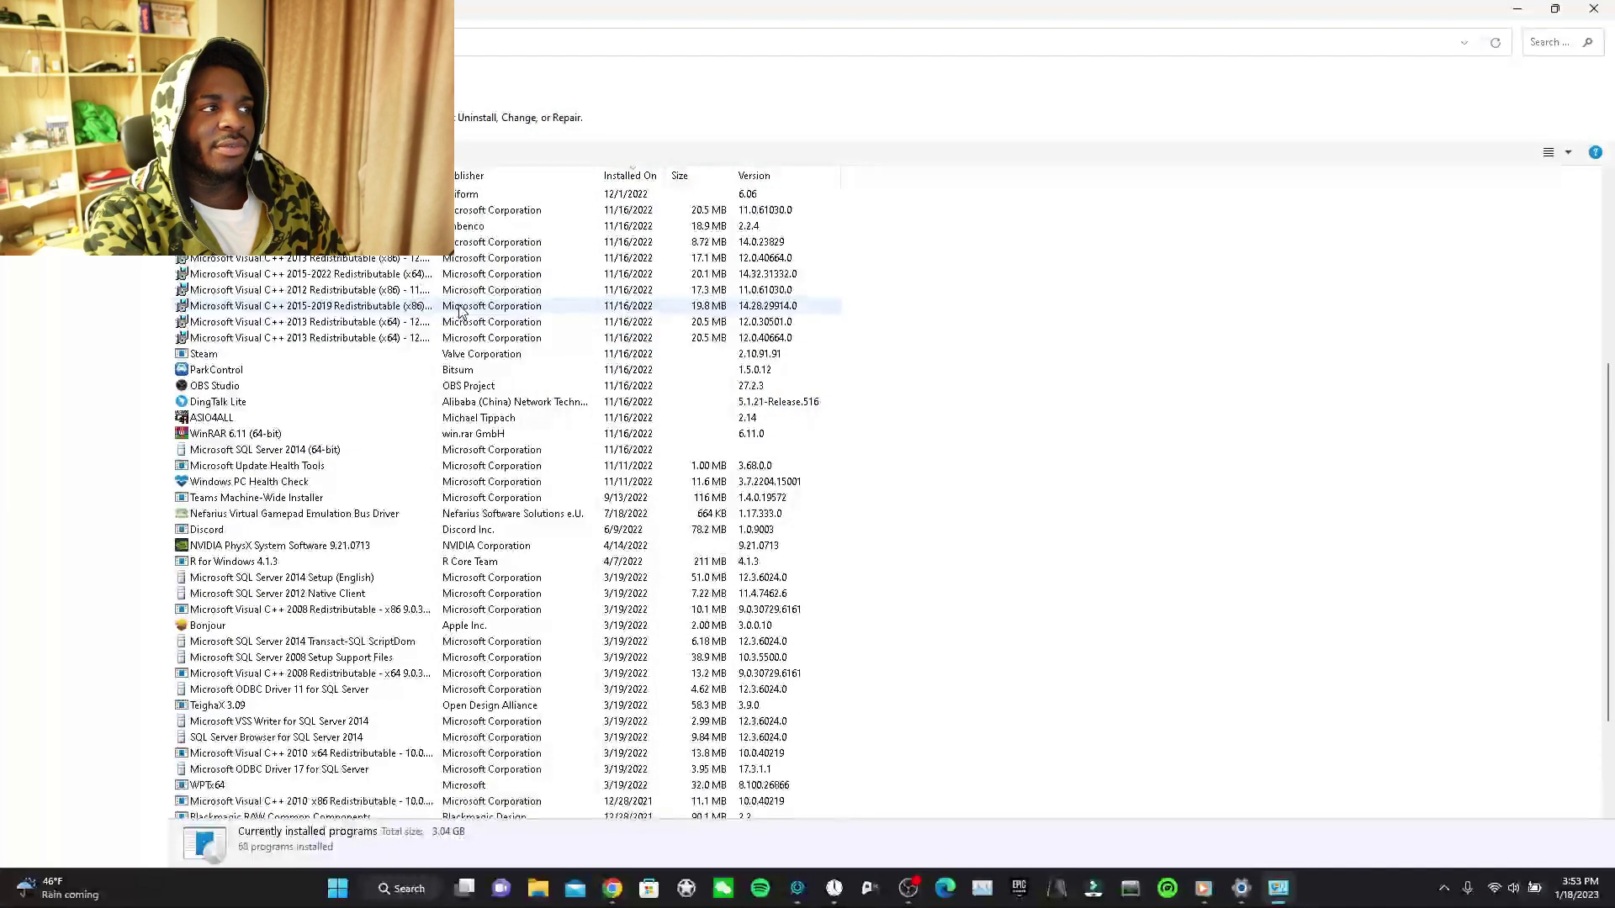
pyautogui.scroll(3, 560, 269)
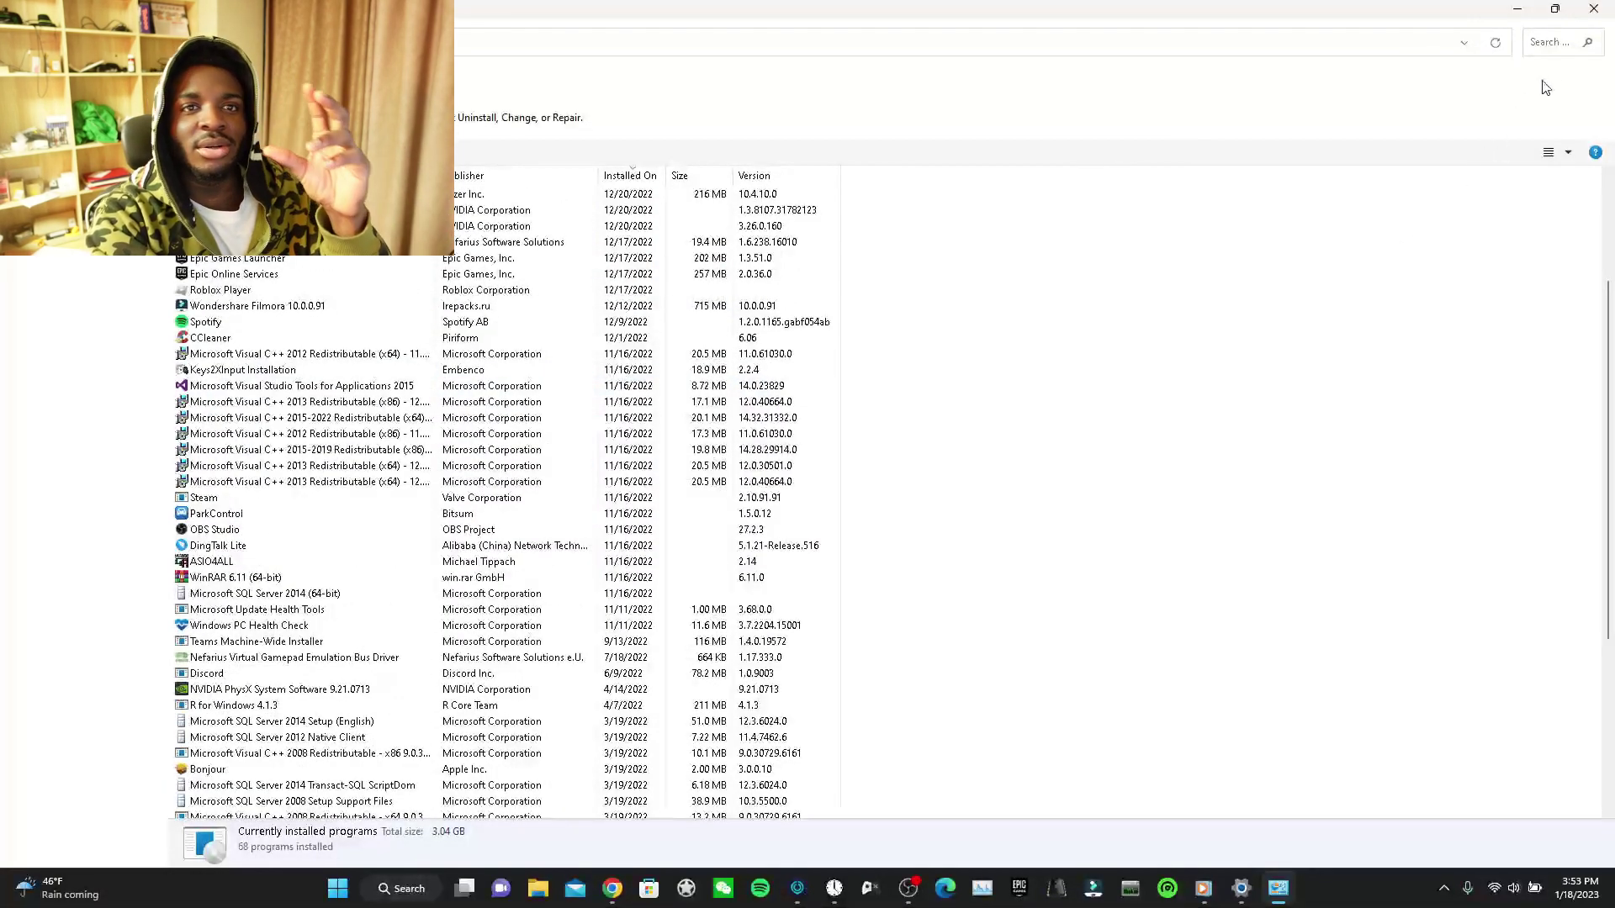
pyautogui.click(1593, 8)
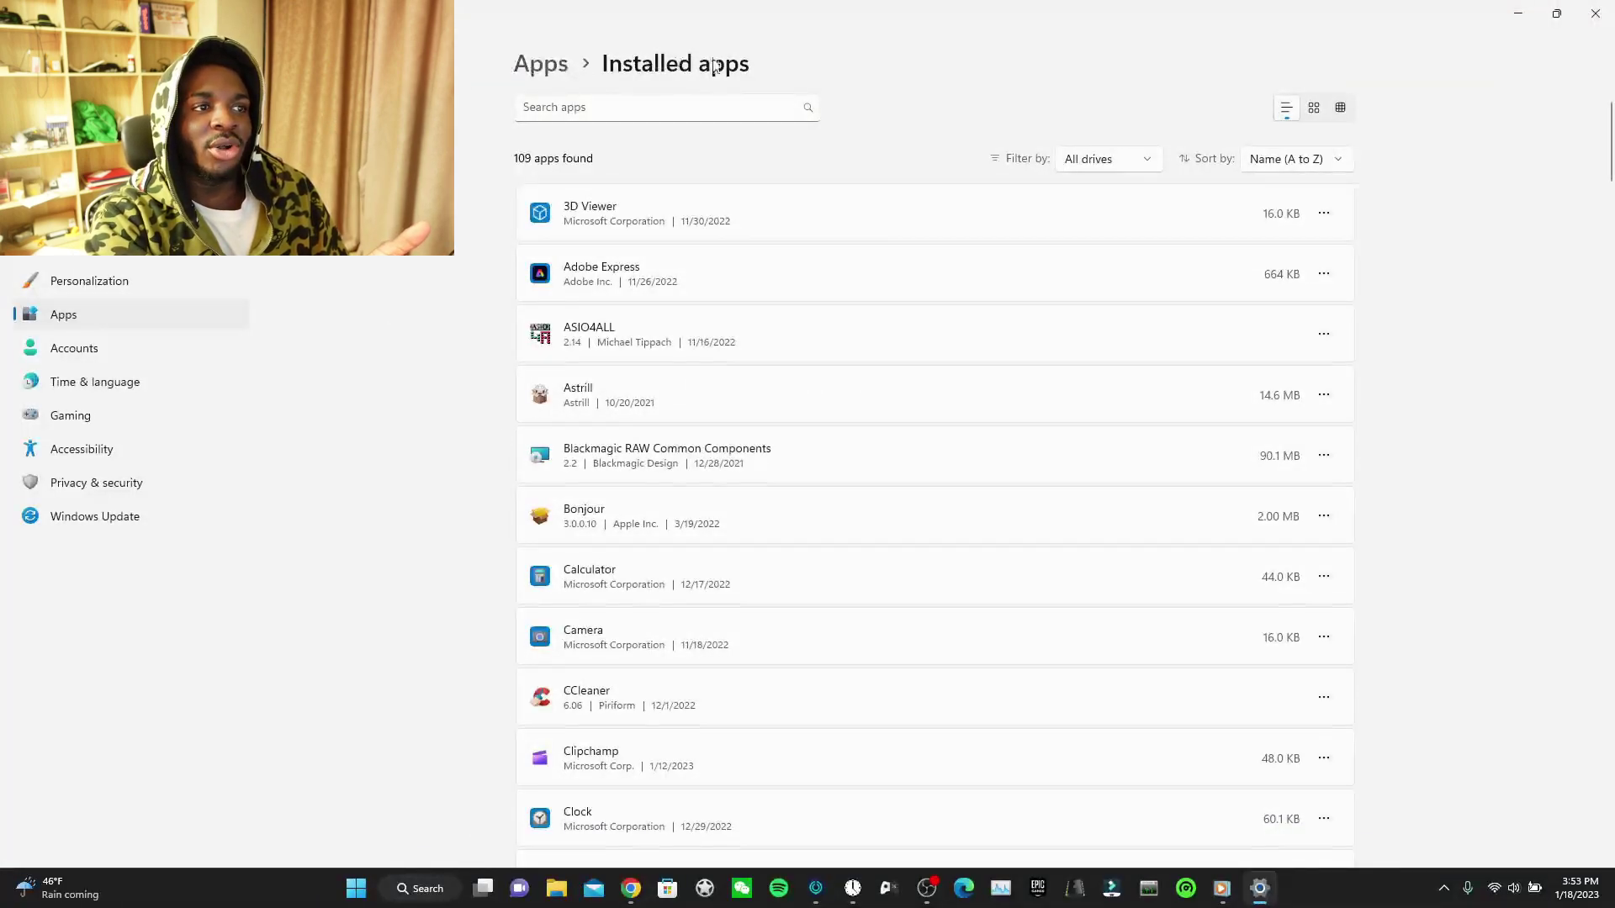
pyautogui.scroll(-10, 863, 326)
pyautogui.scroll(-10, 863, 327)
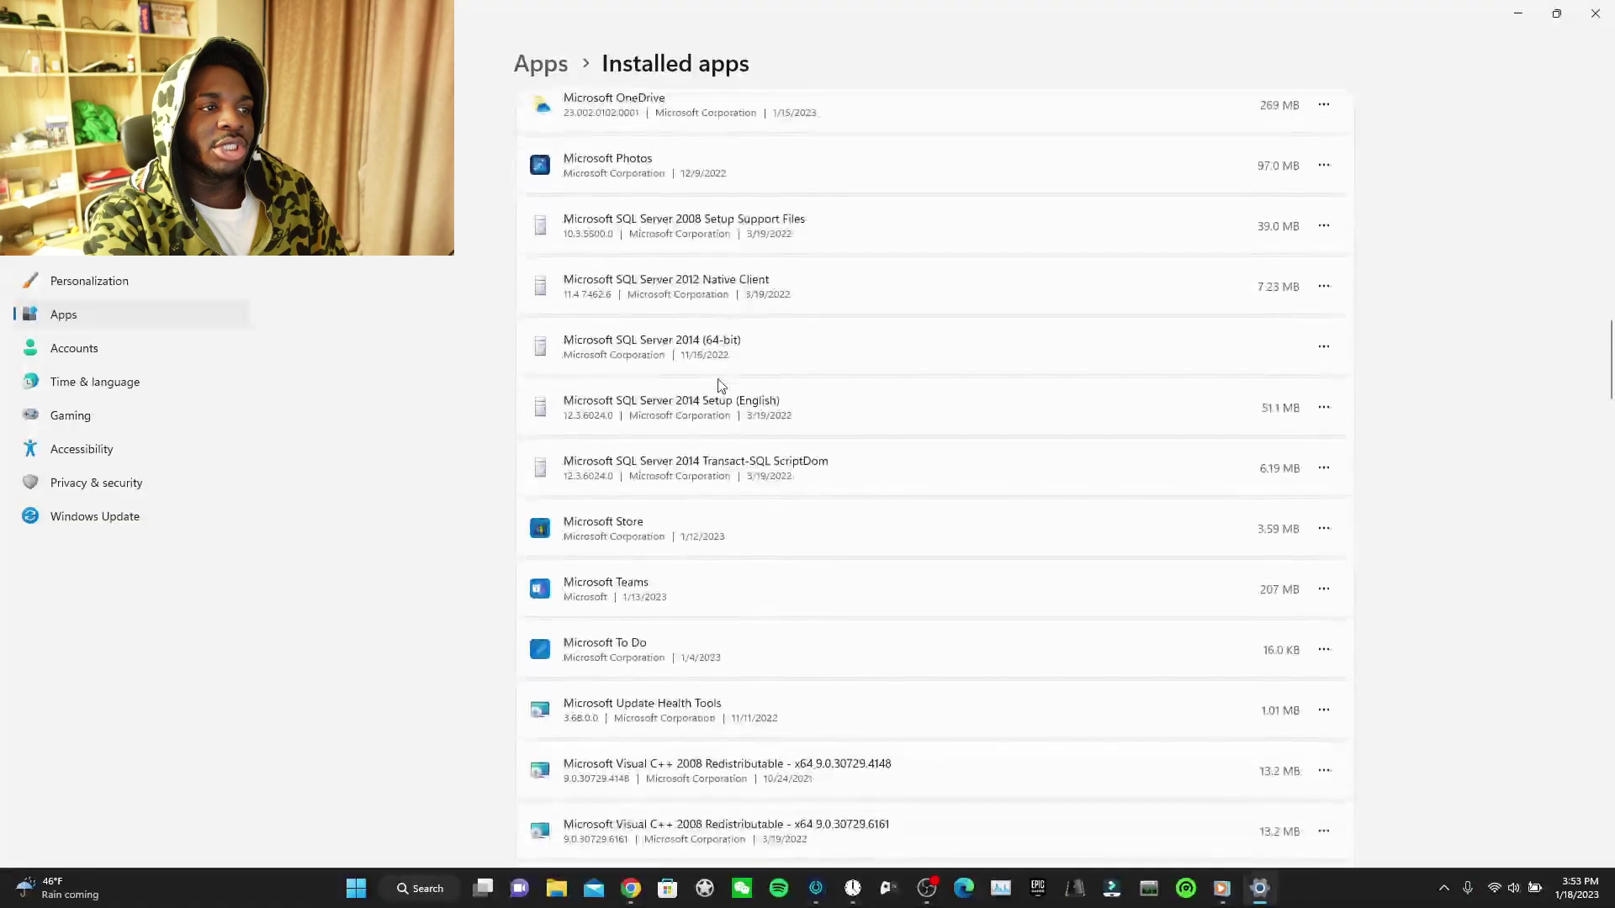
pyautogui.scroll(-6, 721, 385)
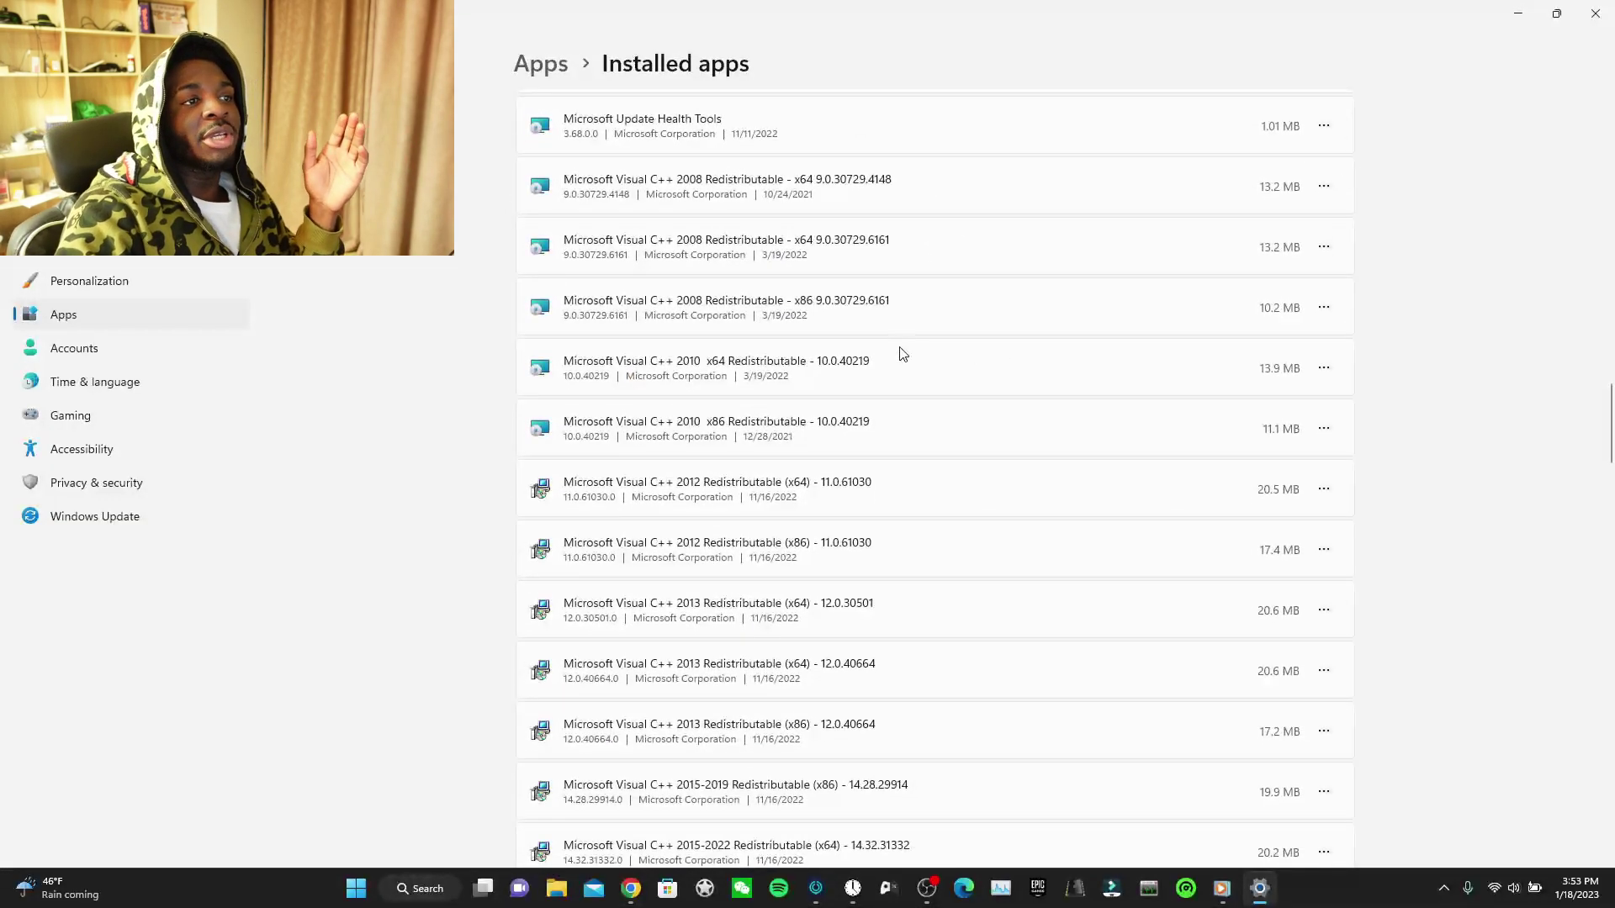
pyautogui.scroll(1, 908, 269)
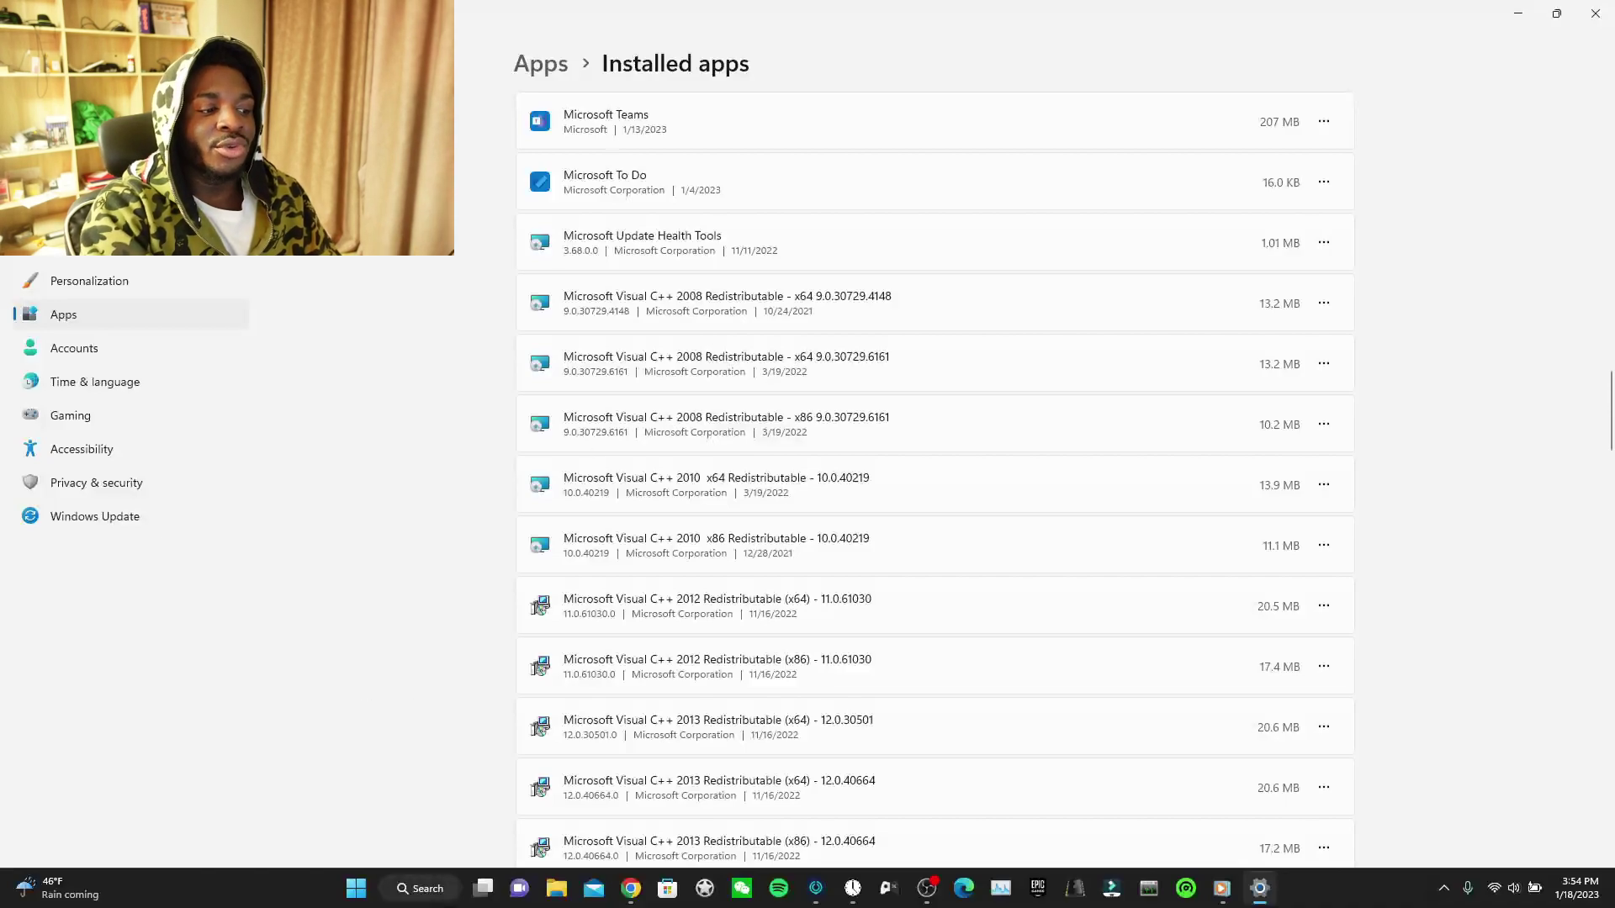
pyautogui.click(418, 888)
pyautogui.write('word')
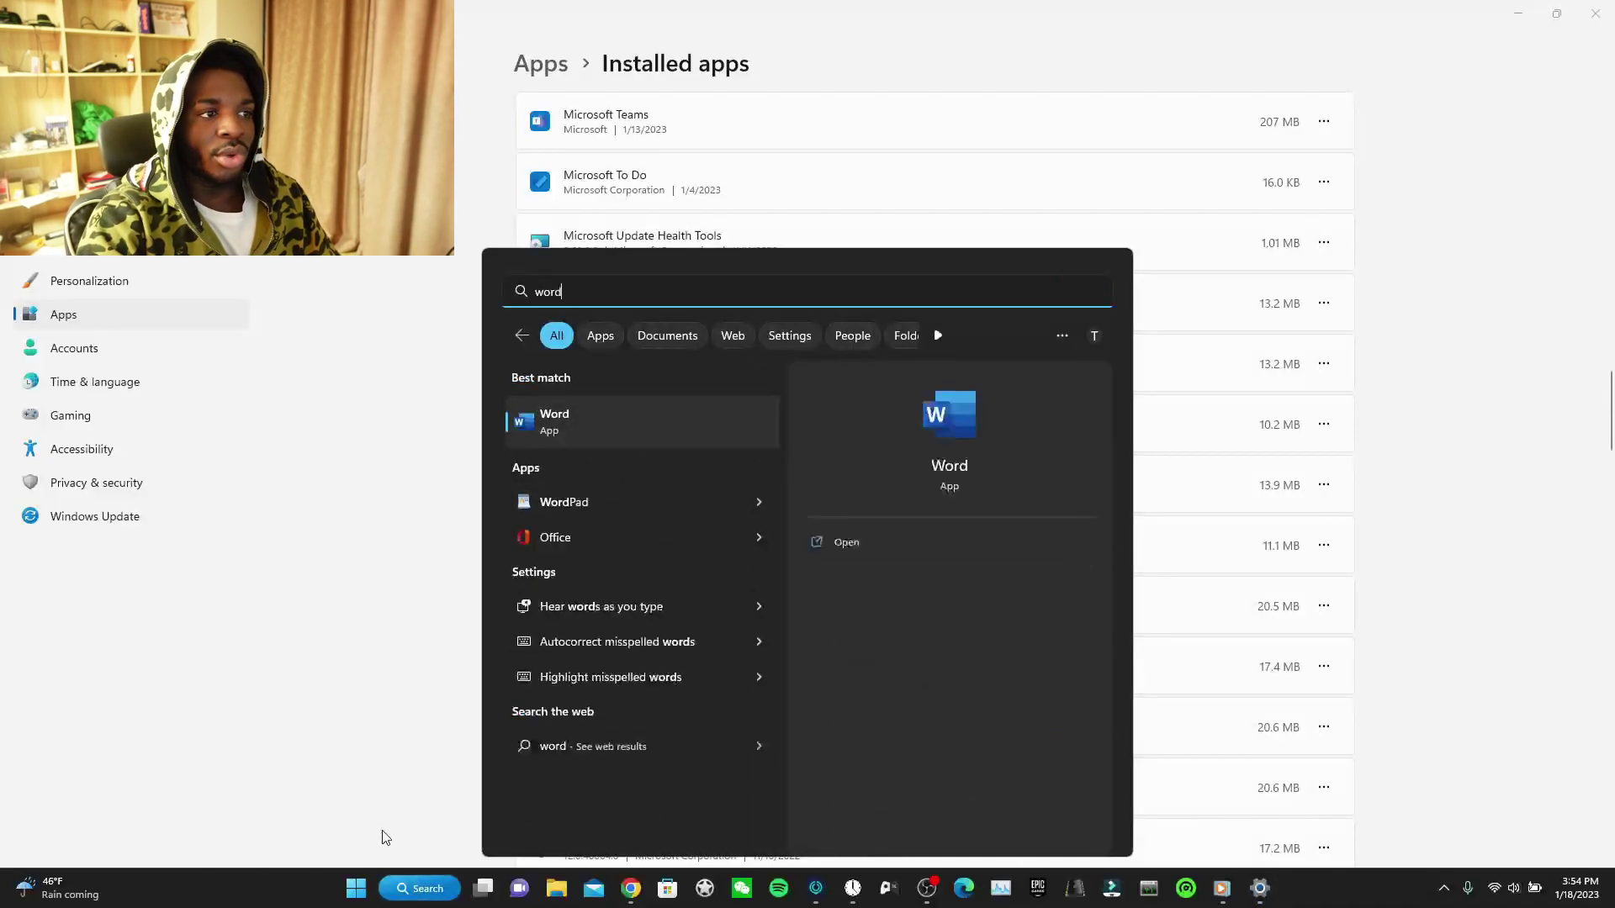
pyautogui.click(1237, 300)
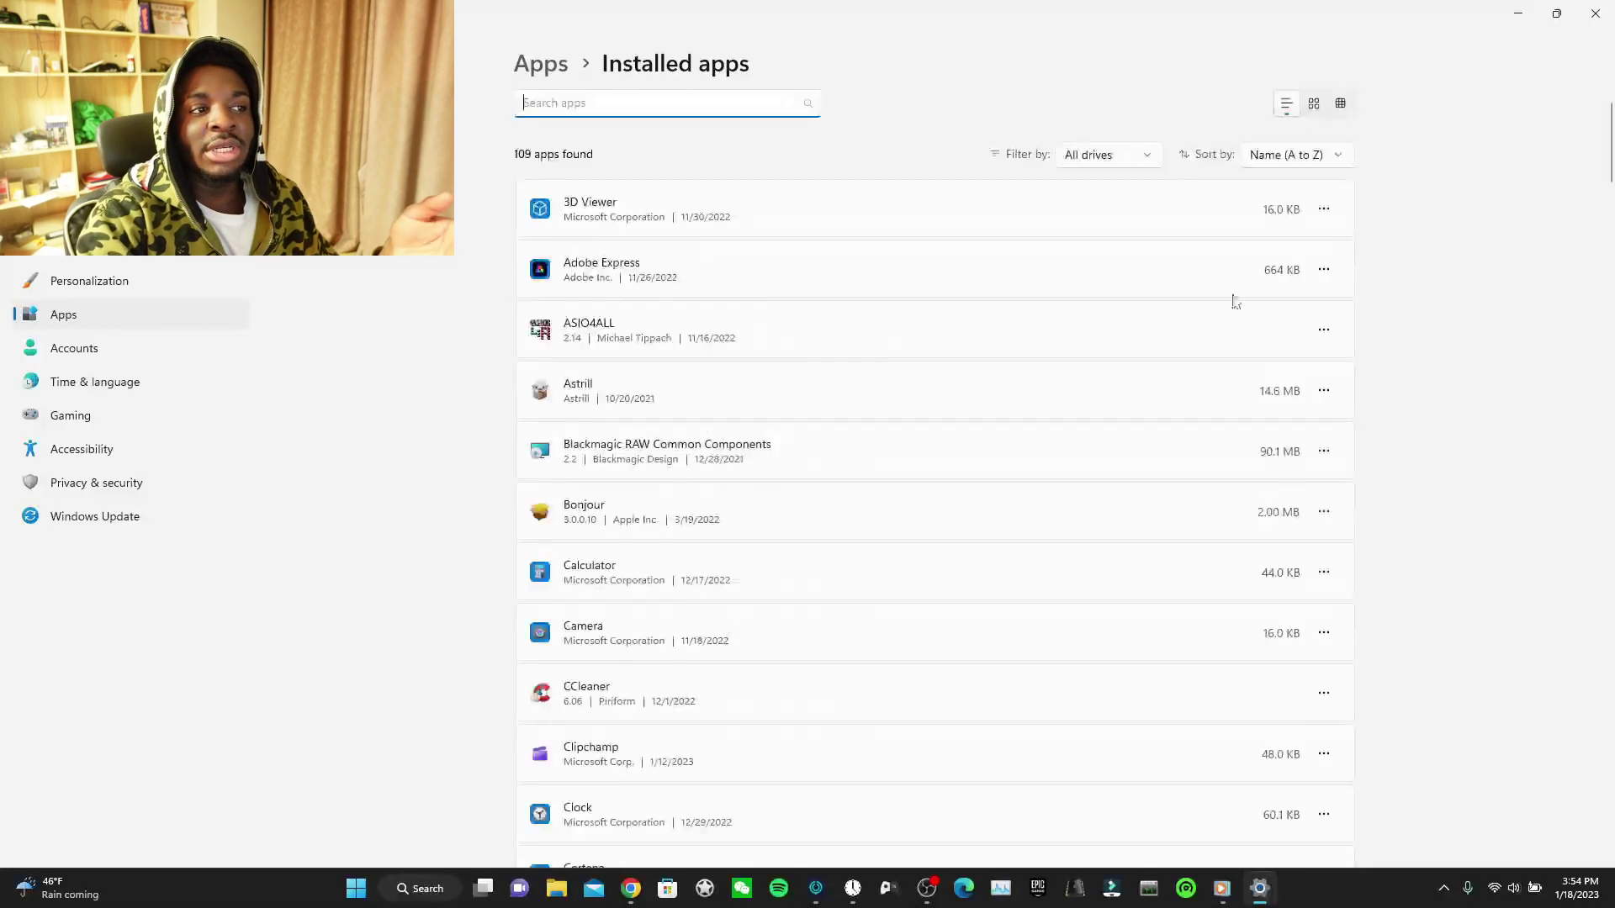
pyautogui.scroll(-4, 1613, 168)
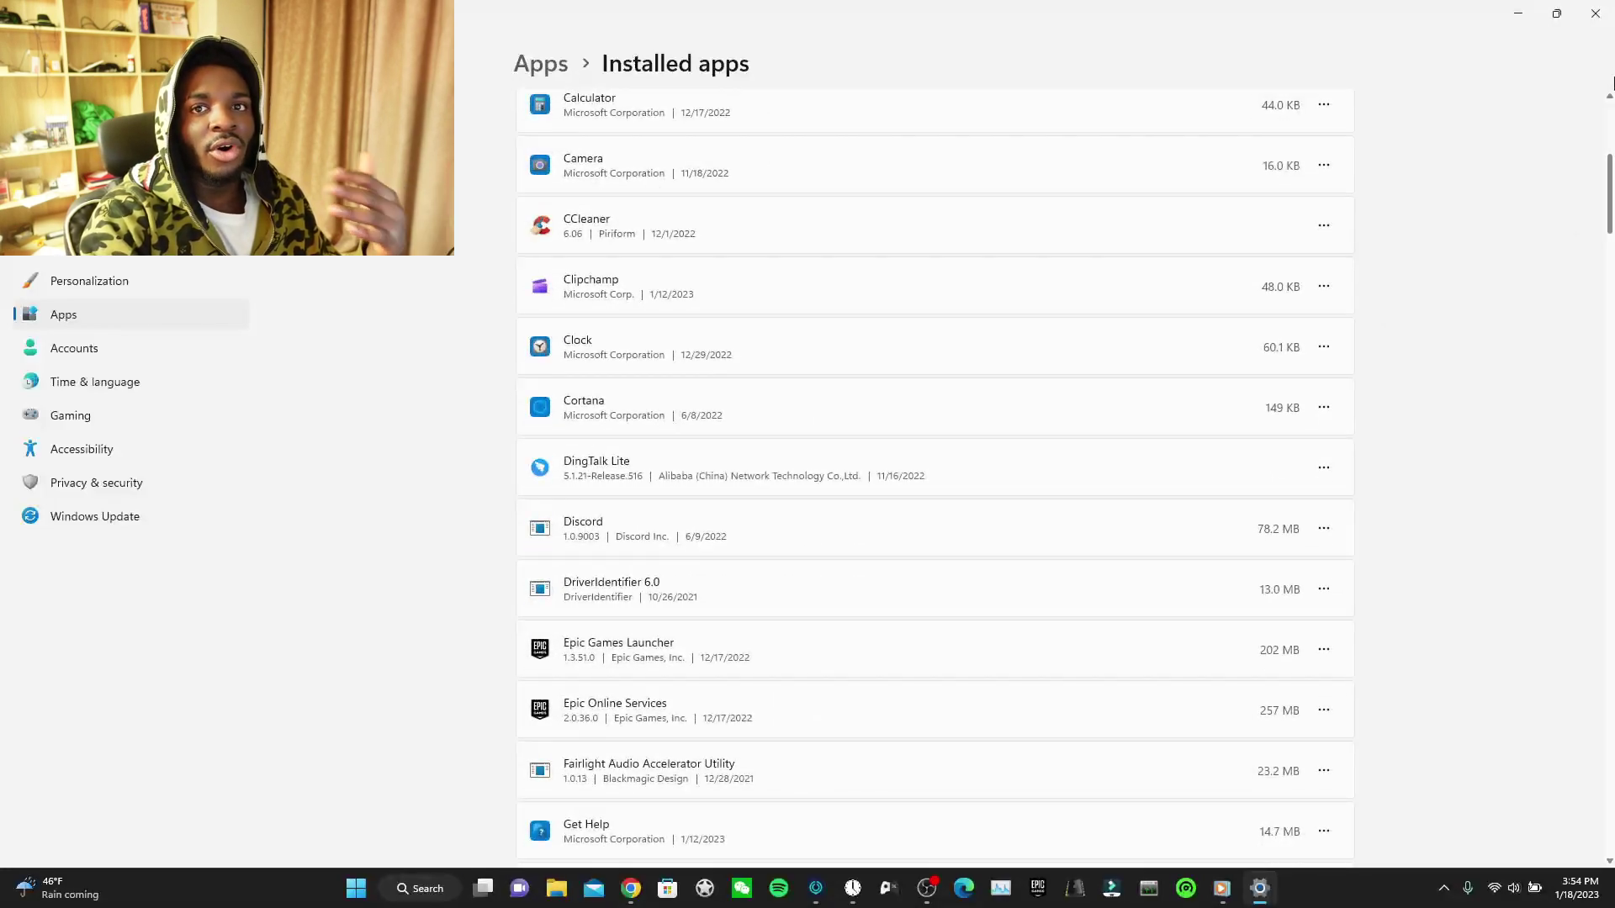
pyautogui.scroll(-15, 1572, 400)
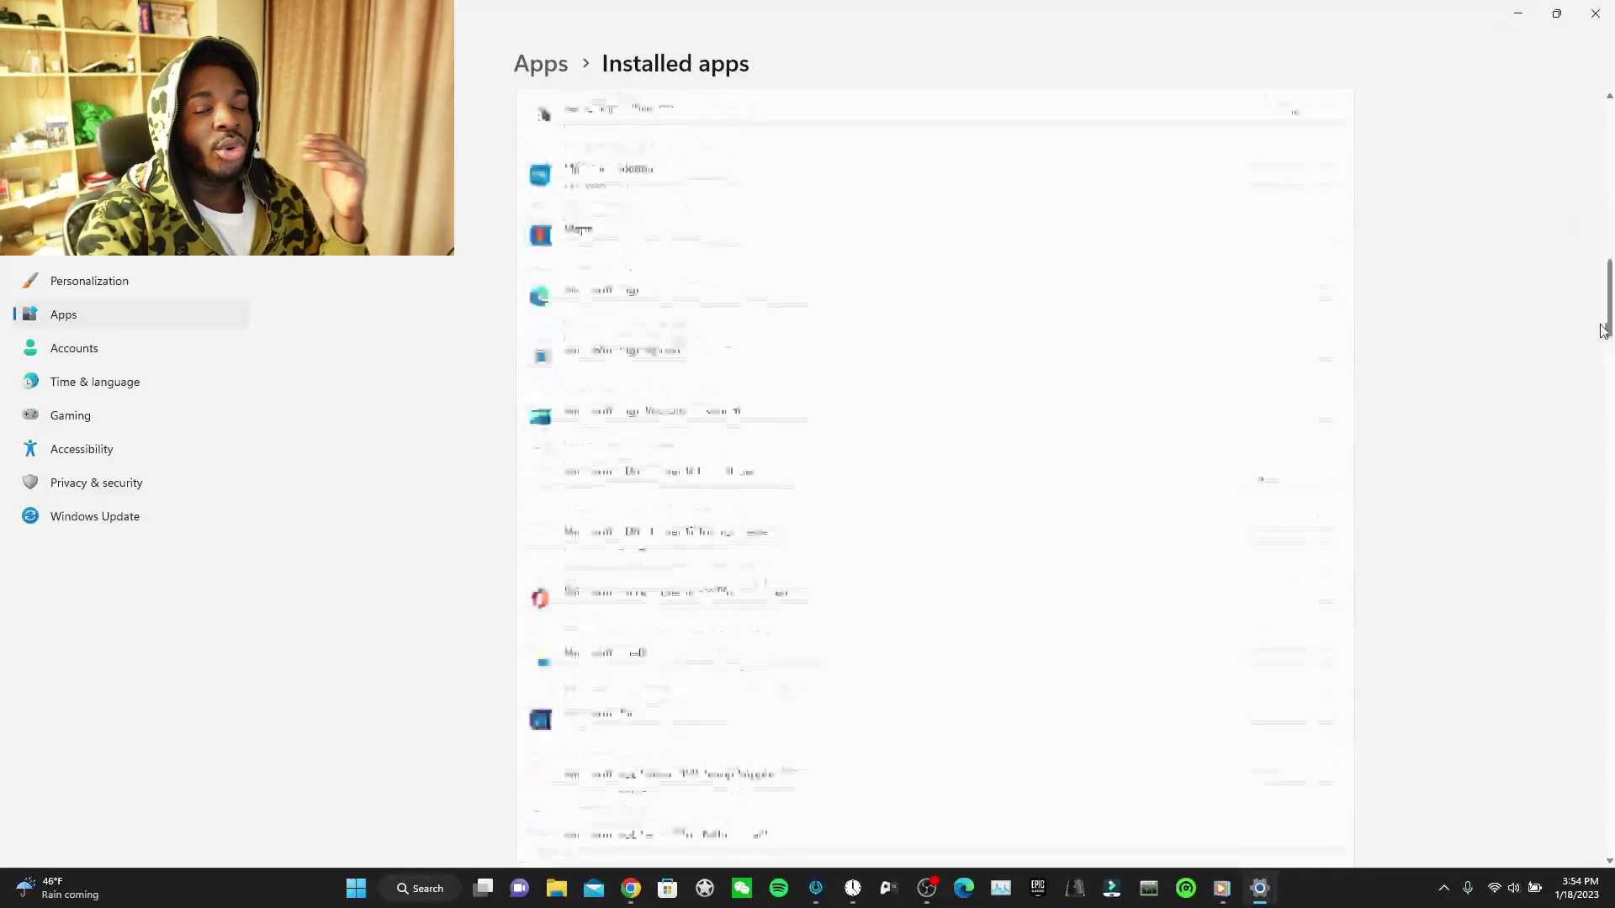
pyautogui.scroll(-4, 1568, 400)
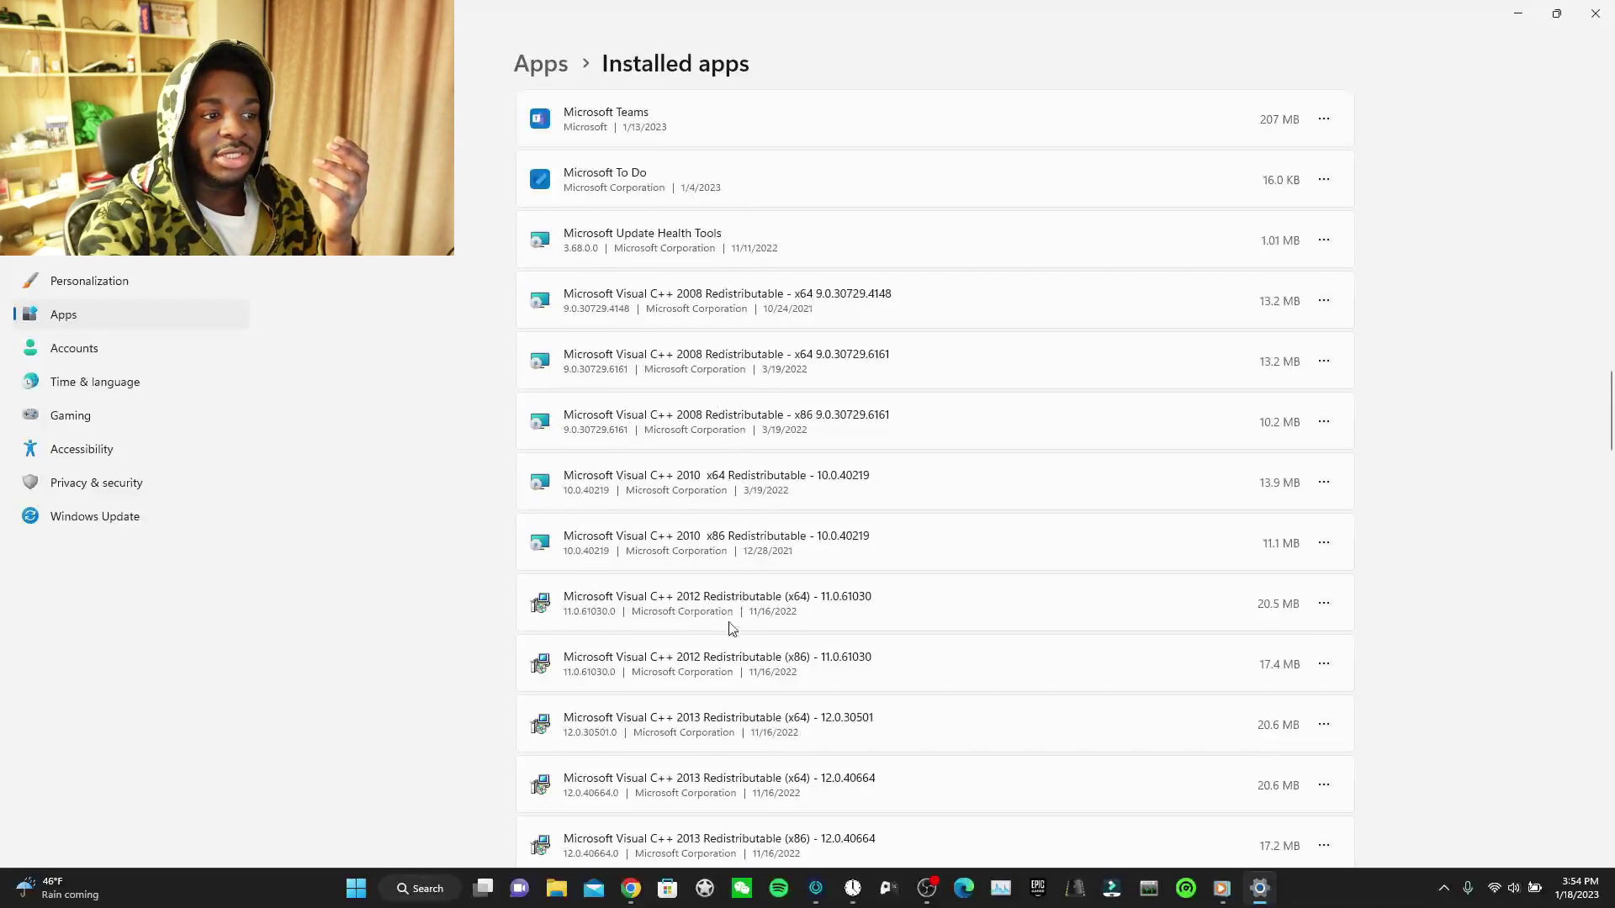
pyautogui.scroll(-4, 715, 822)
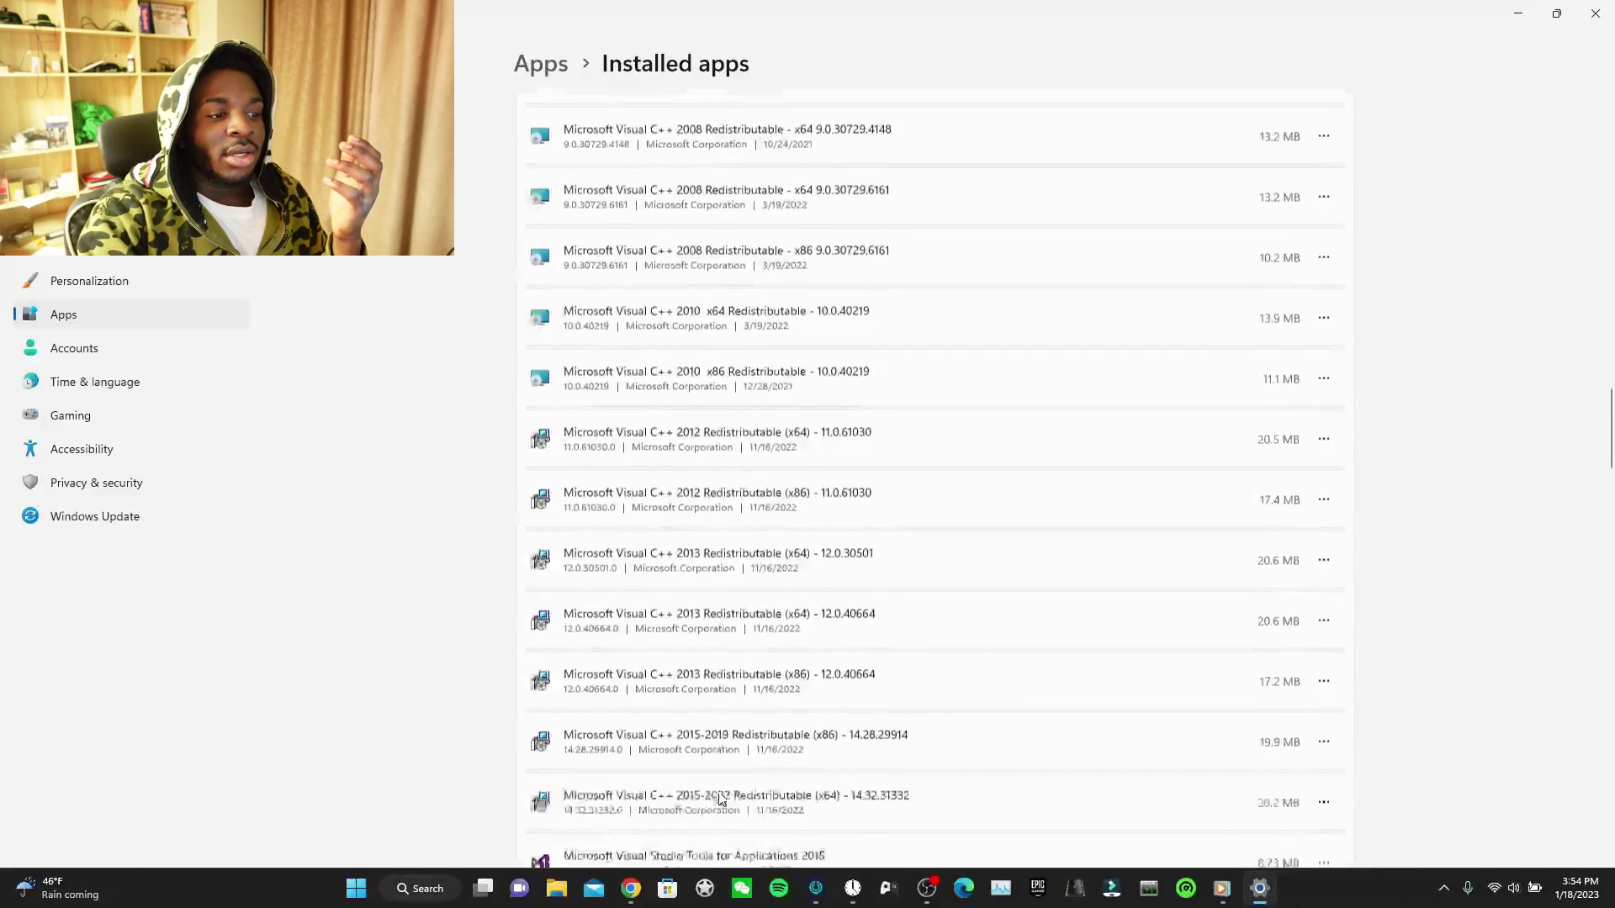
pyautogui.scroll(-15, 692, 614)
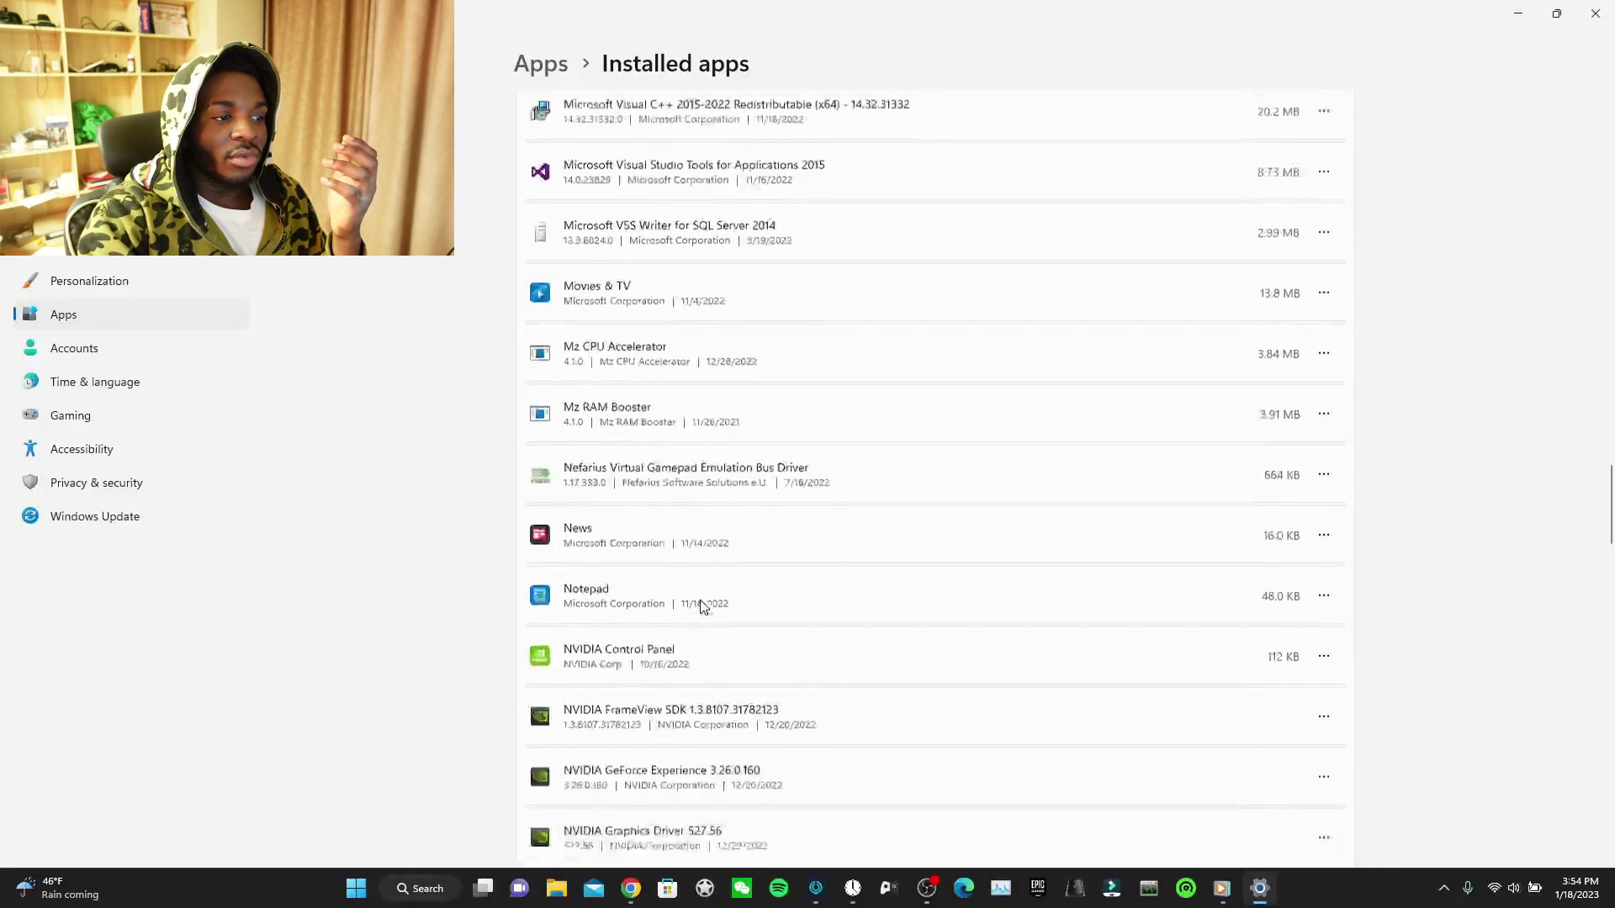
pyautogui.scroll(-12, 695, 488)
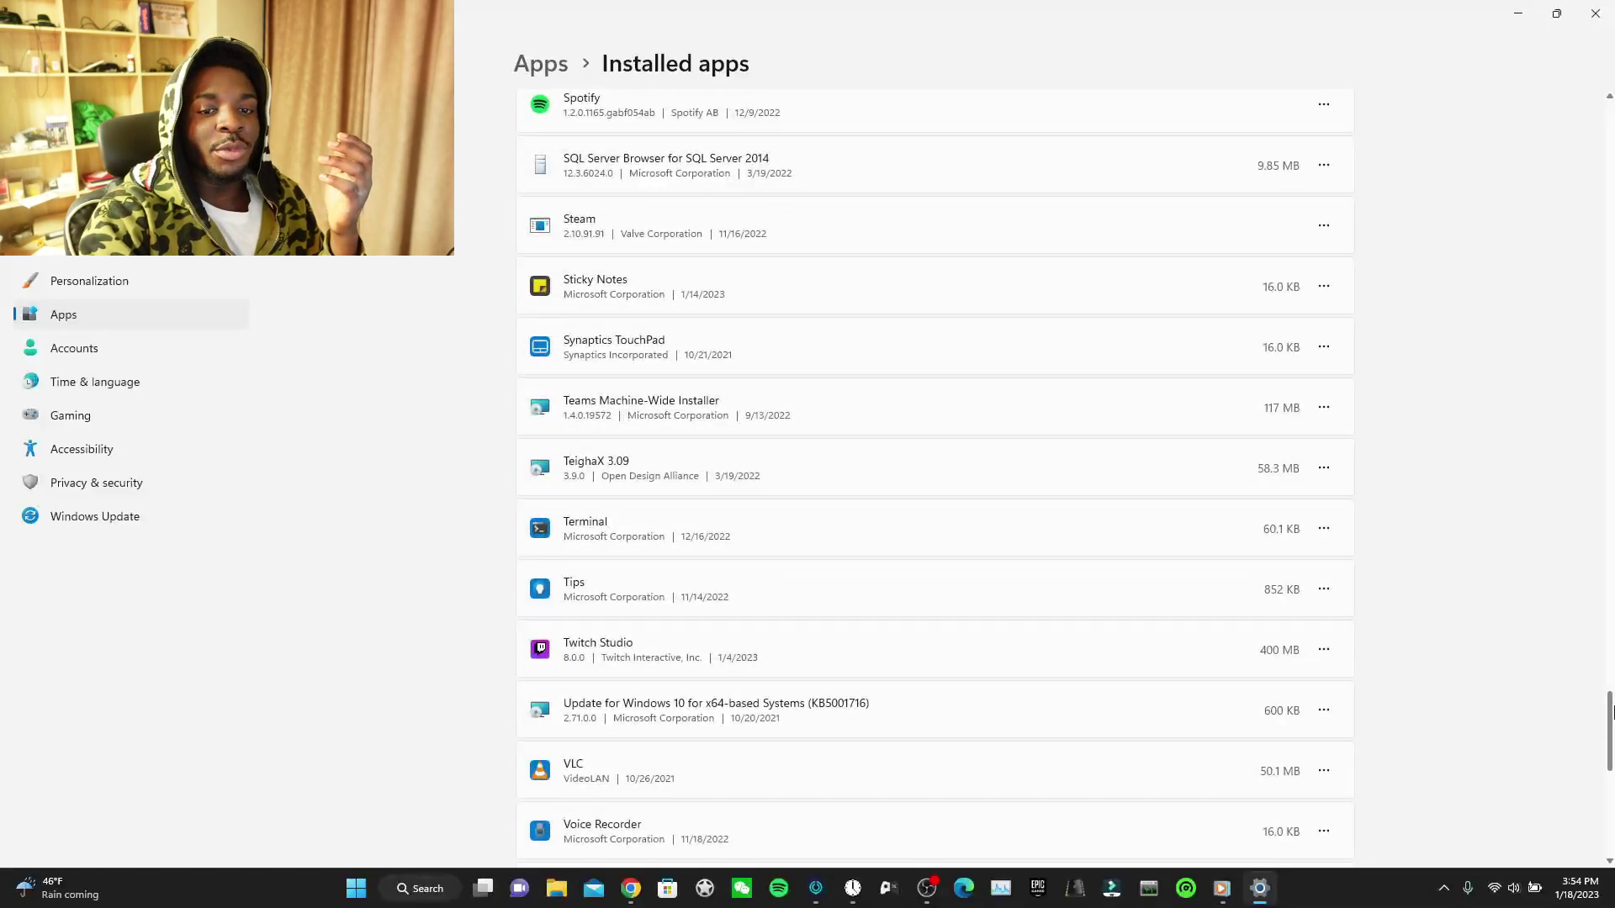
pyautogui.moveTo(1610, 698); pyautogui.dragTo(1606, 385)
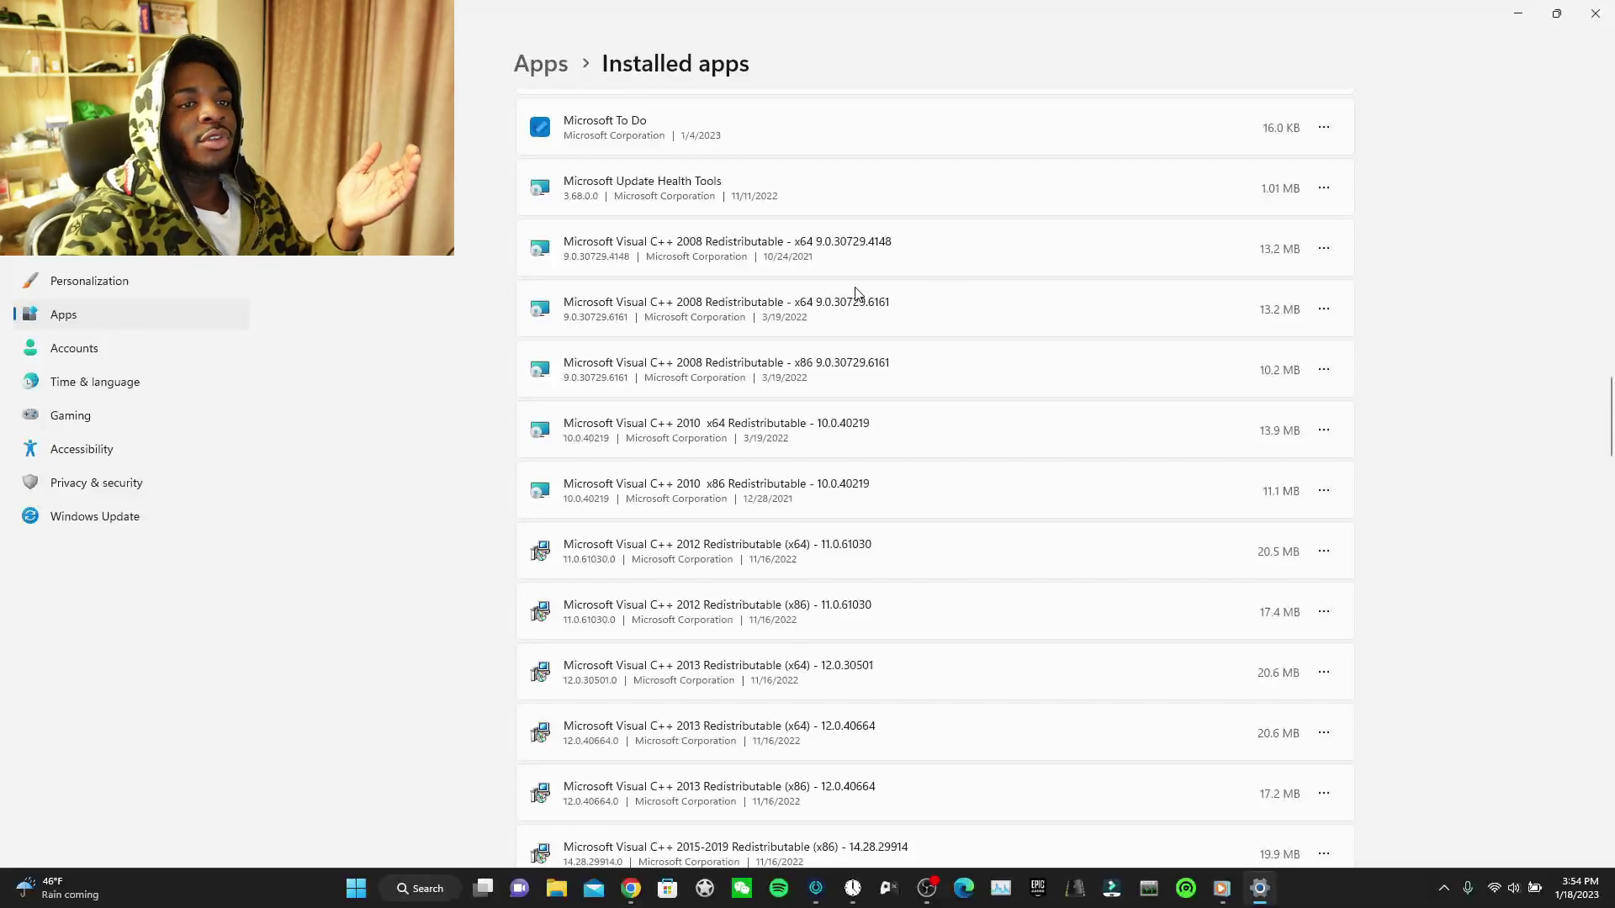
# Switch to Chrome and search Google for 'microsoft visual c++'
pyautogui.hotkey('alt', 'Tab')
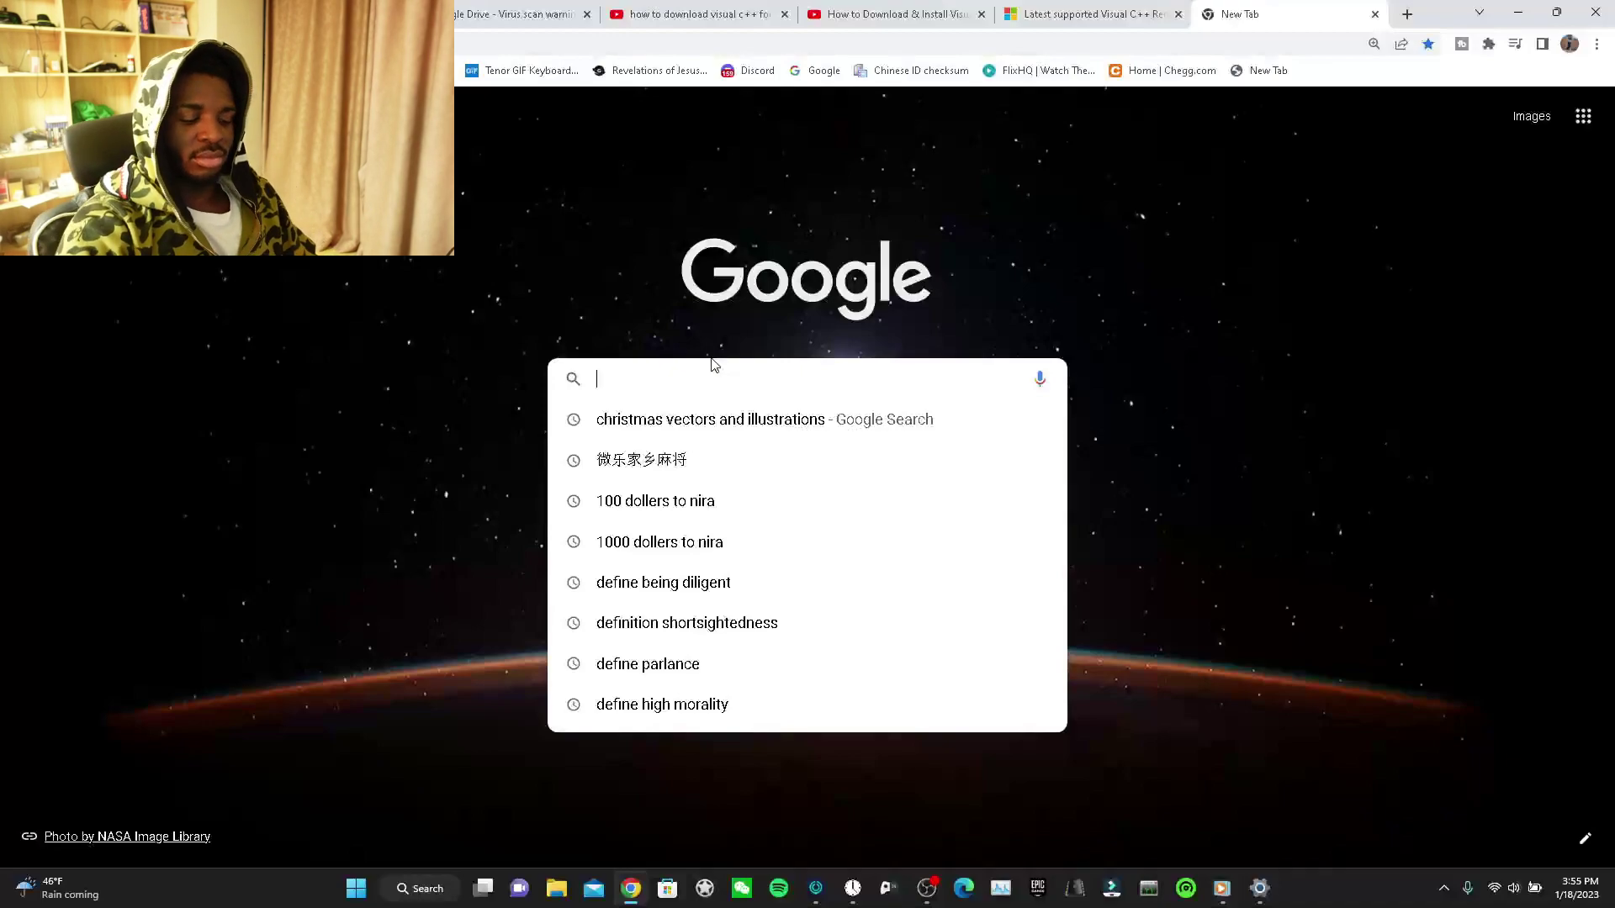
pyautogui.write('micros')
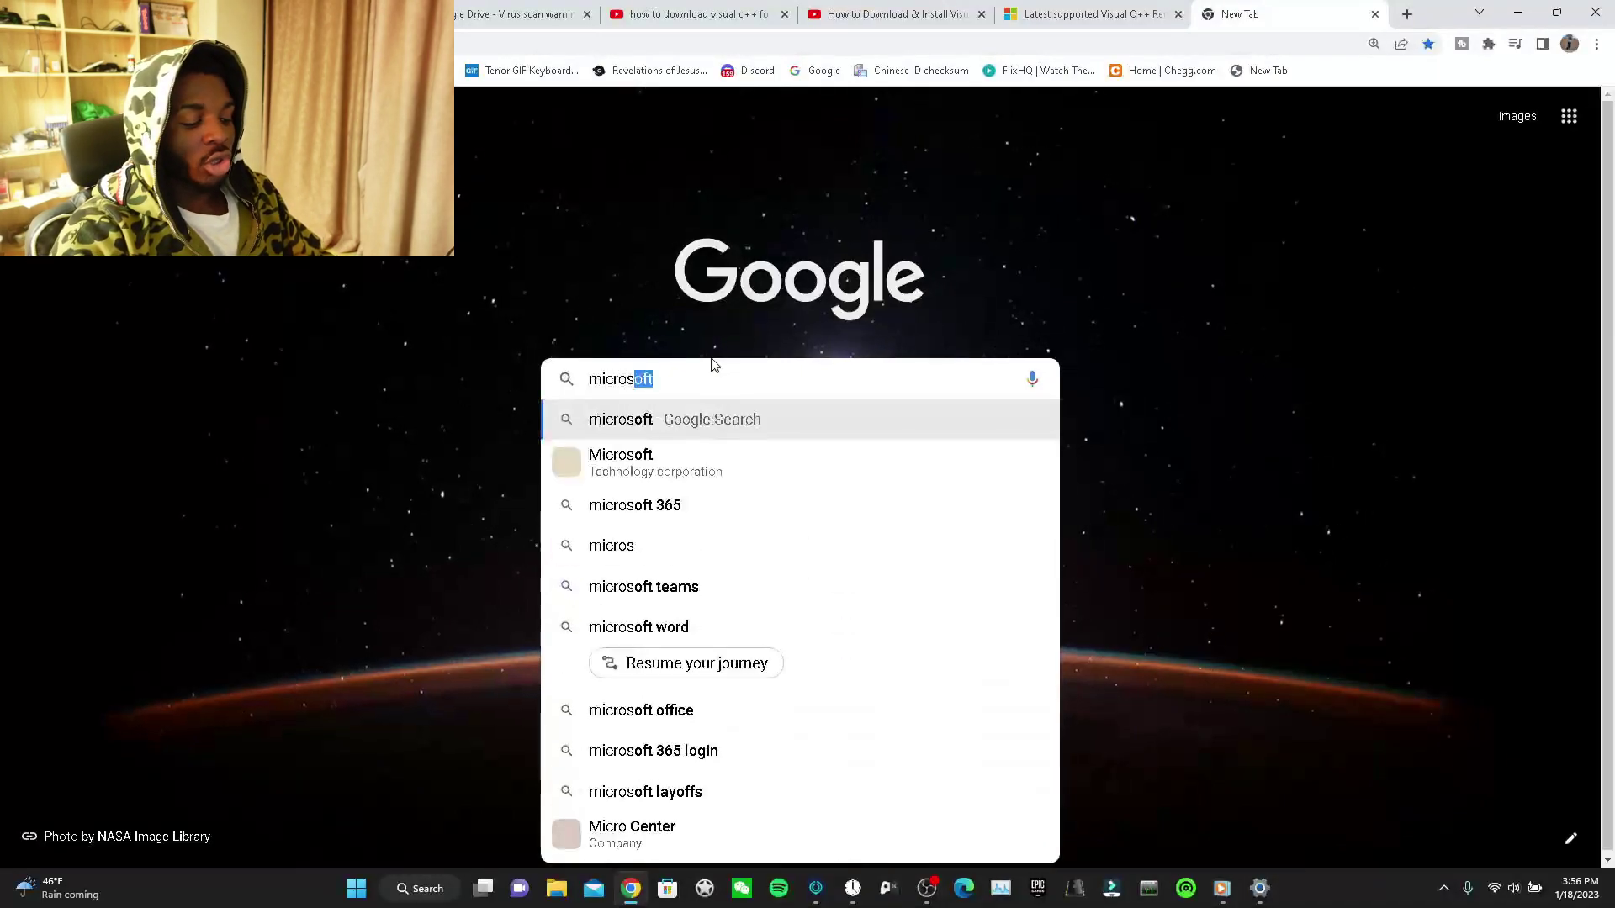
pyautogui.write('ofr')
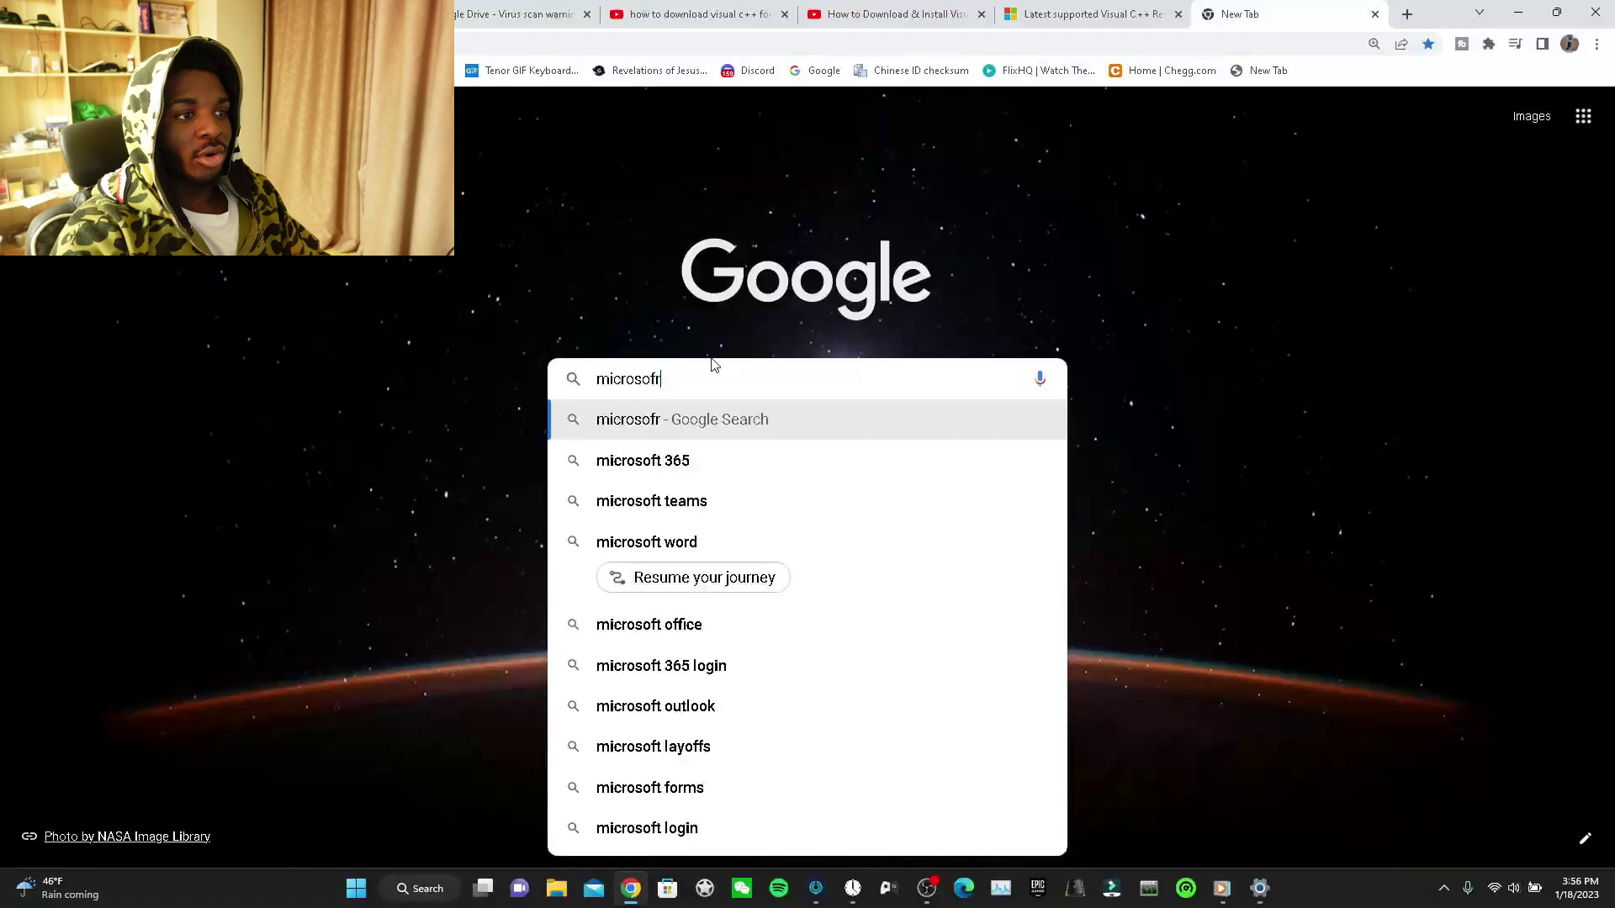
pyautogui.press('BackSpace')
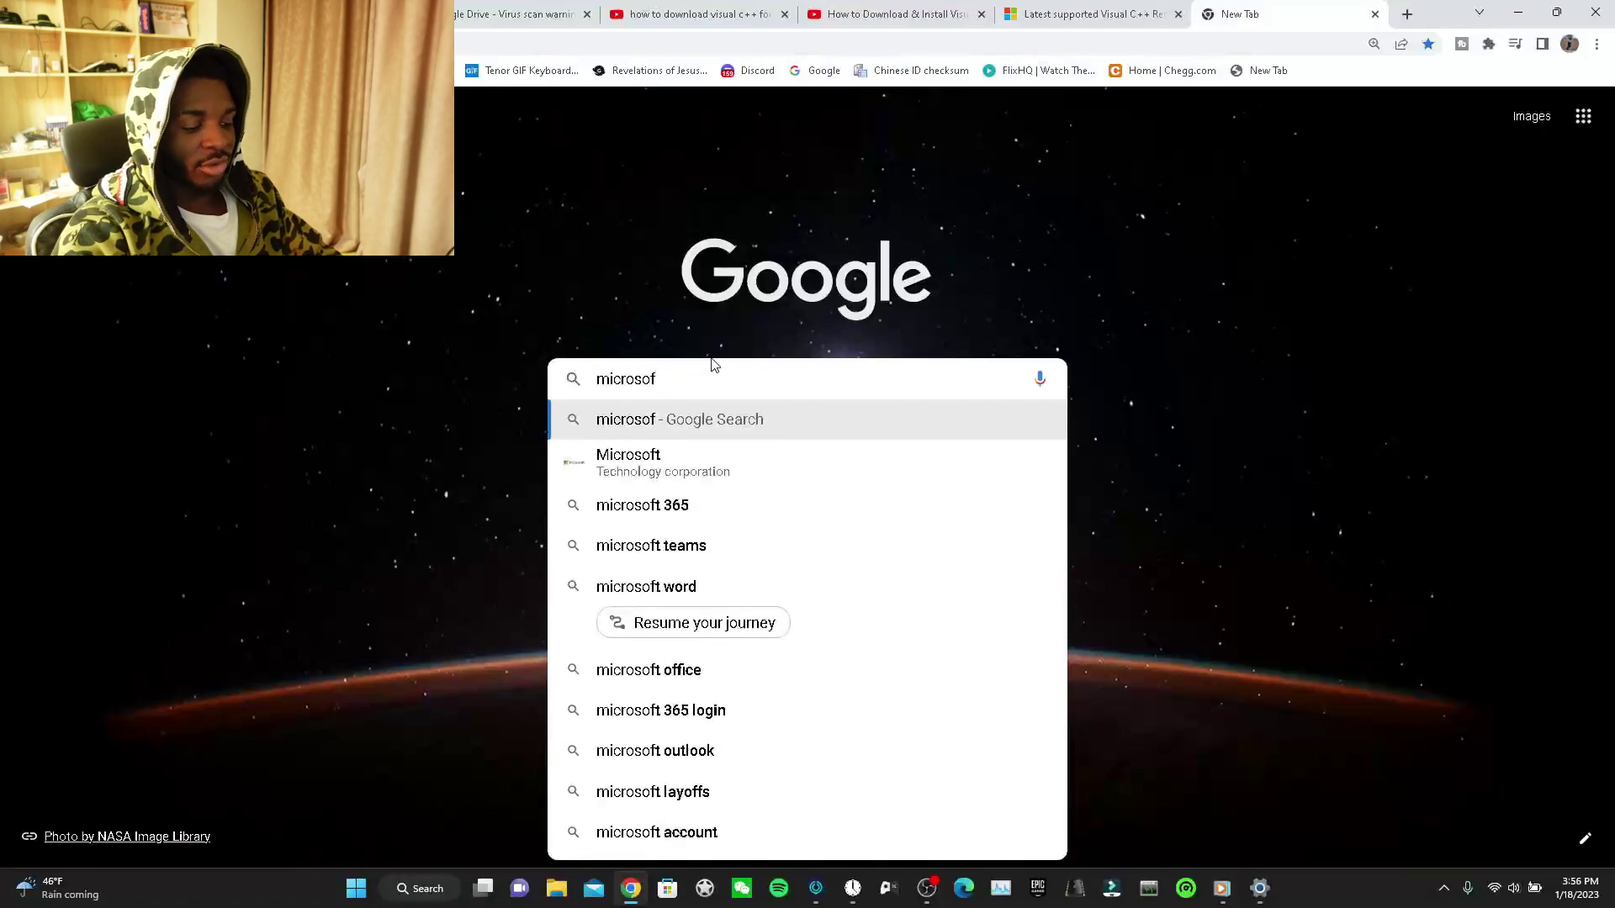
pyautogui.write('t visual')
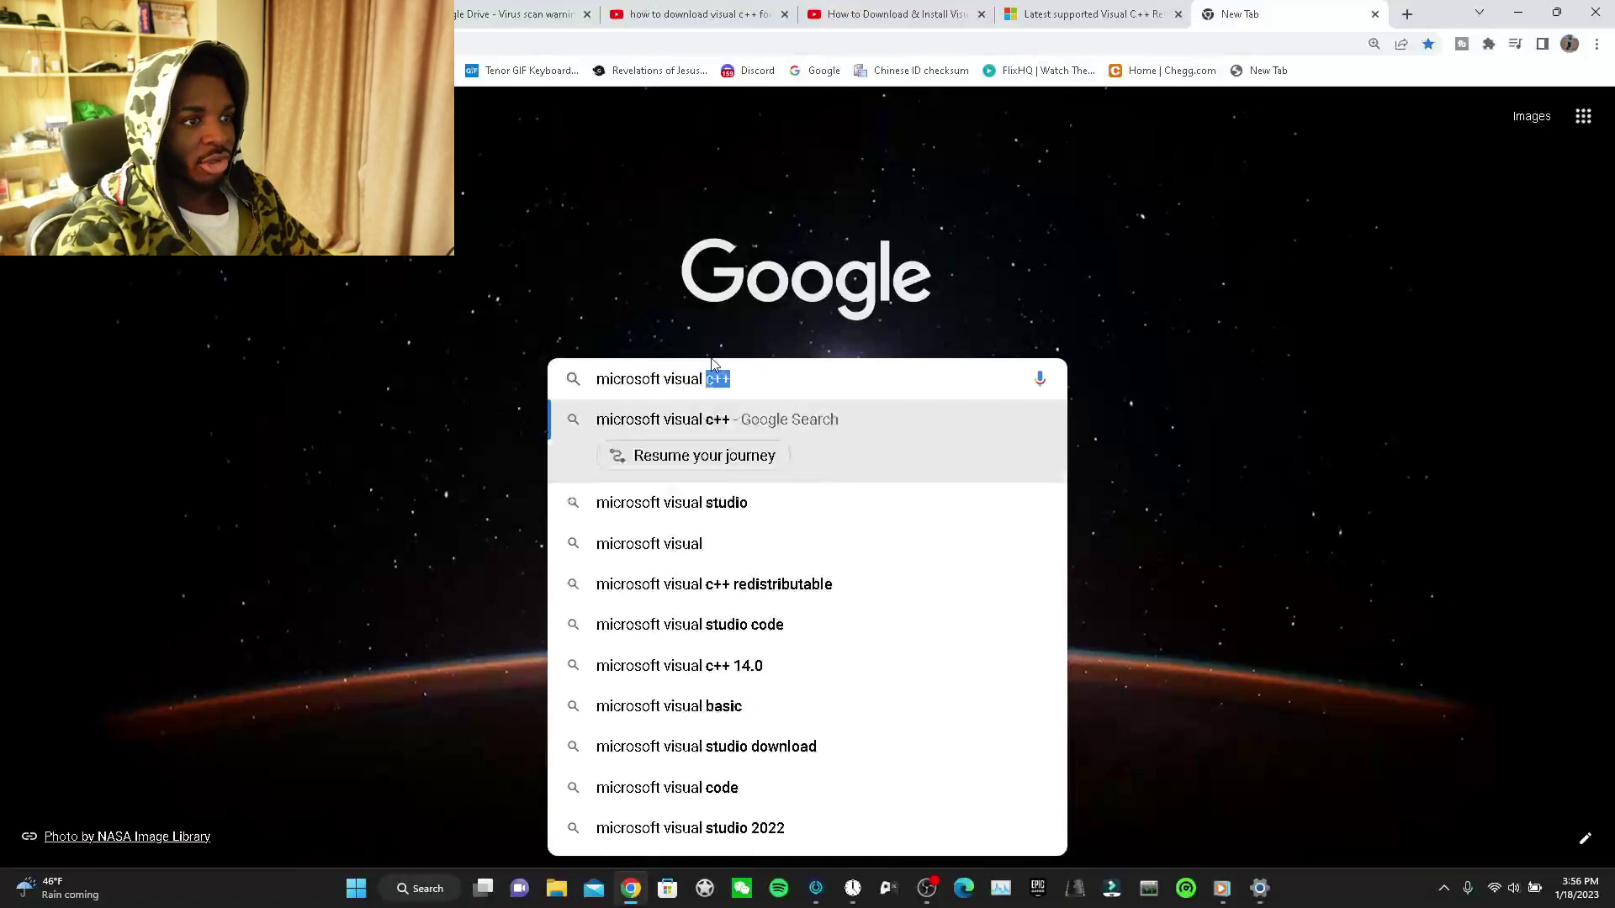
pyautogui.press('Return')
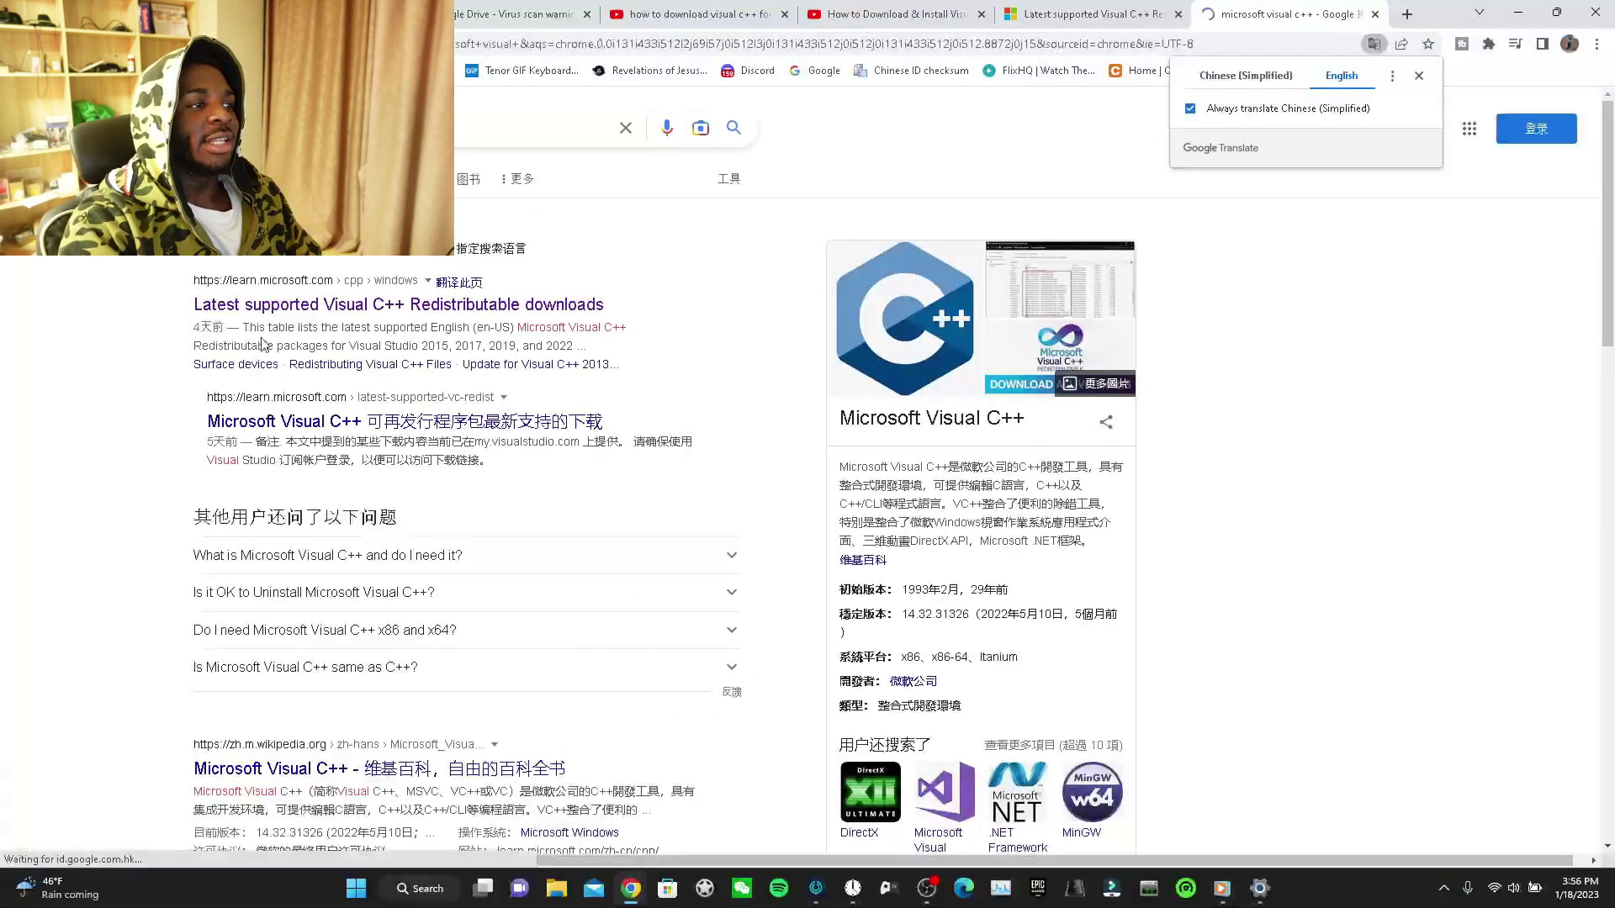
# Open the learn.microsoft.com 'Latest supported Visual C++ Redistributable downloads' result and scroll down
pyautogui.click(480, 310)
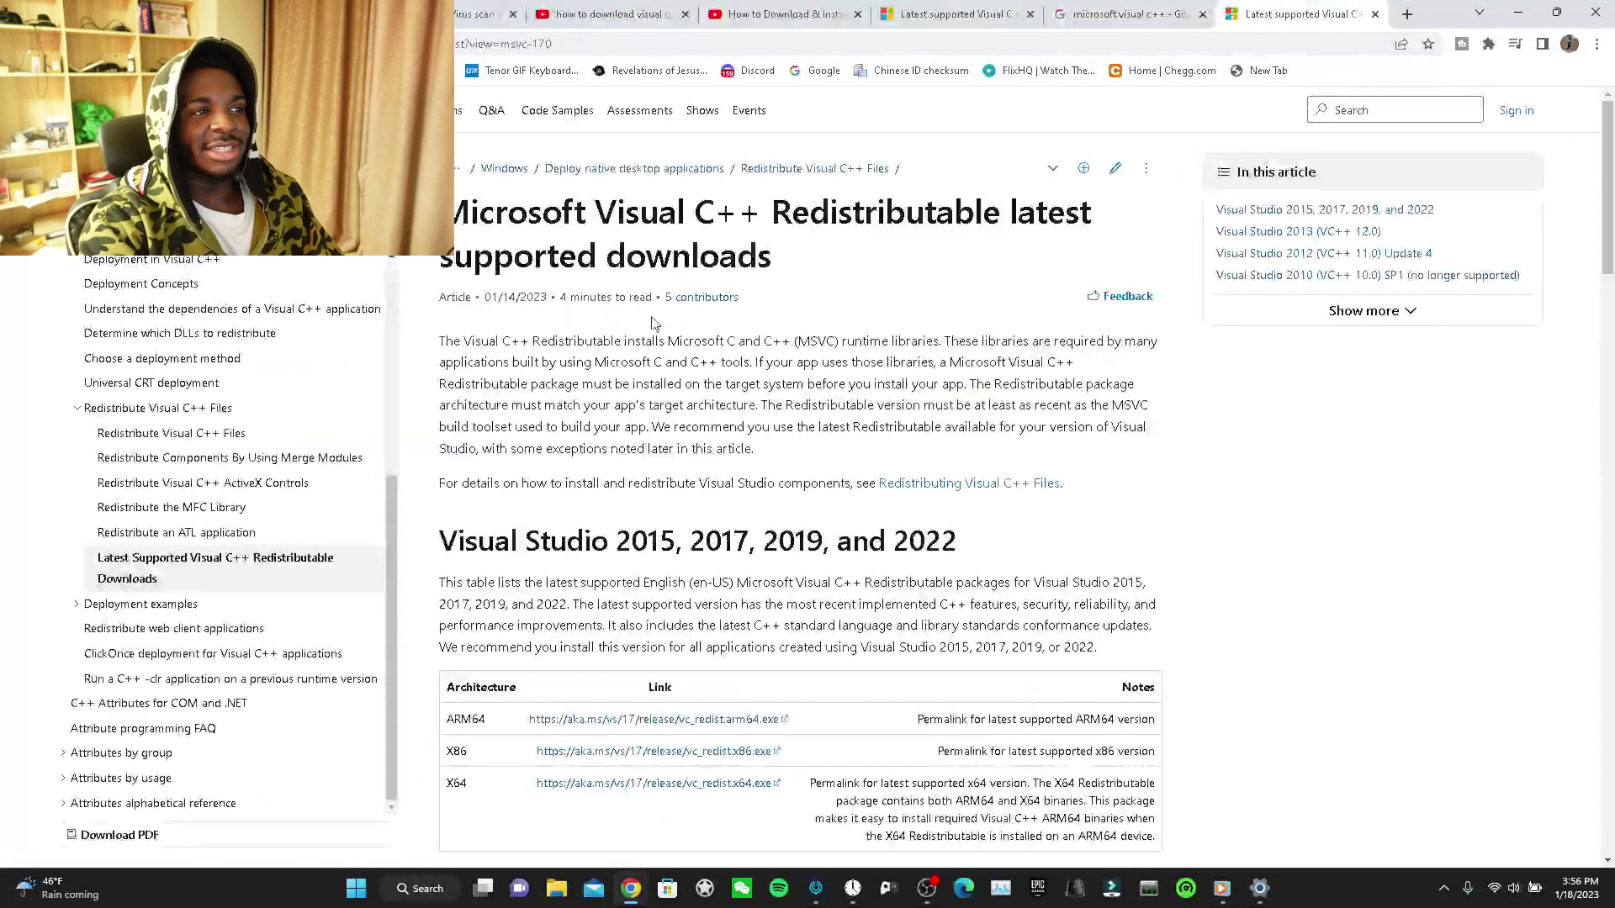
pyautogui.scroll(-1, 734, 322)
pyautogui.scroll(-4, 734, 322)
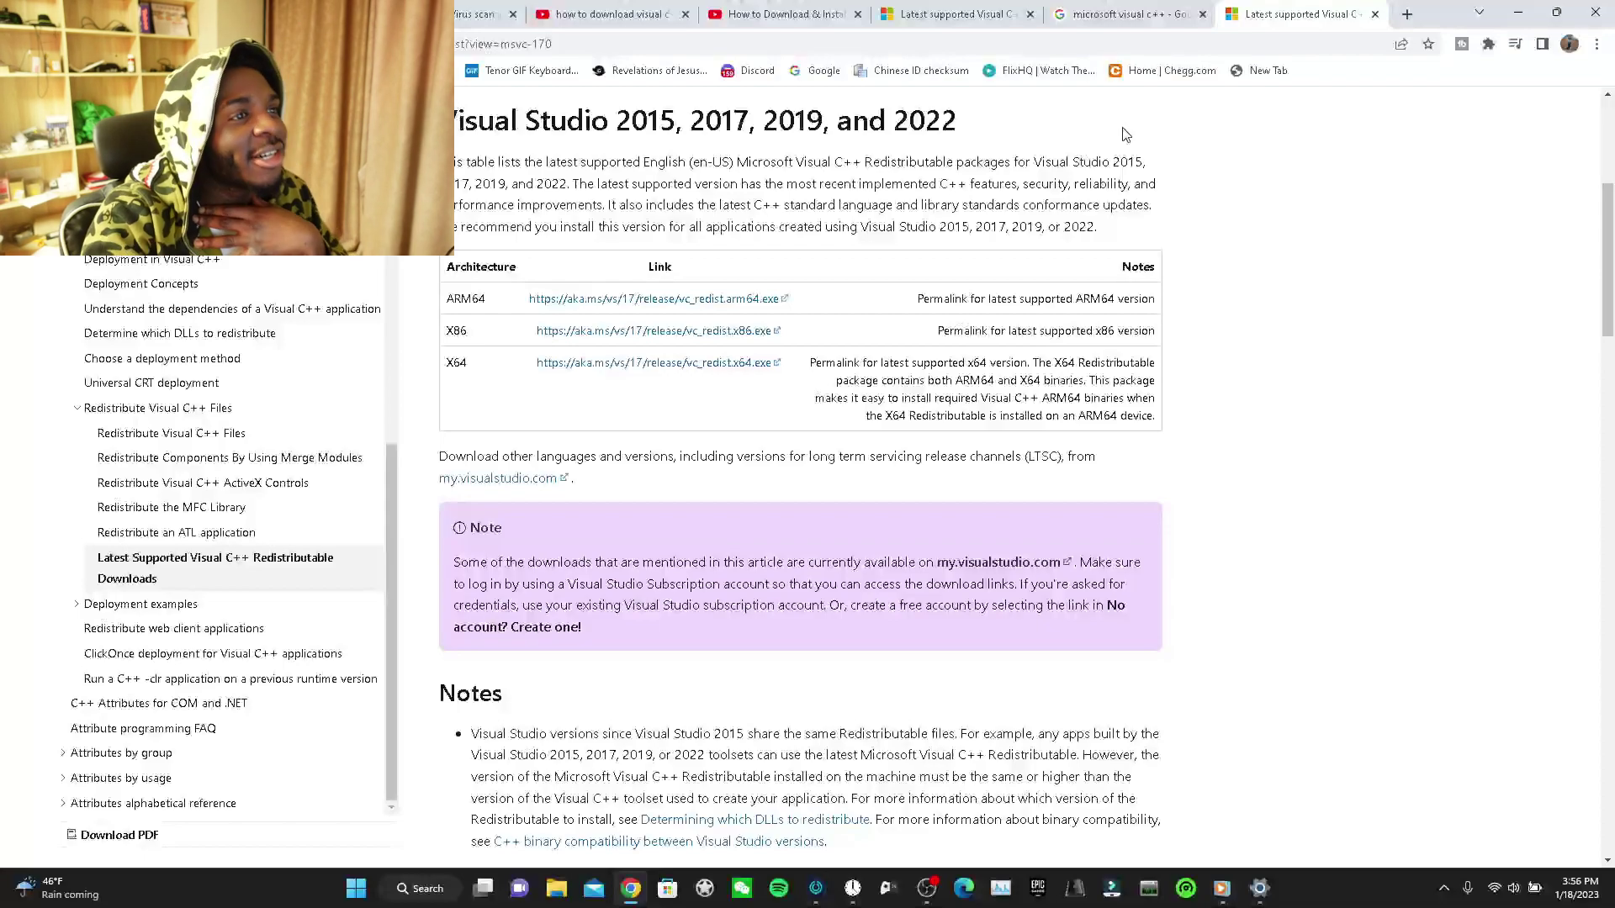
# Skip the tutorial video ahead to 1:26, then return to the article's download table
pyautogui.click(791, 13)
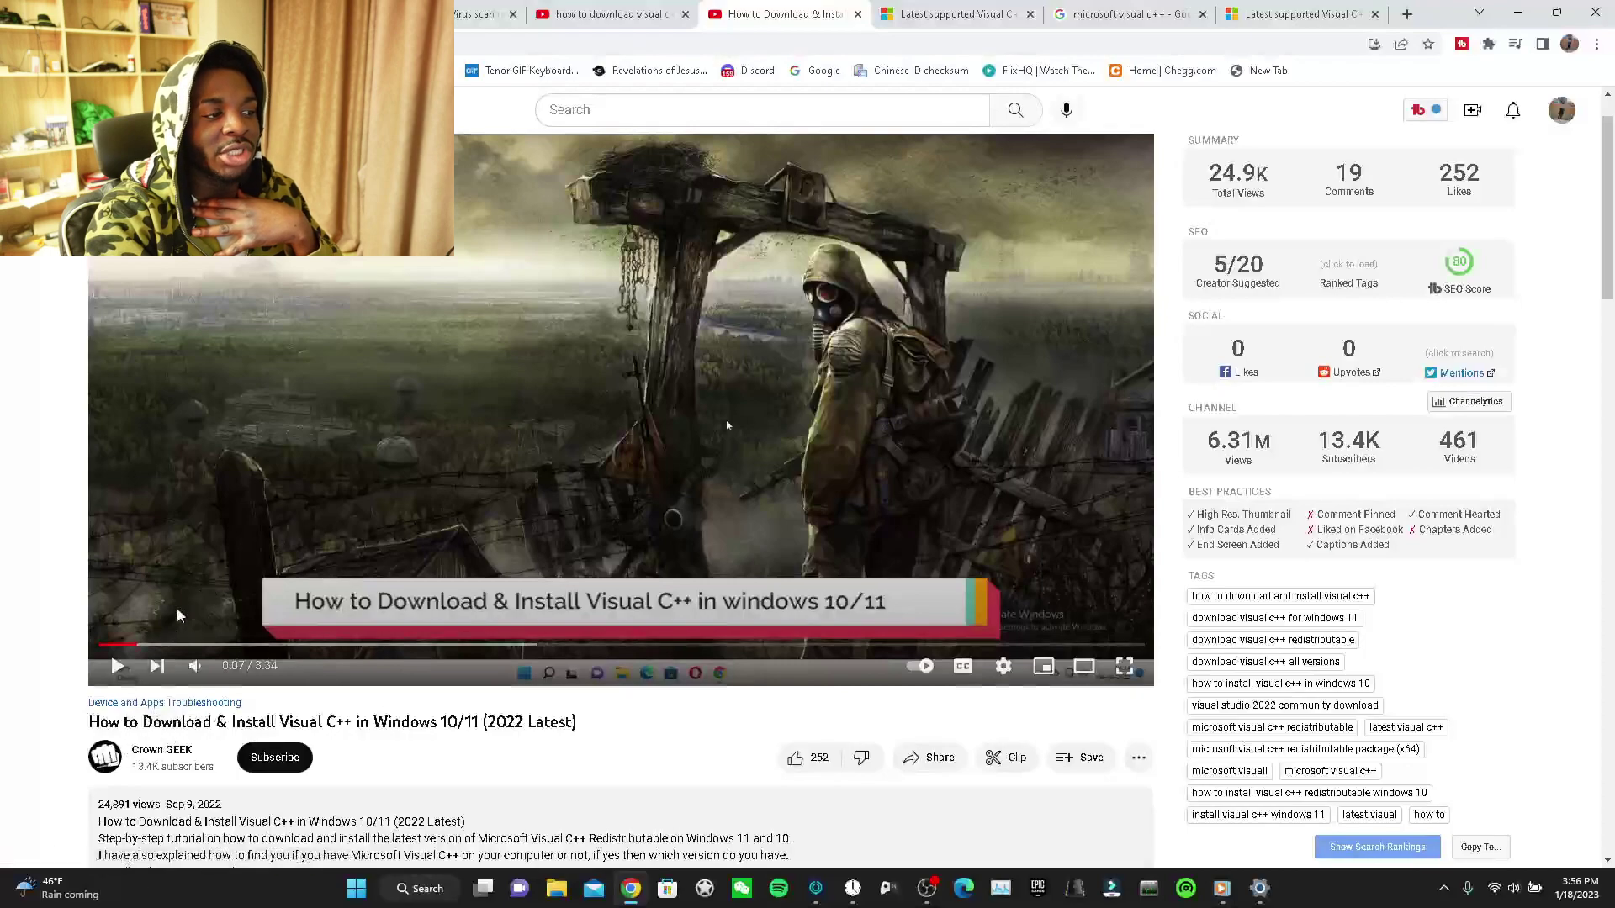
pyautogui.moveTo(180, 644); pyautogui.dragTo(99, 646)
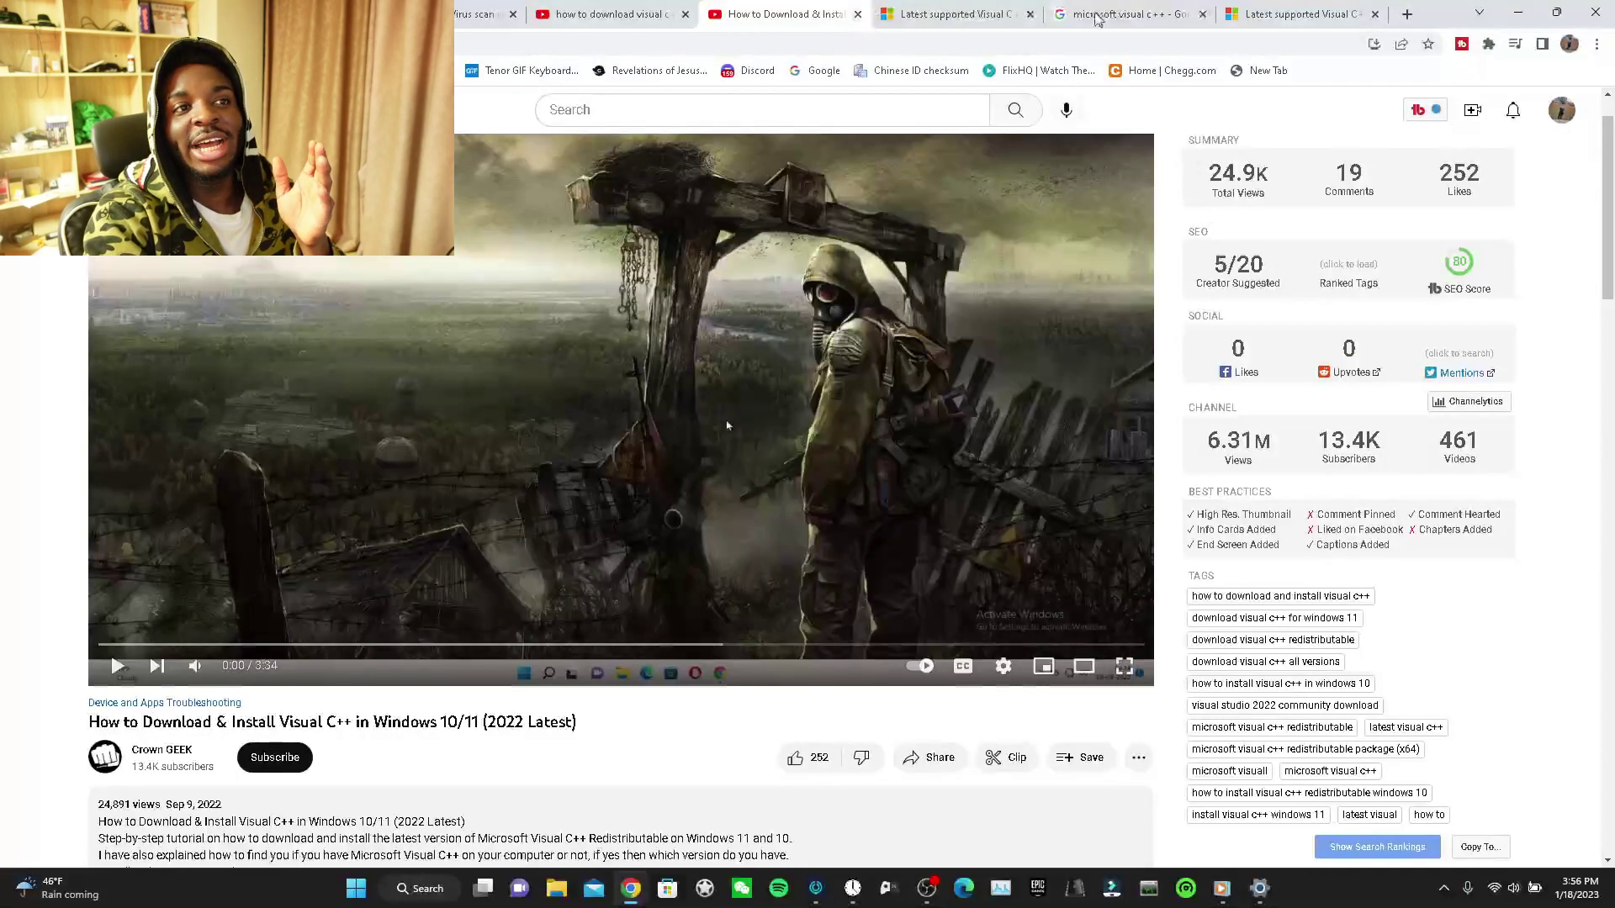
pyautogui.hotkey('ctrl', 'Tab')
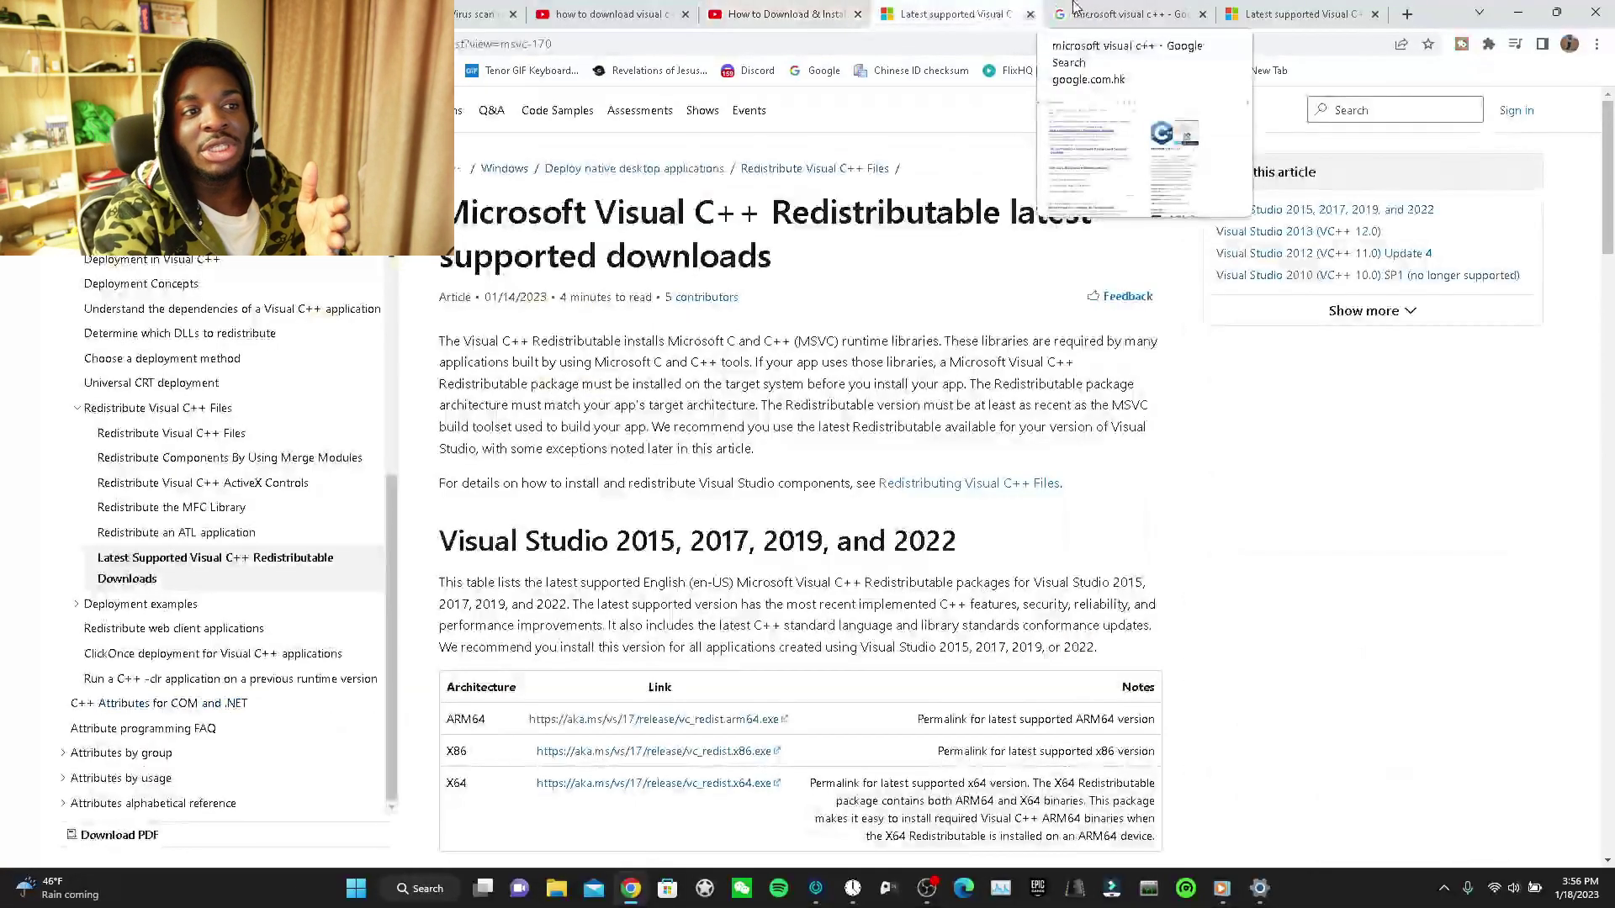
pyautogui.scroll(-1, 752, 537)
pyautogui.scroll(-4, 751, 537)
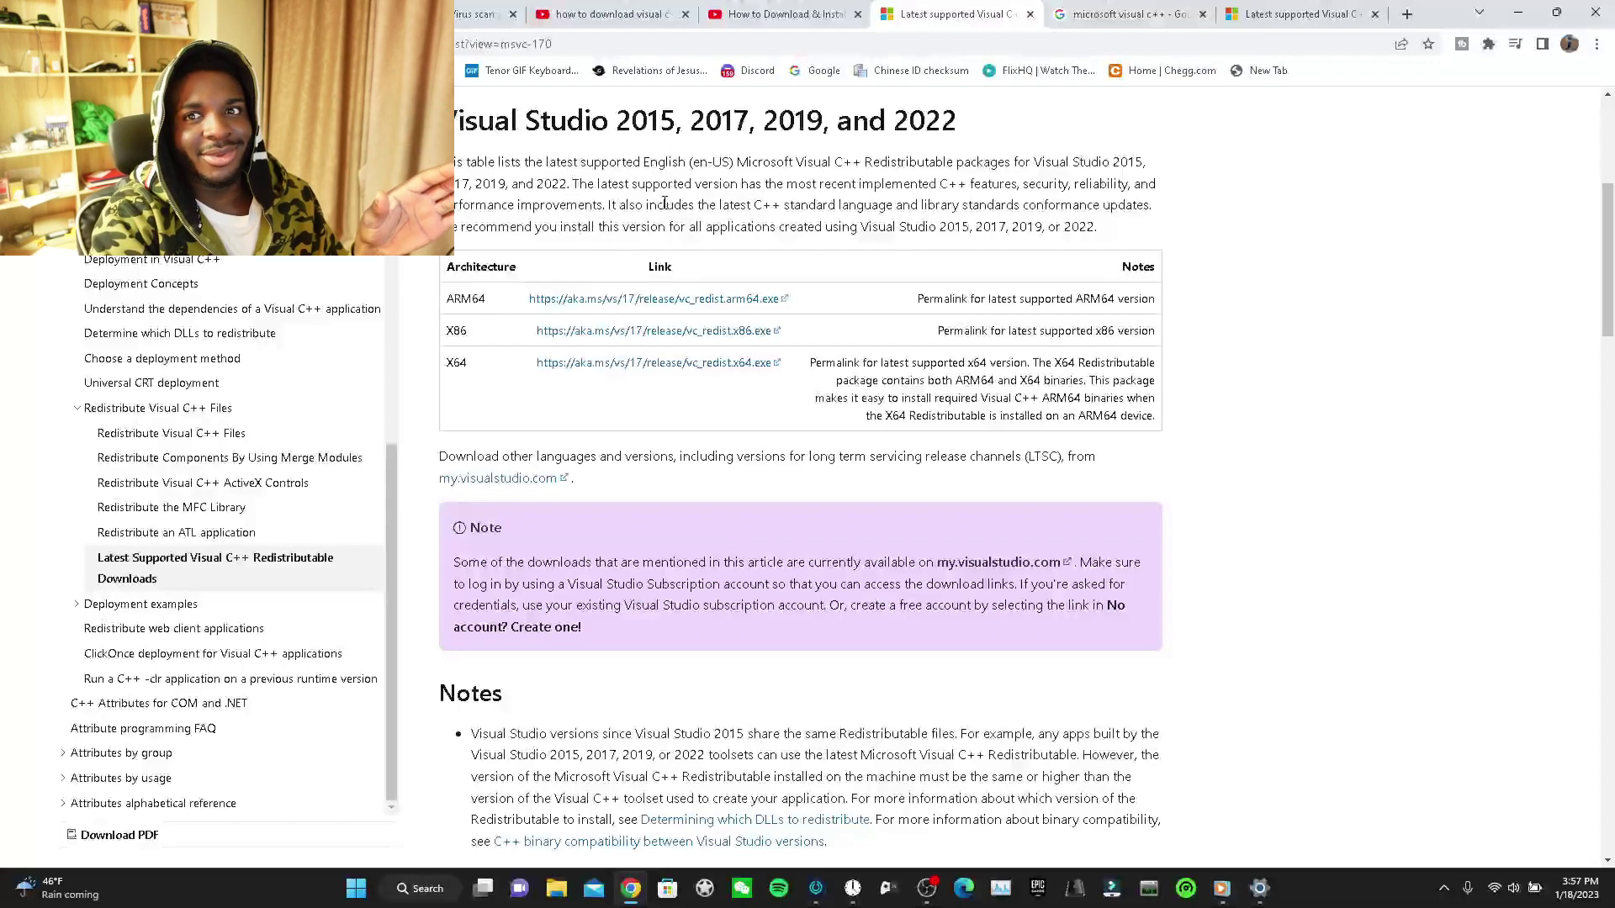
# Restore Chrome and run ScpToolkit_Setup (1).exe from its Downloads list
pyautogui.click(1518, 12)
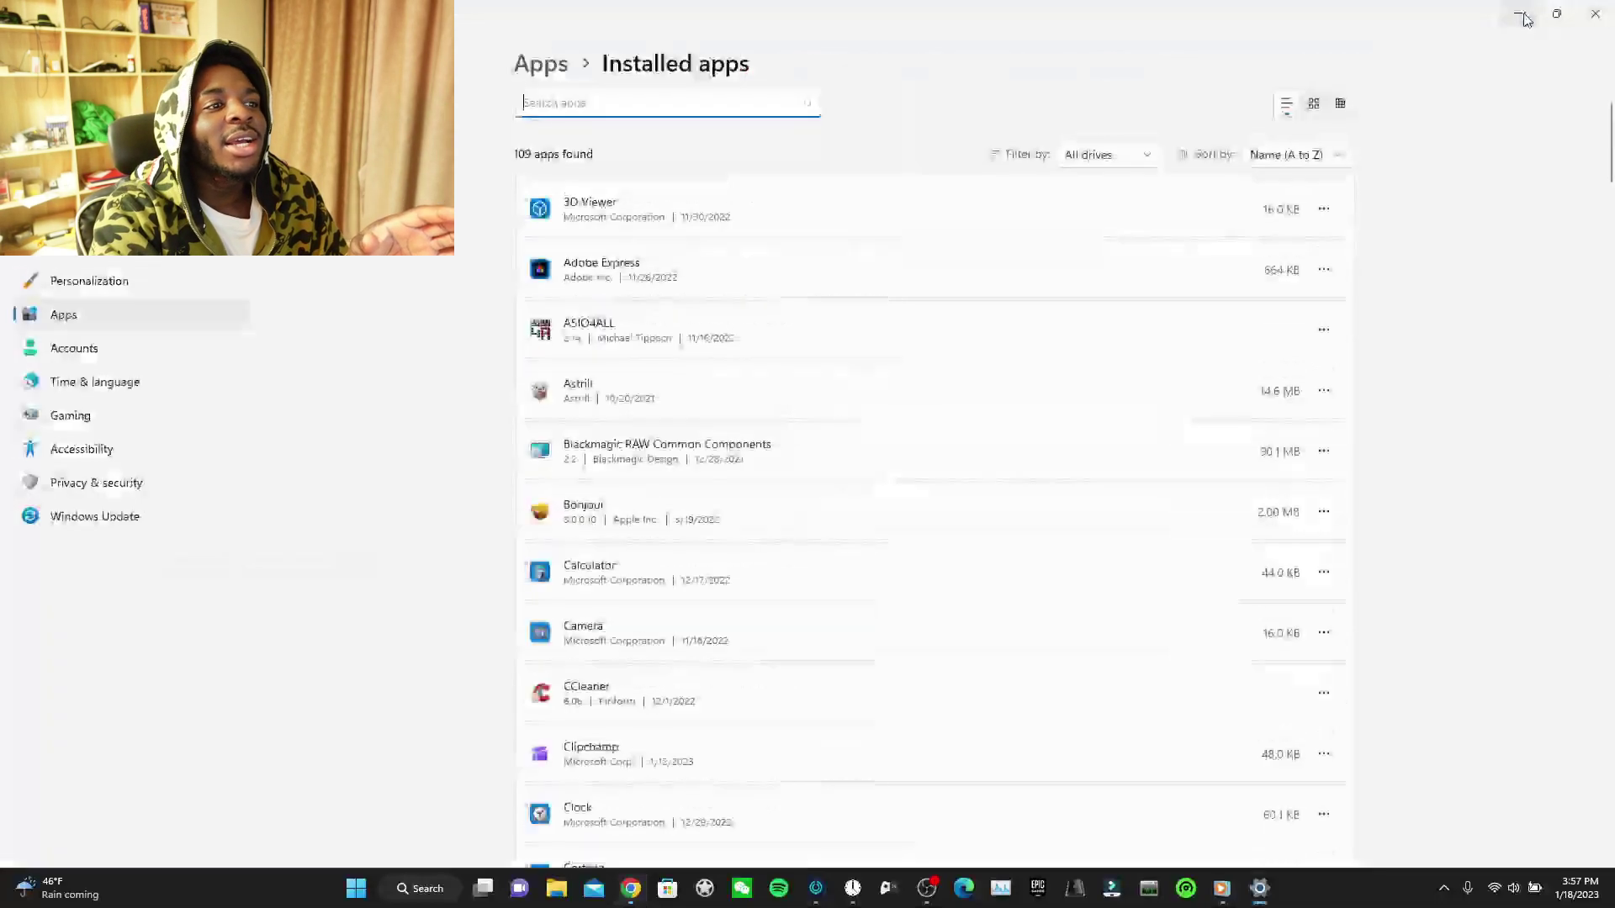
pyautogui.click(1532, 14)
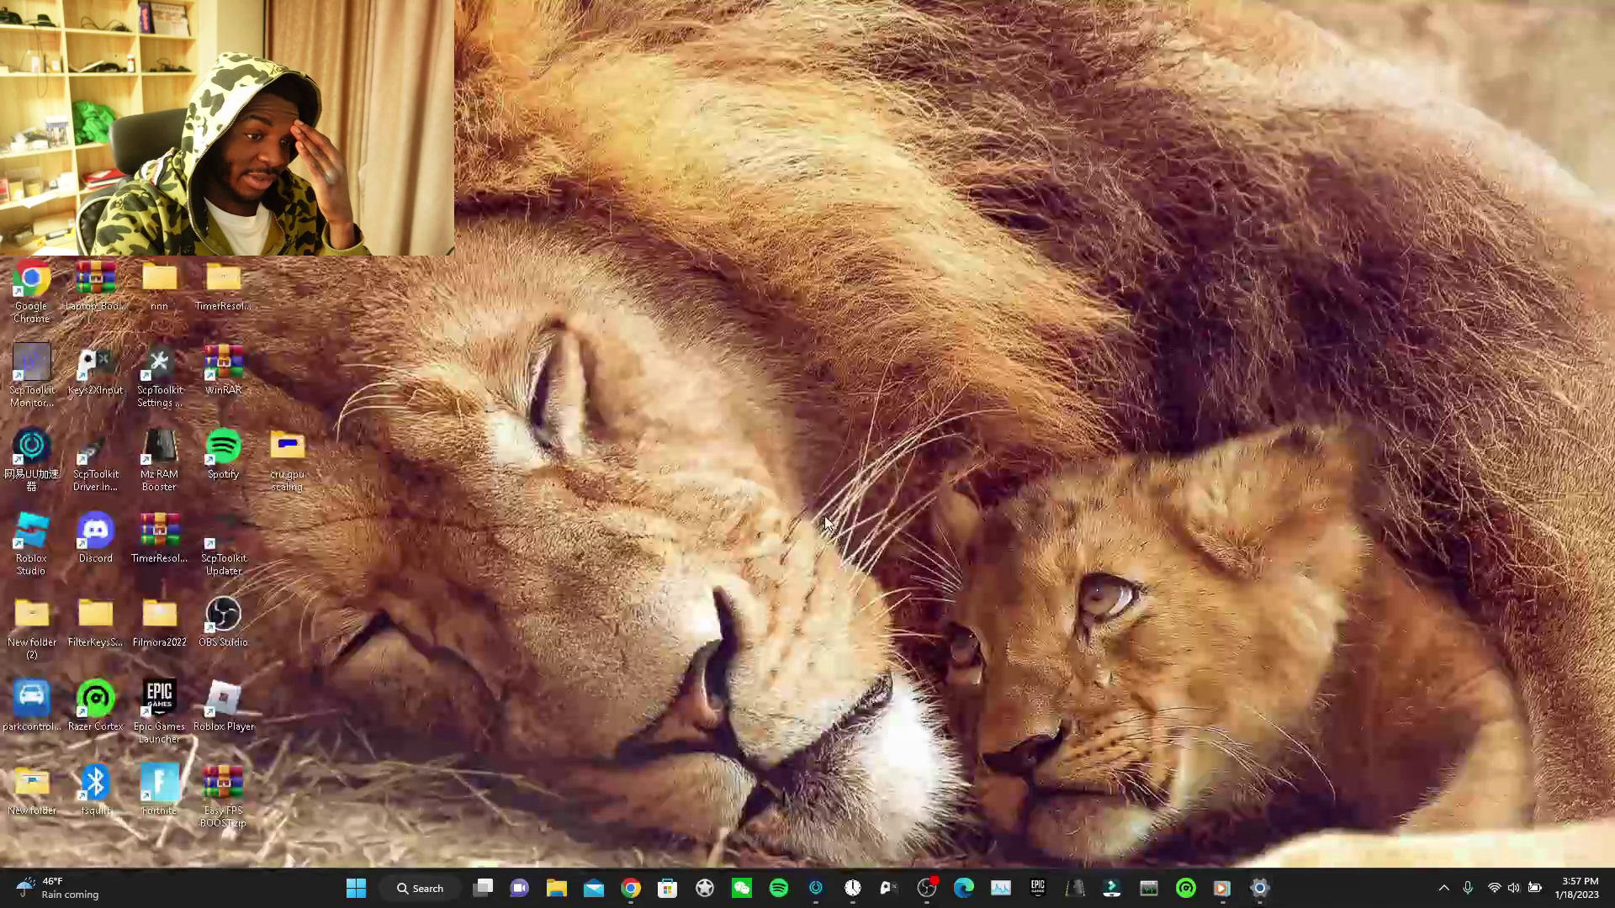
pyautogui.click(629, 890)
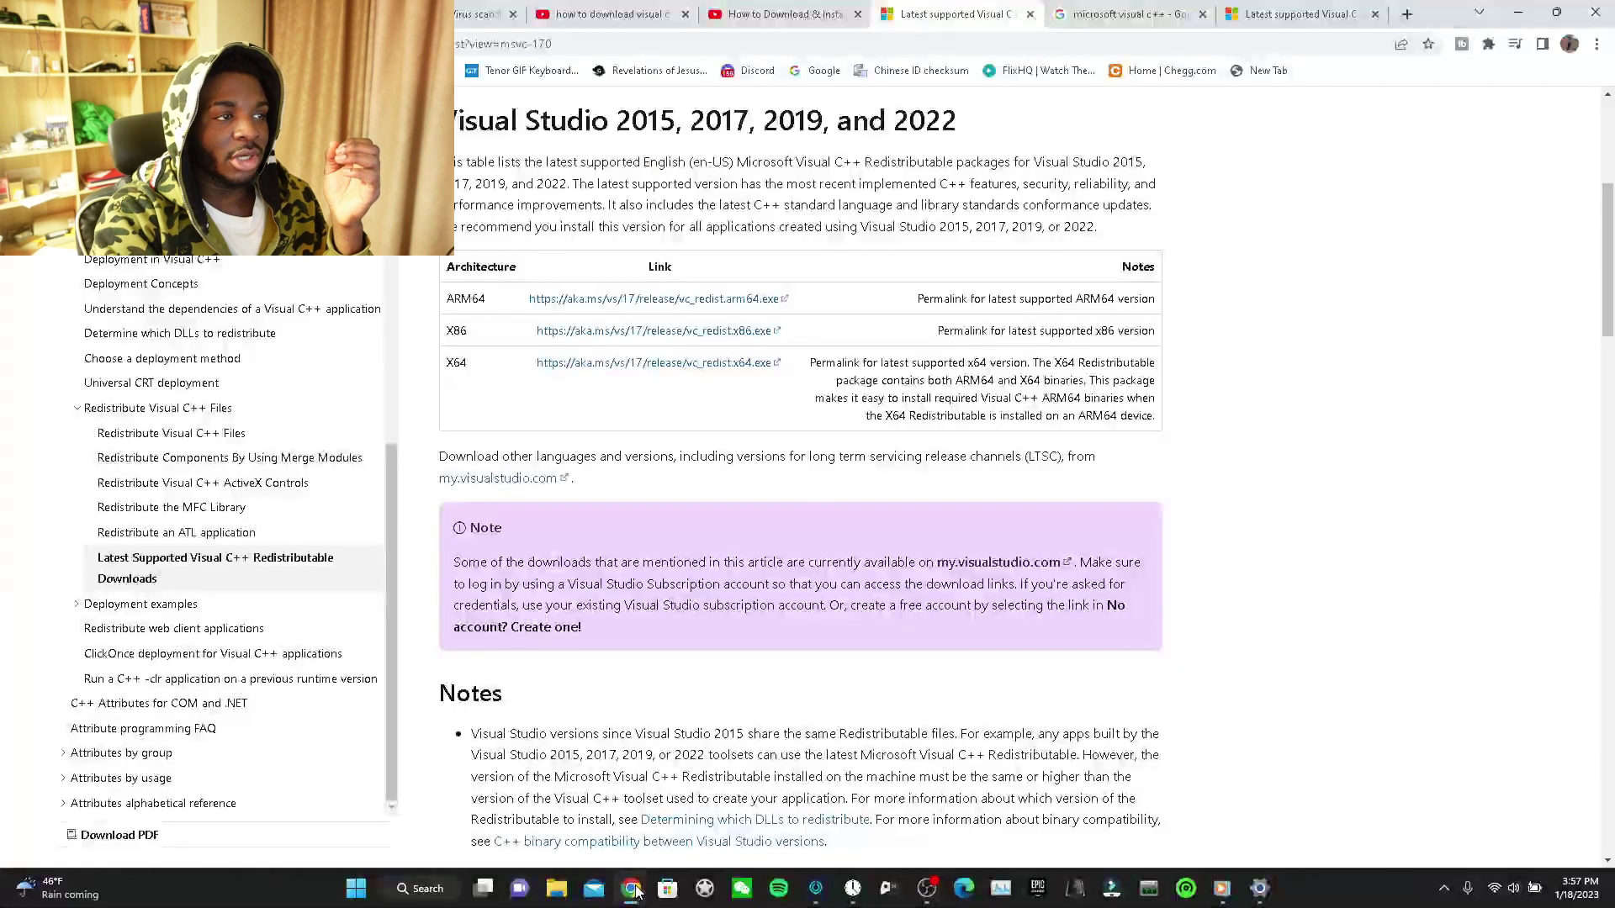
pyautogui.click(1596, 44)
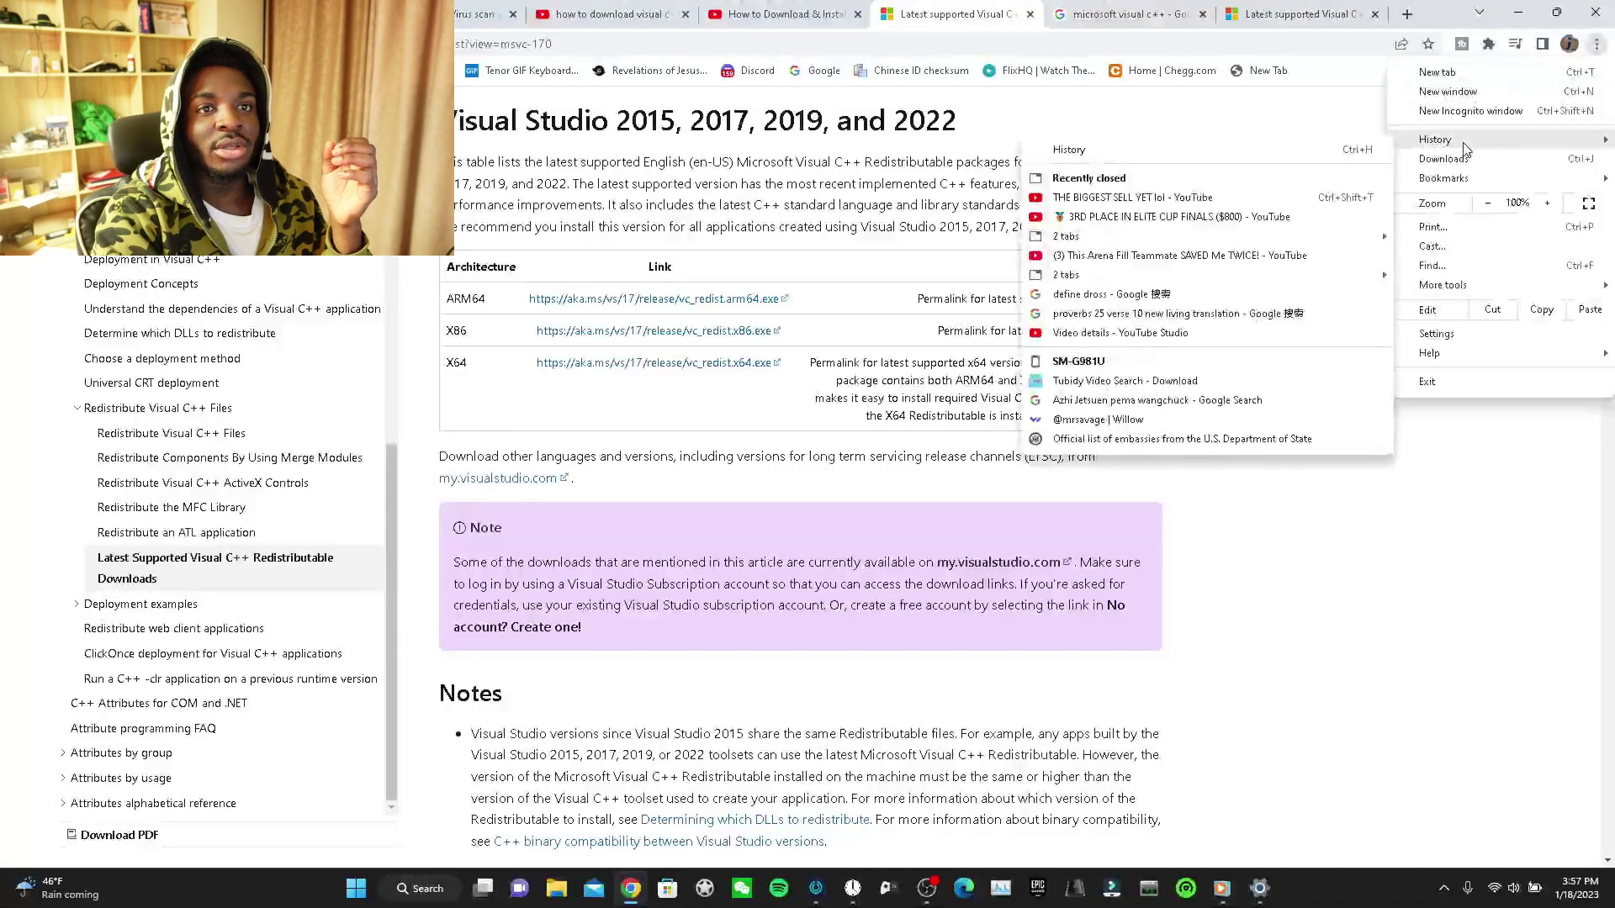
pyautogui.click(1441, 160)
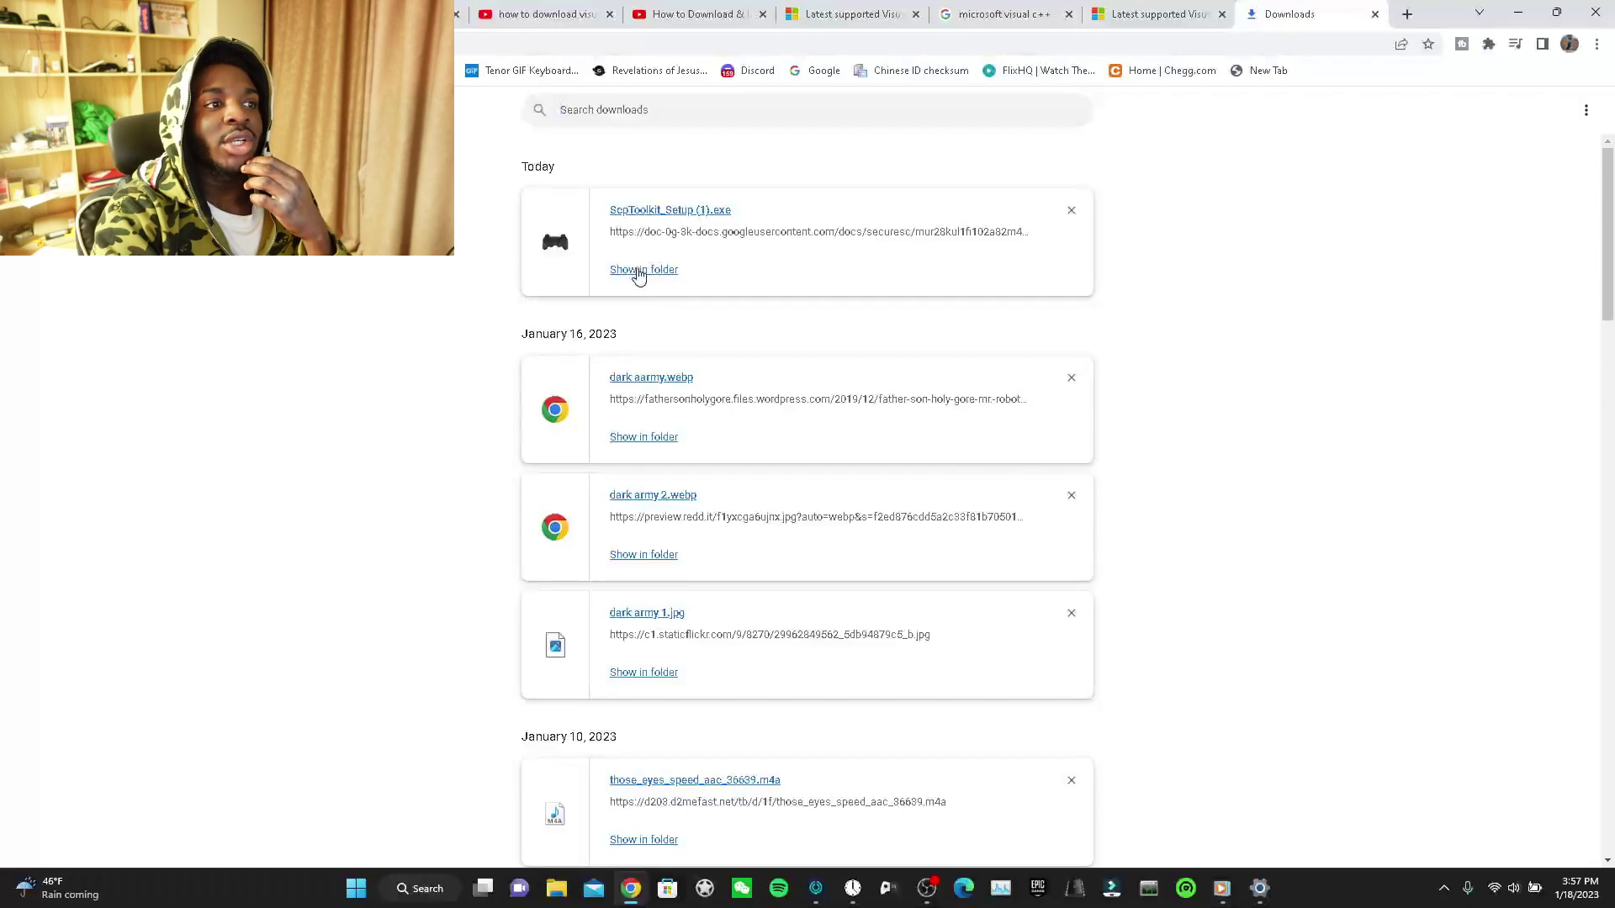
pyautogui.click(658, 212)
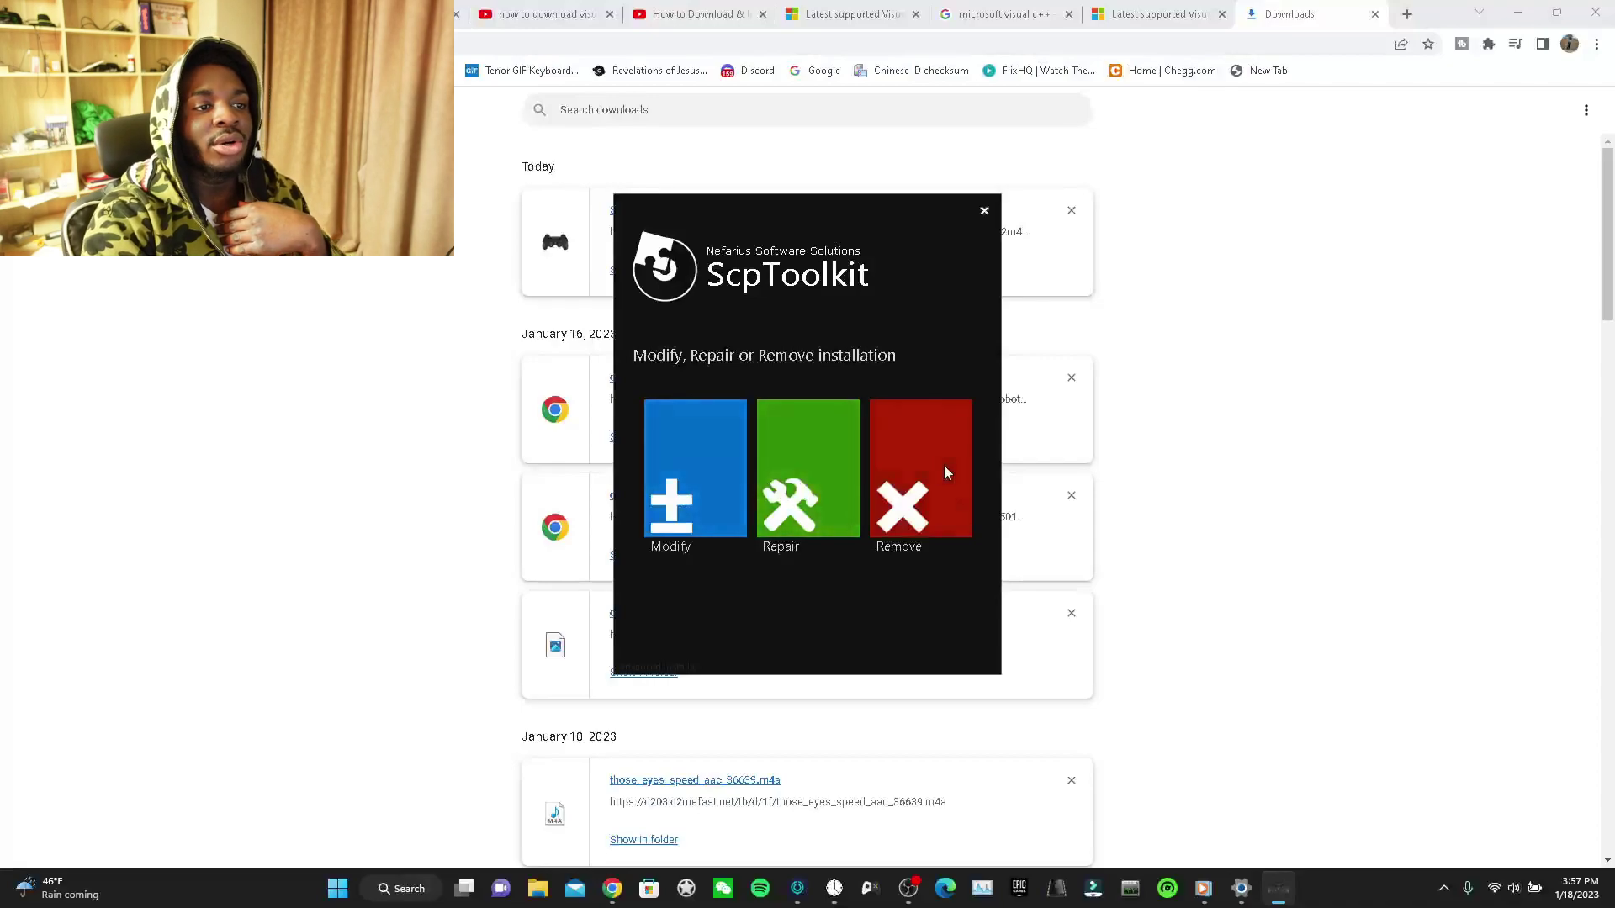
# Remove the existing ScpToolkit installation and finish the uninstaller
pyautogui.click(921, 465)
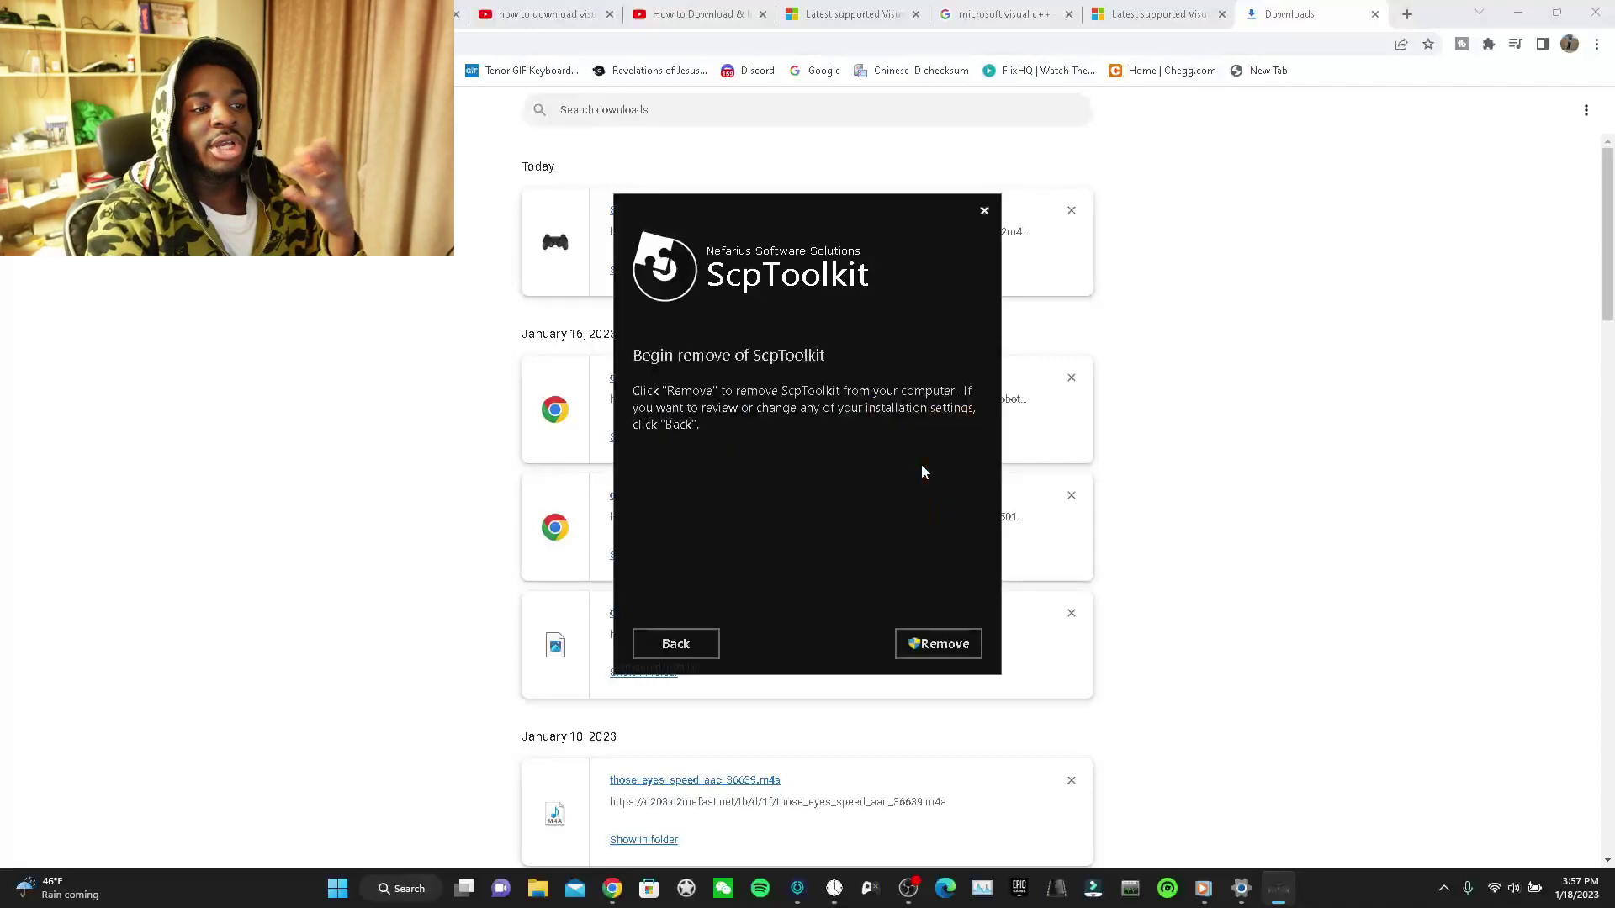
pyautogui.click(939, 644)
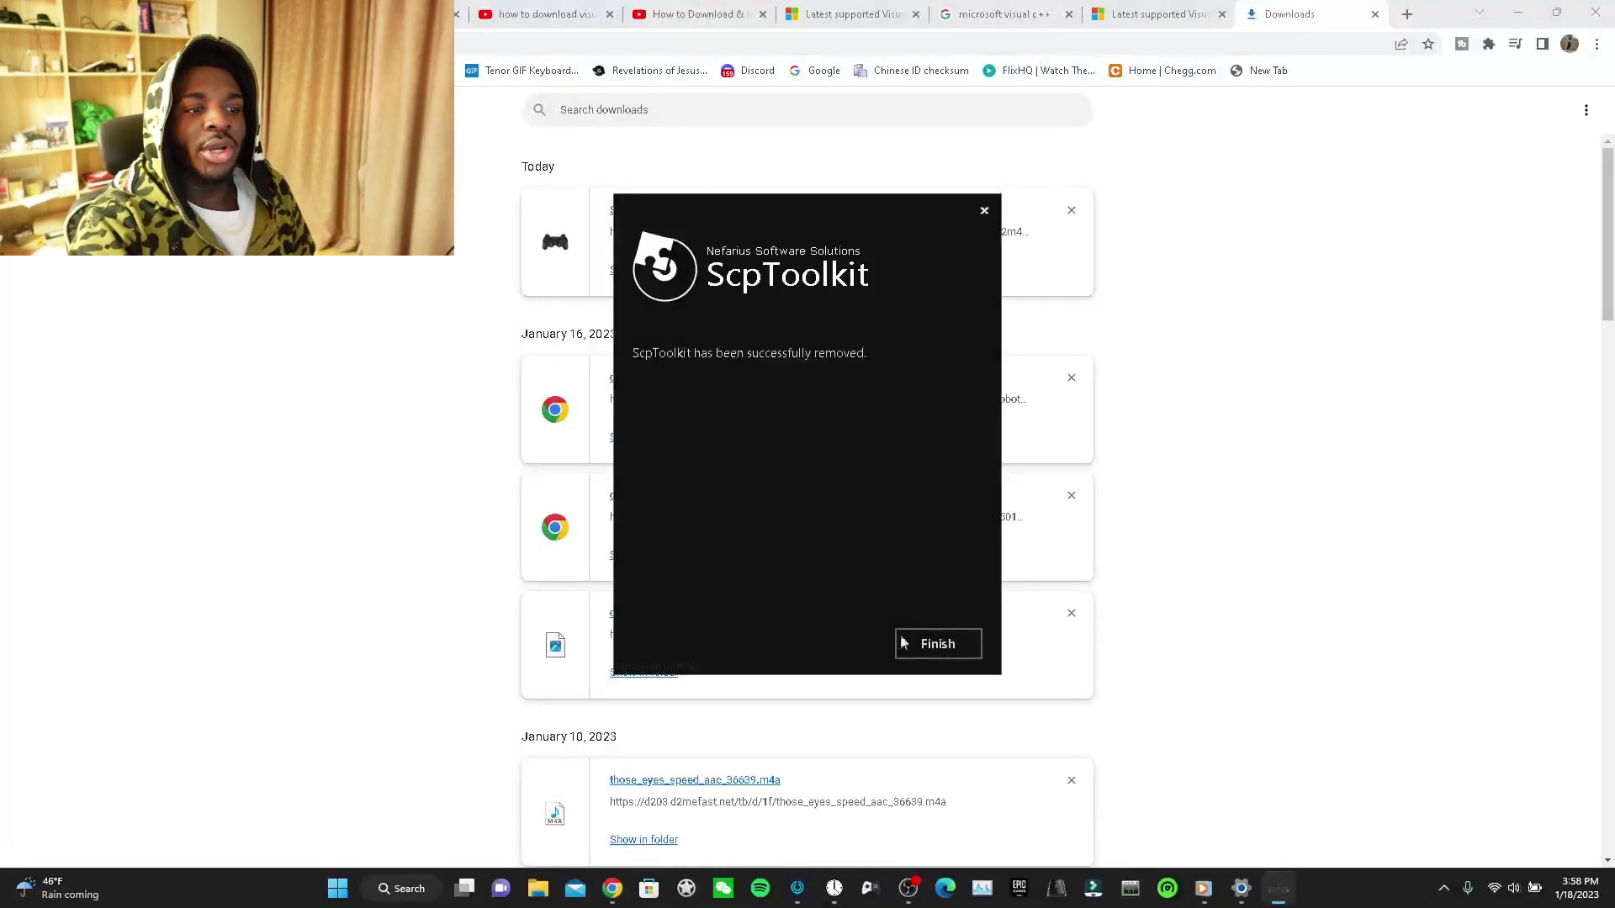
pyautogui.click(937, 644)
# Relaunch setup, keep the default Program Files folder, accept the license and install ScpToolkit
pyautogui.click(673, 211)
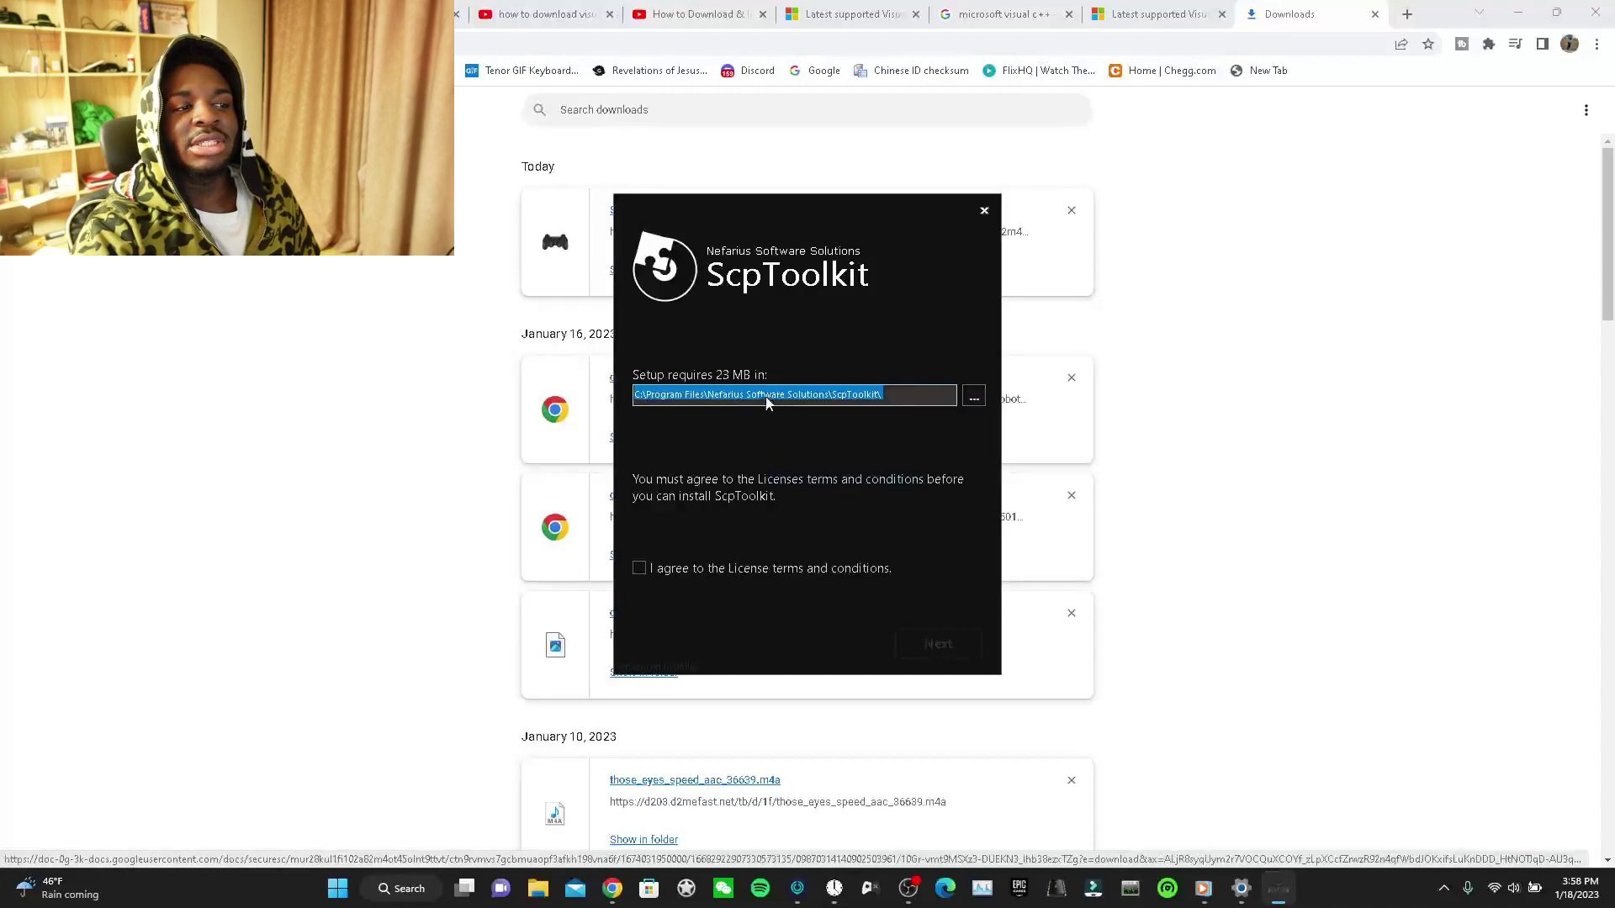
pyautogui.click(973, 397)
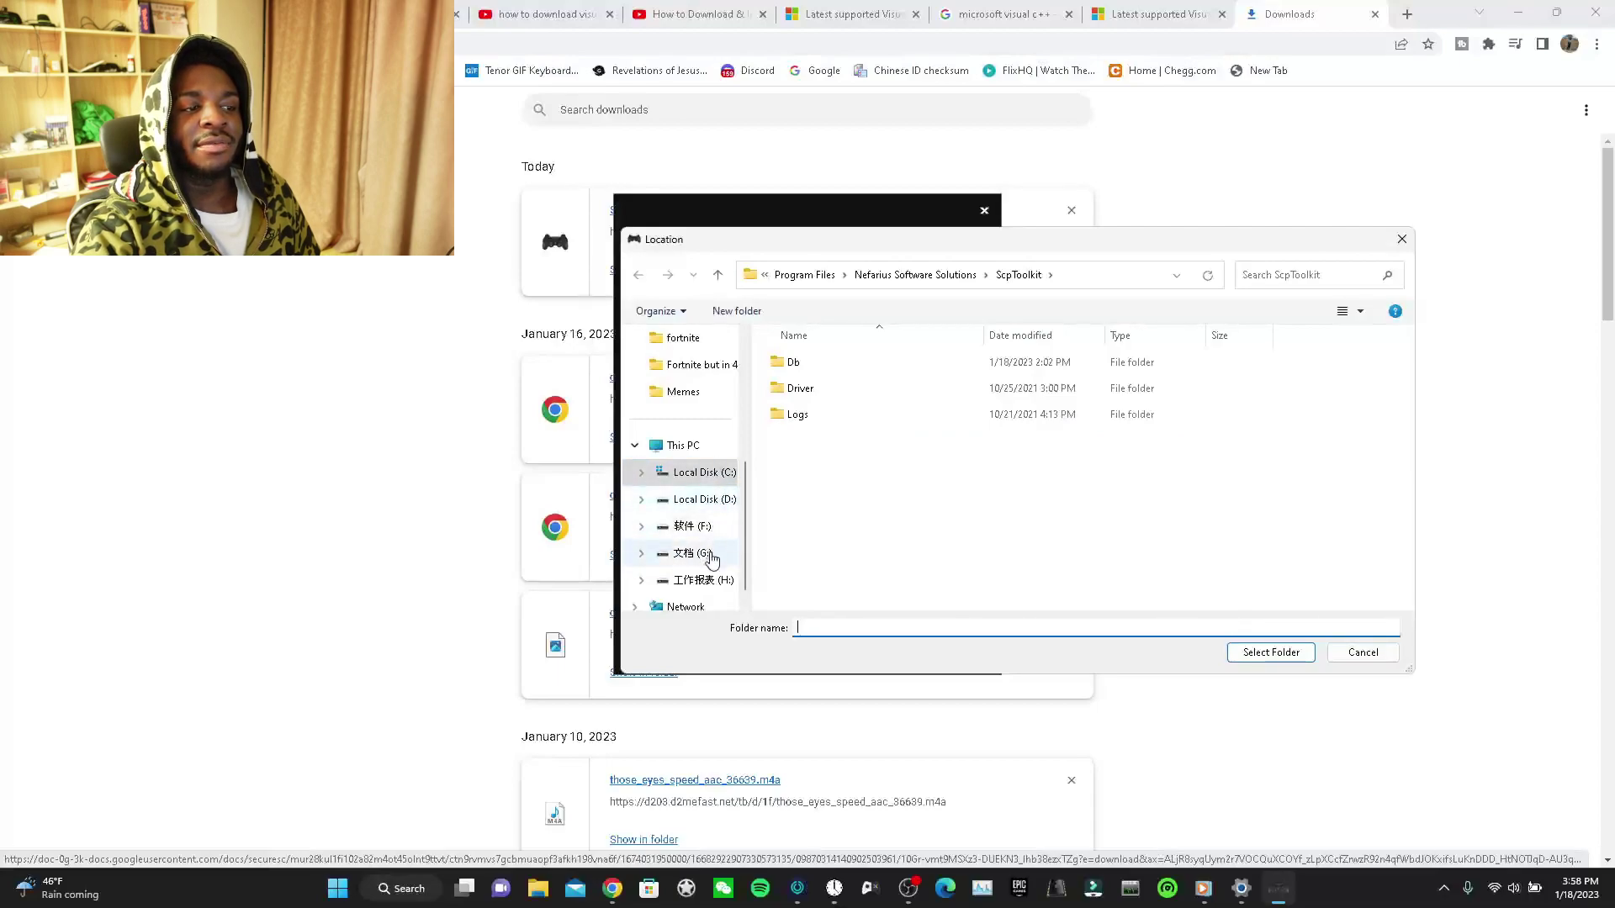
pyautogui.click(1401, 243)
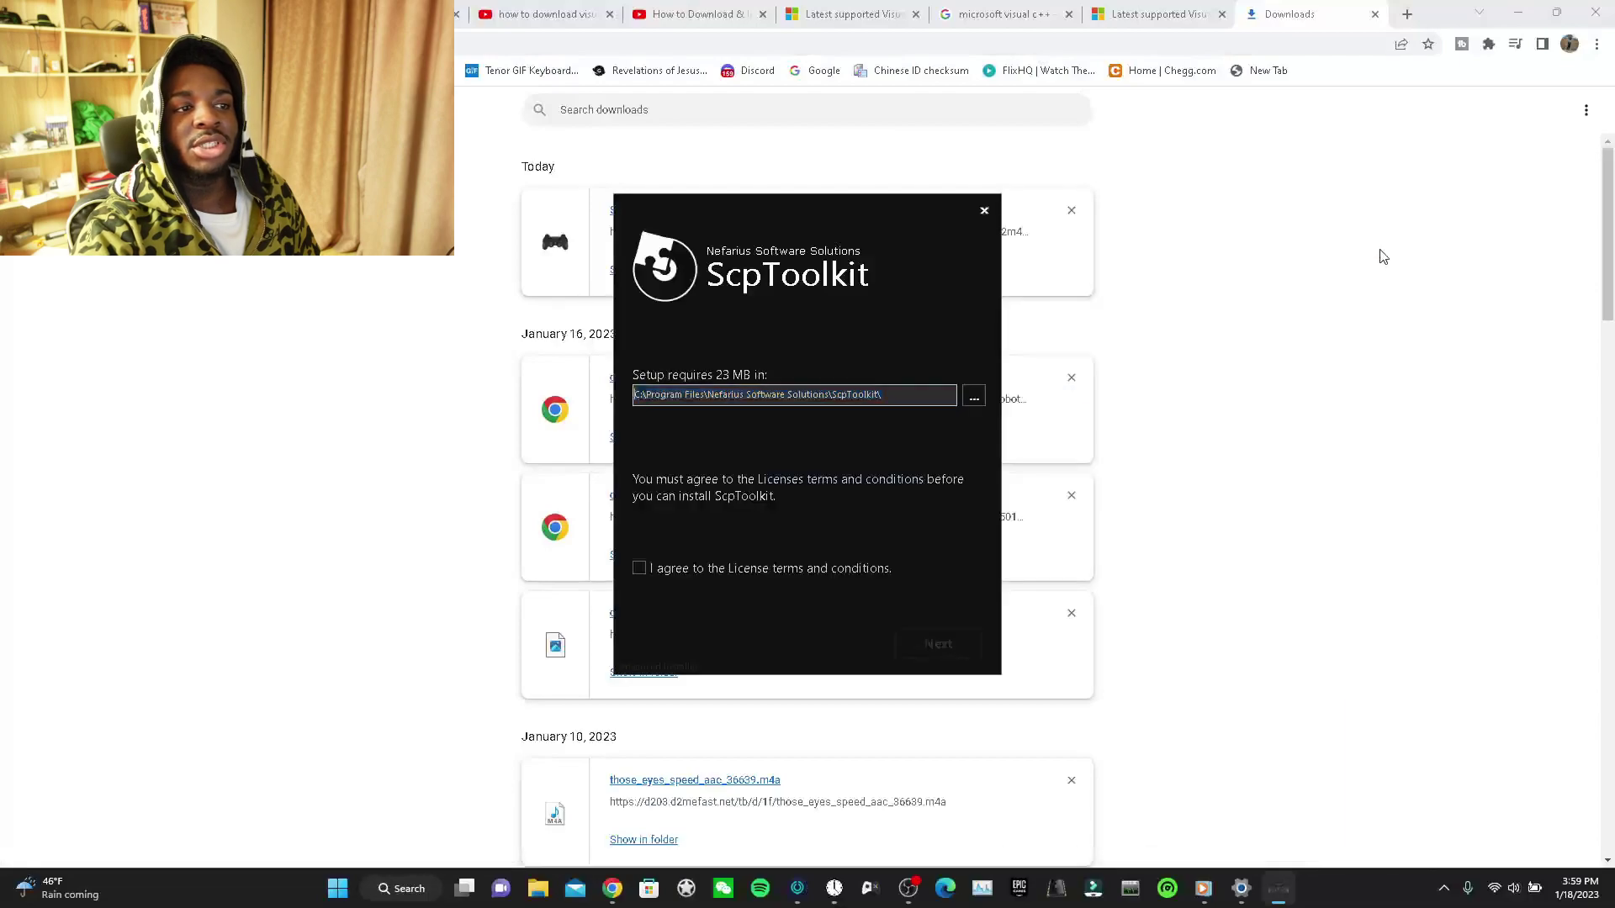
pyautogui.click(640, 568)
pyautogui.click(936, 644)
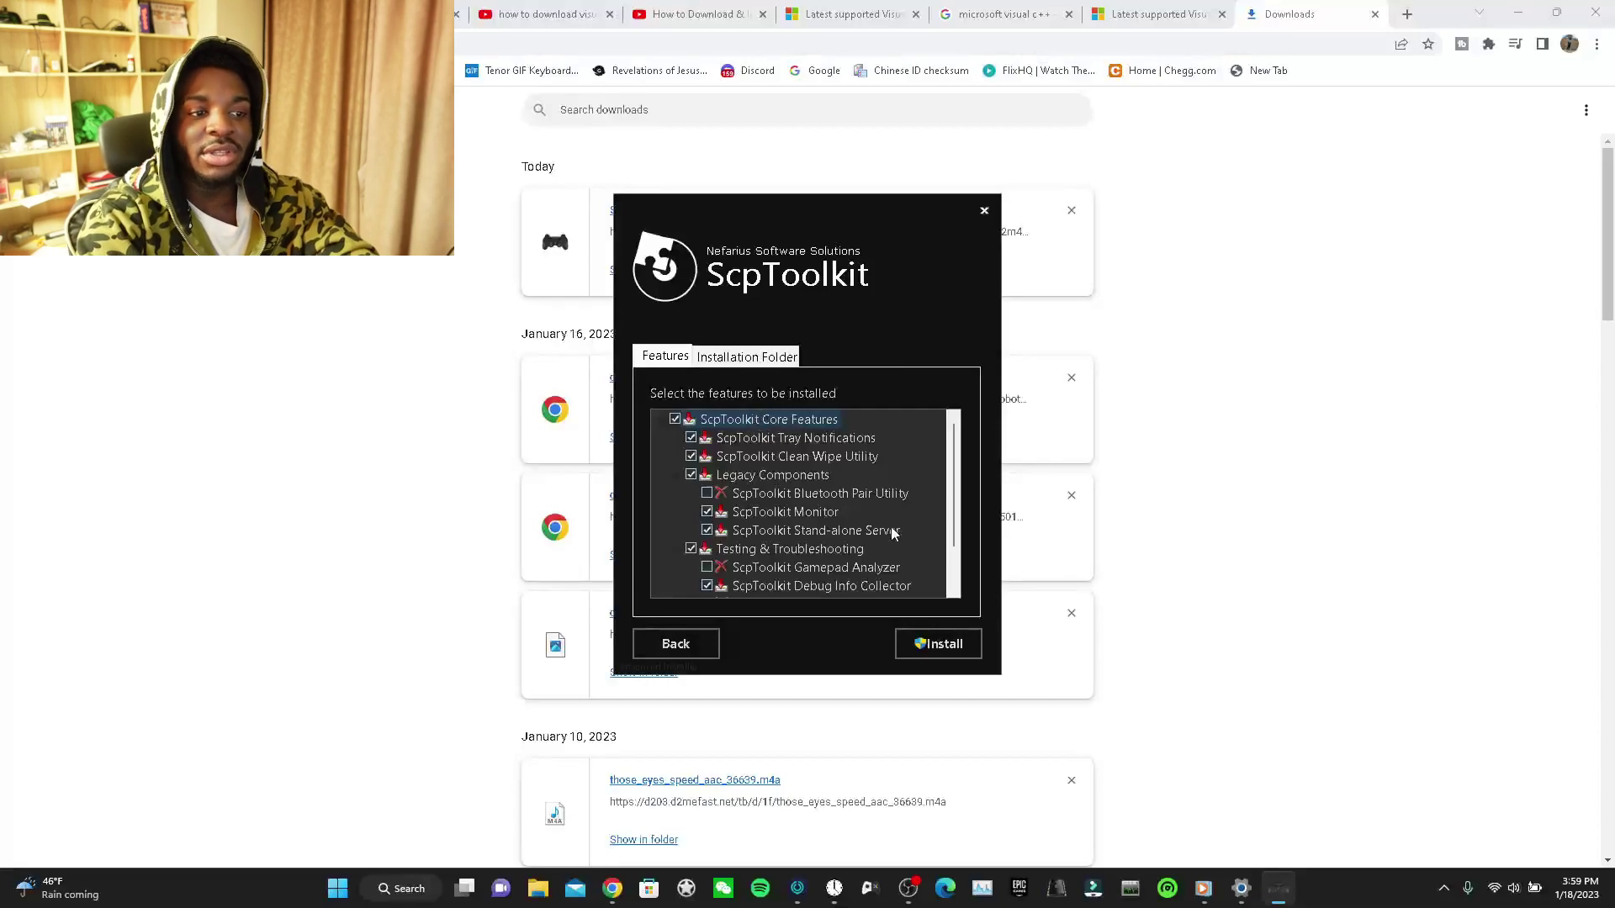
pyautogui.click(937, 644)
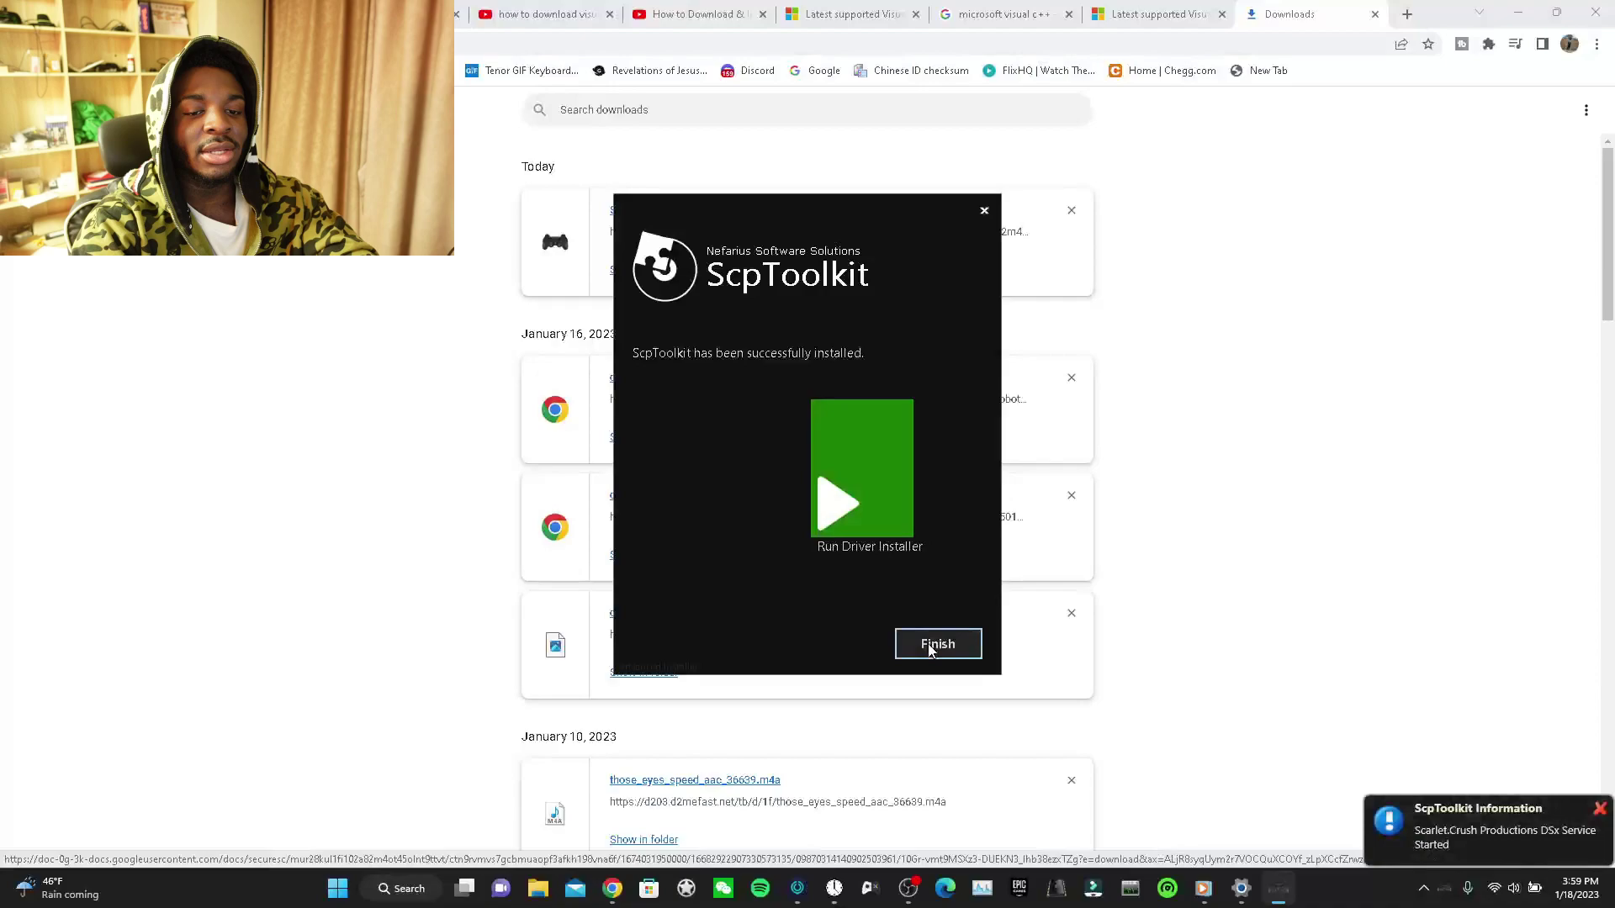
# Finish setup, minimise Chrome and launch the ScpToolkit Driver Installer shortcut
pyautogui.click(927, 651)
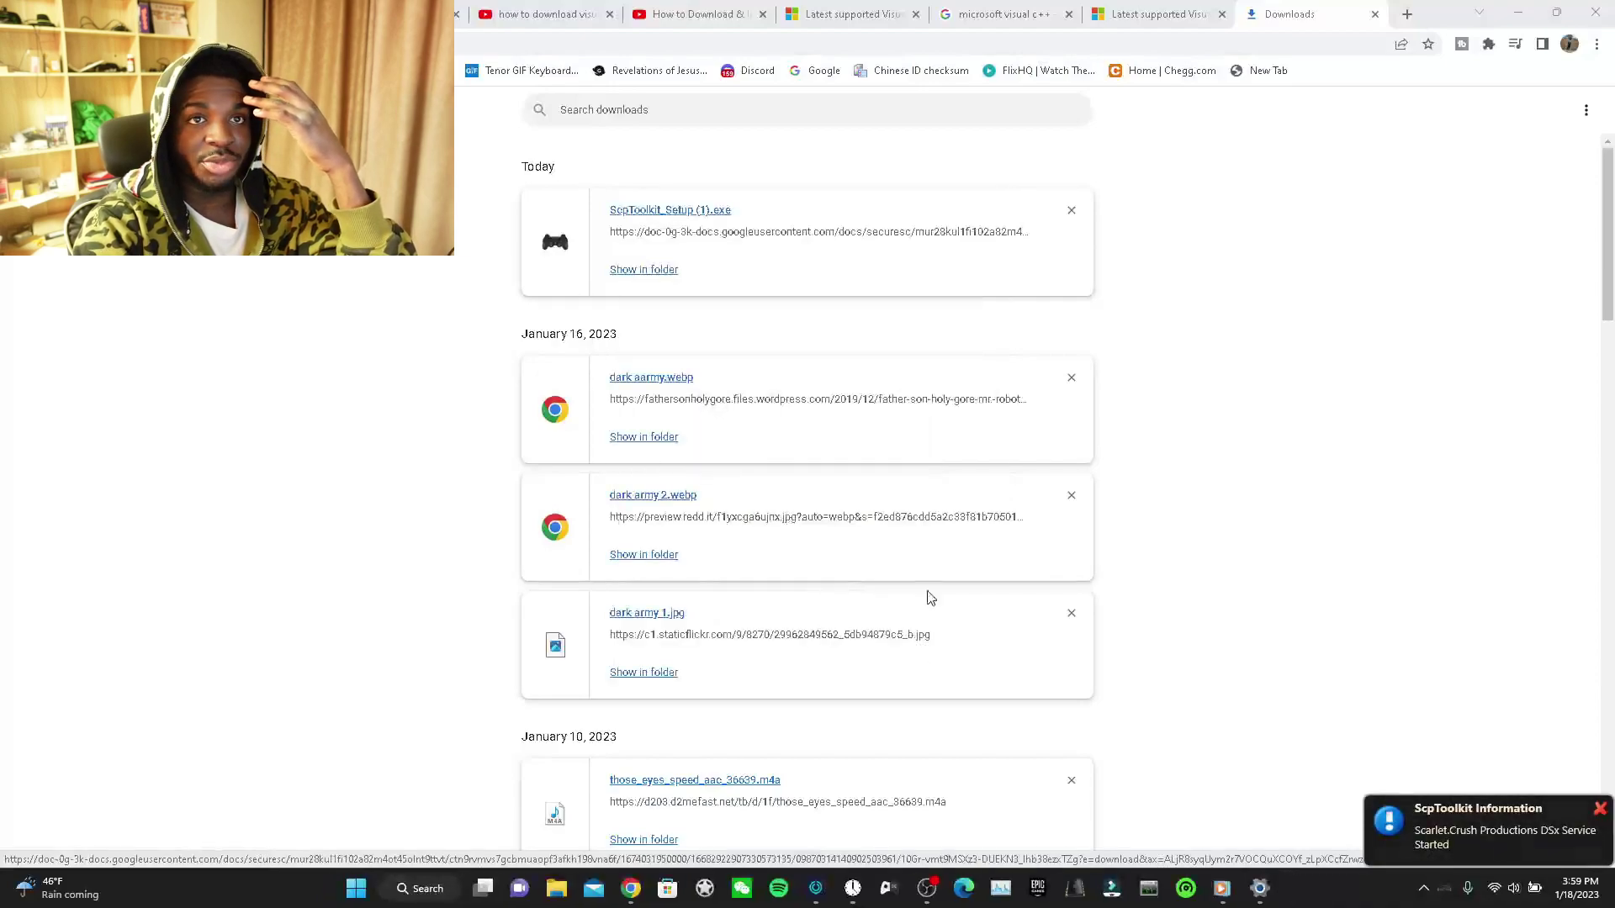
pyautogui.click(1518, 13)
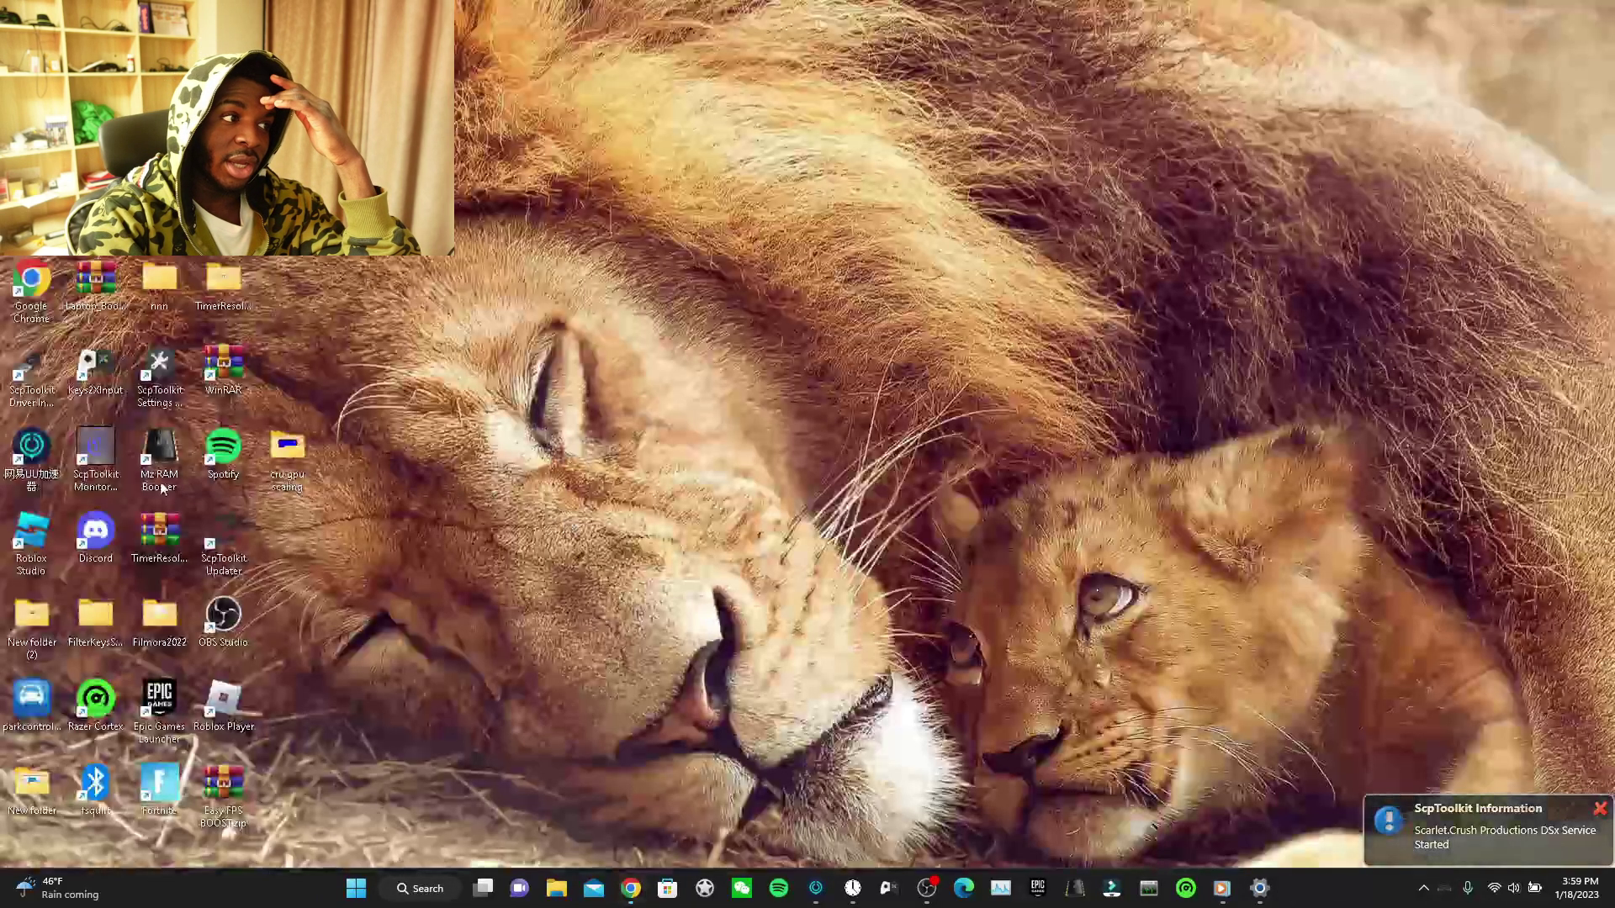
pyautogui.click(21, 387)
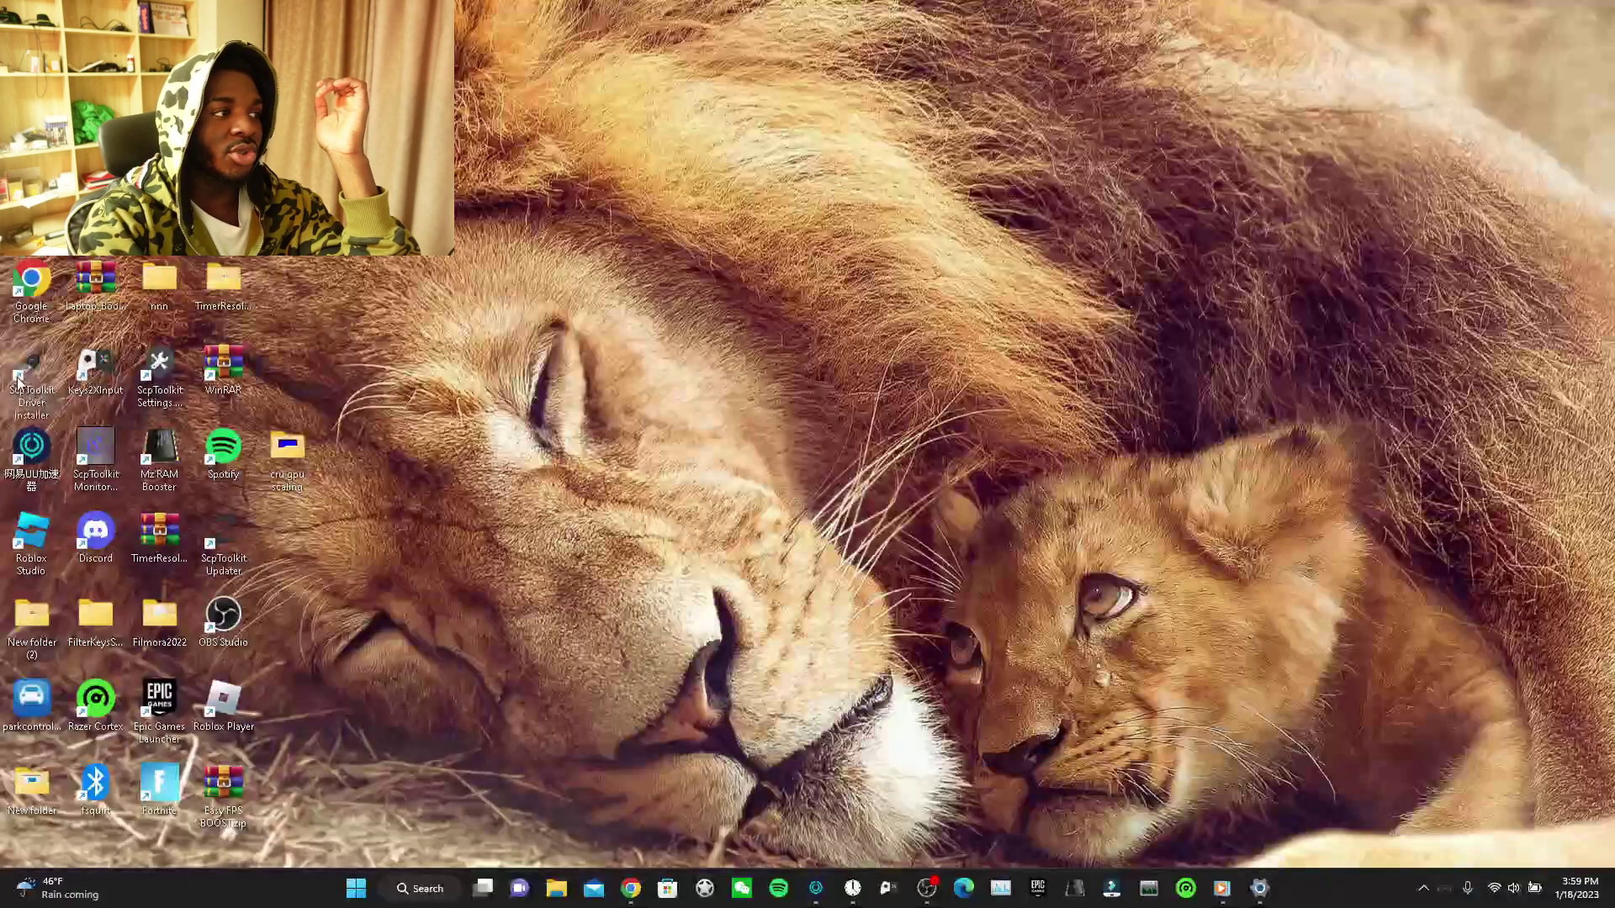
pyautogui.doubleClick(29, 391)
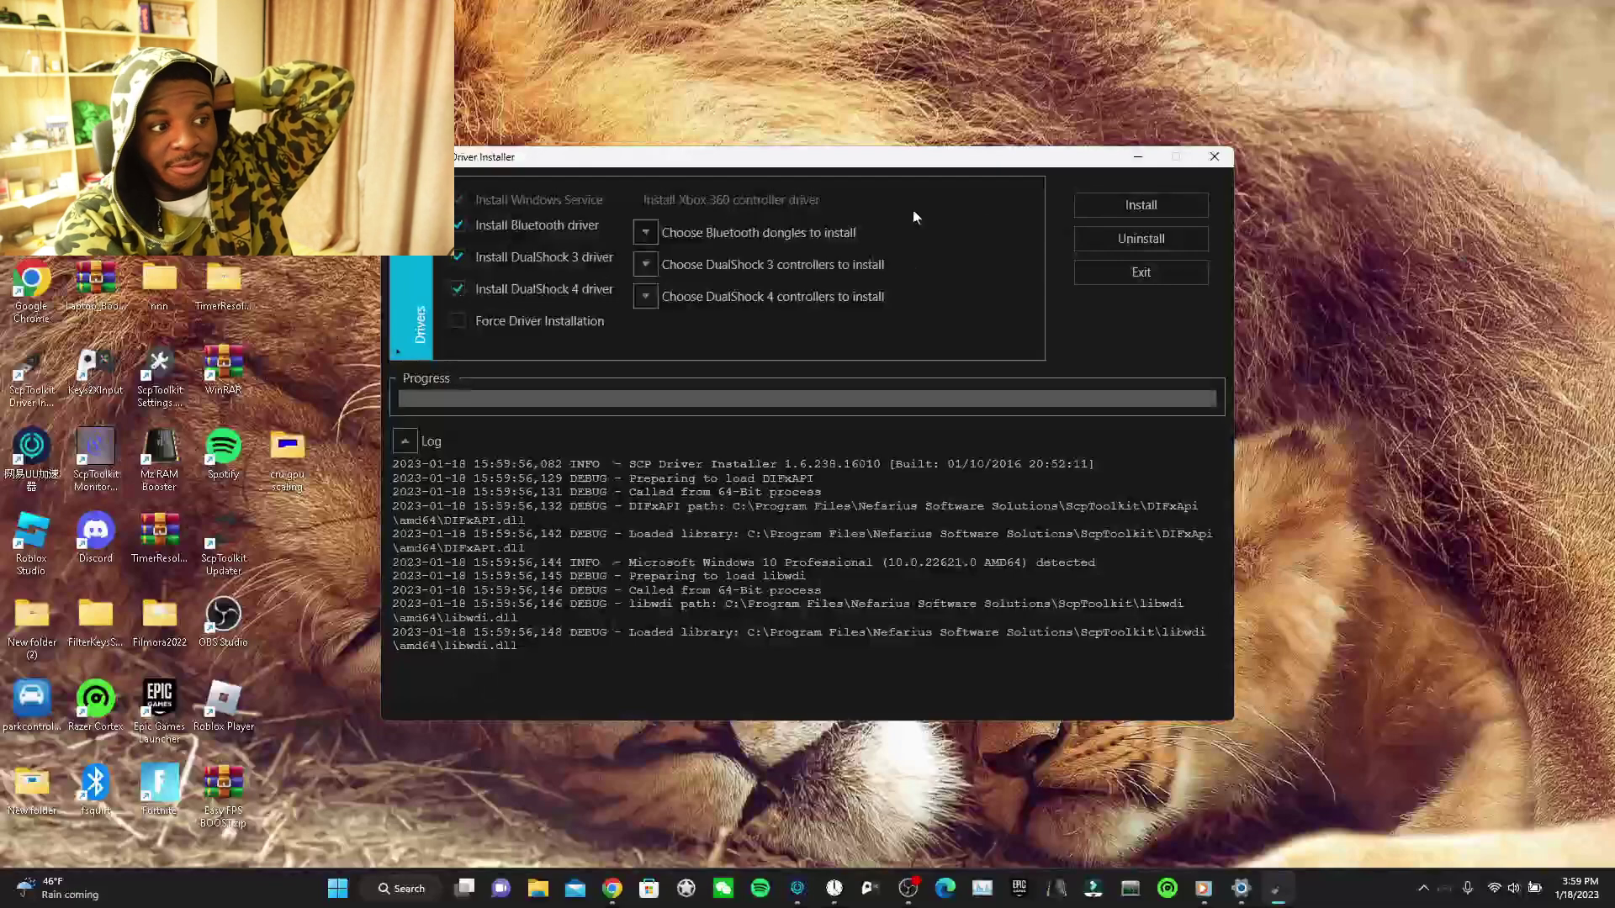
# Untick the Bluetooth and DualShock 3 drivers and expand the DualShock 4 controller list
pyautogui.click(484, 226)
pyautogui.click(503, 258)
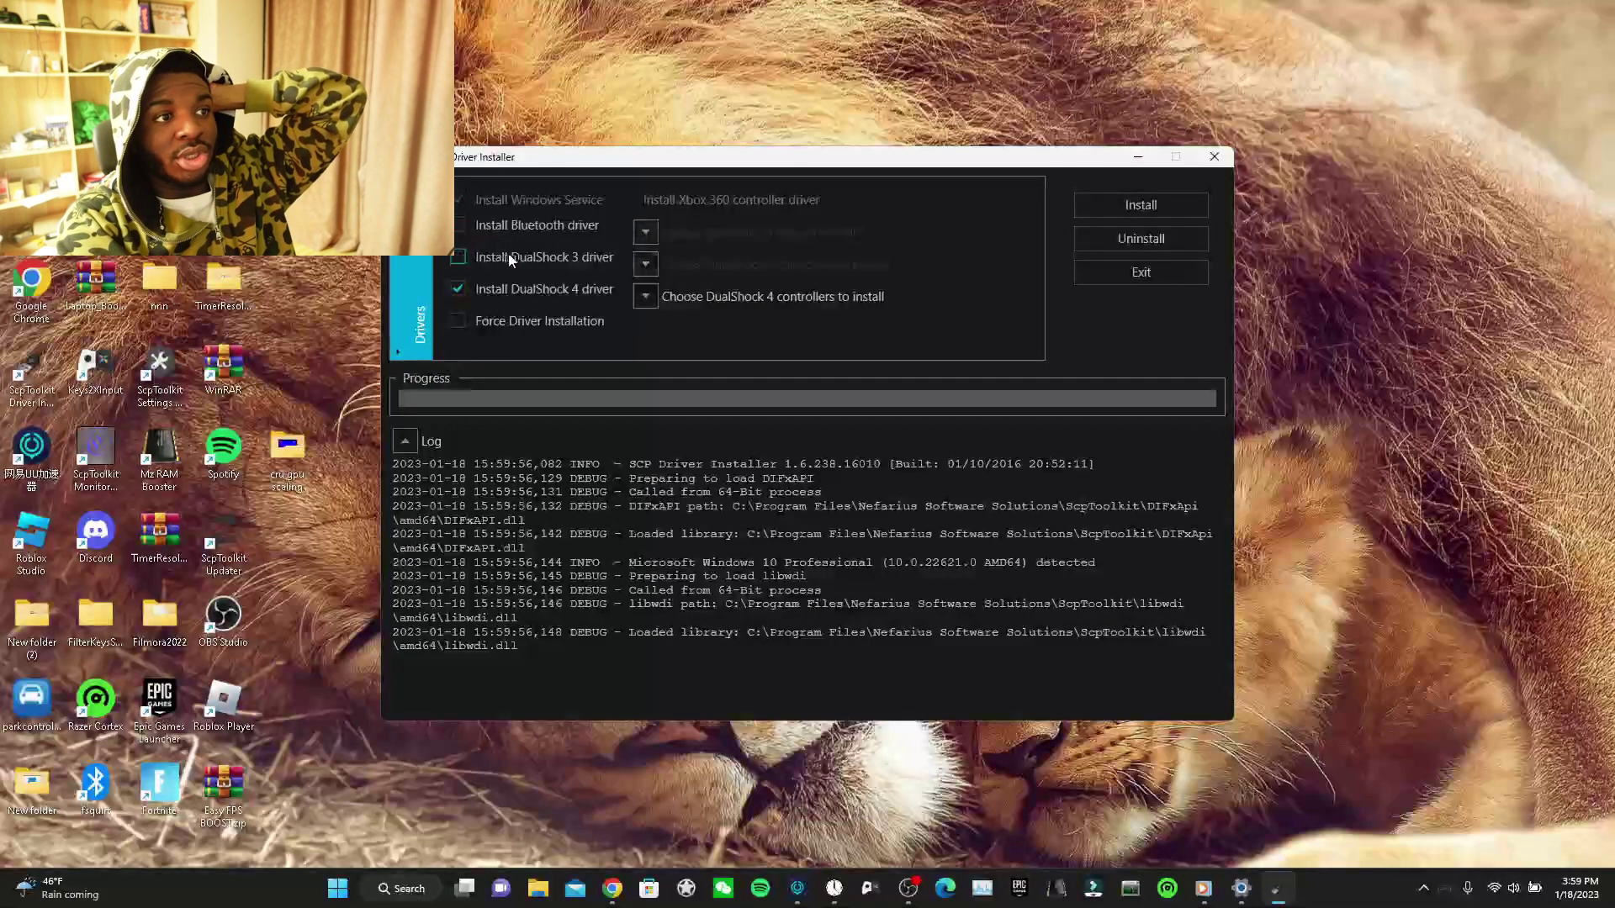
pyautogui.click(675, 299)
pyautogui.scroll(-3, 689, 353)
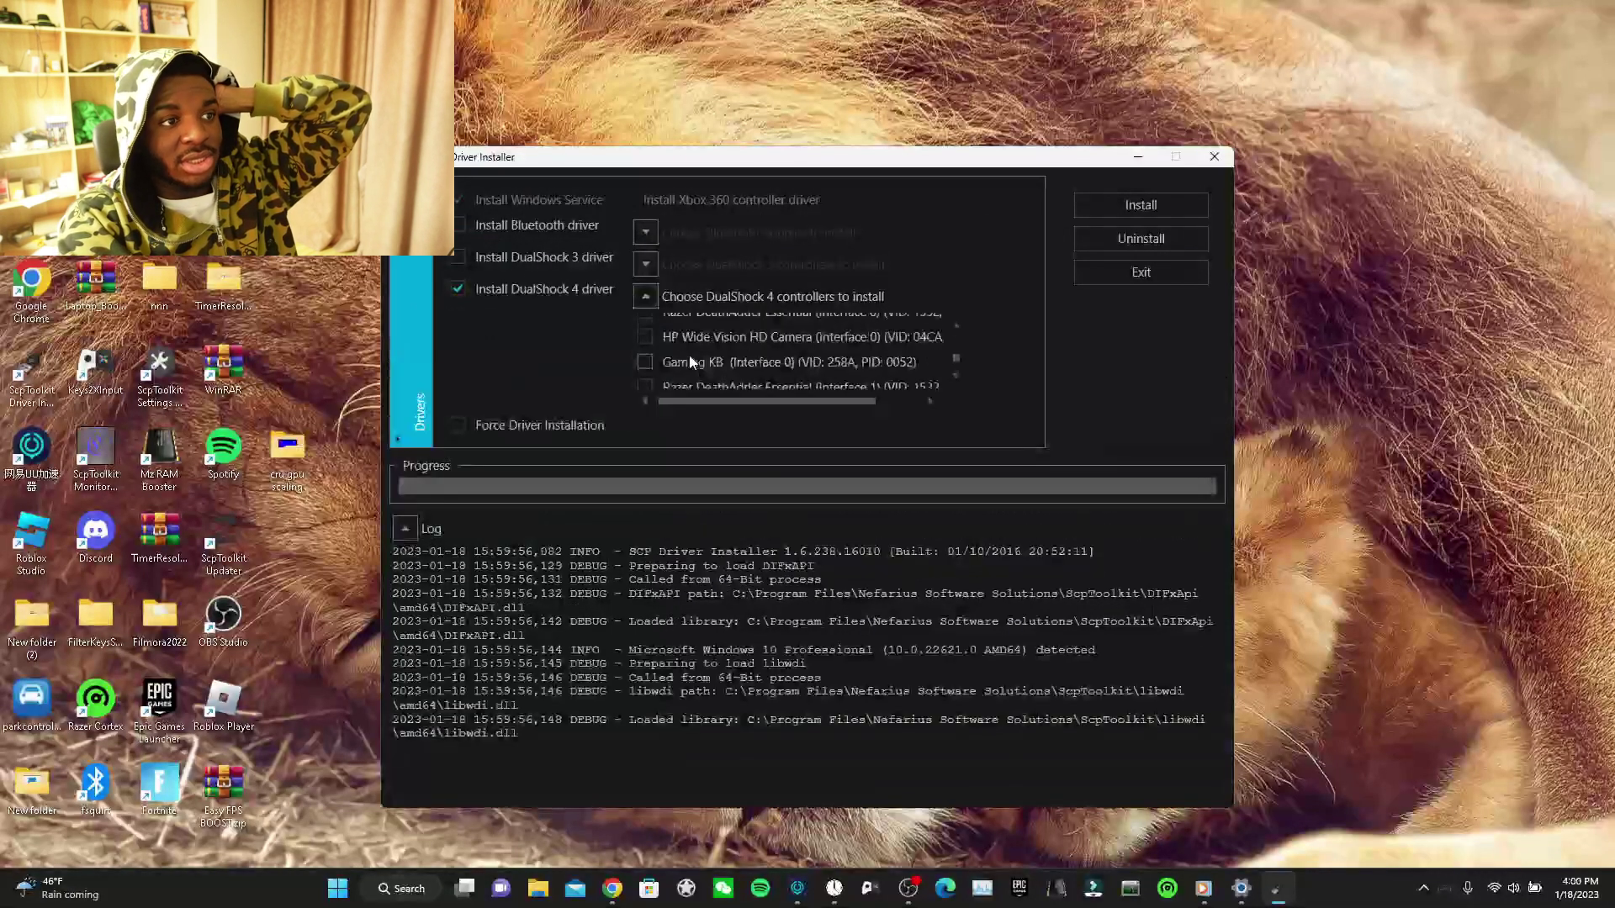
pyautogui.scroll(3, 689, 352)
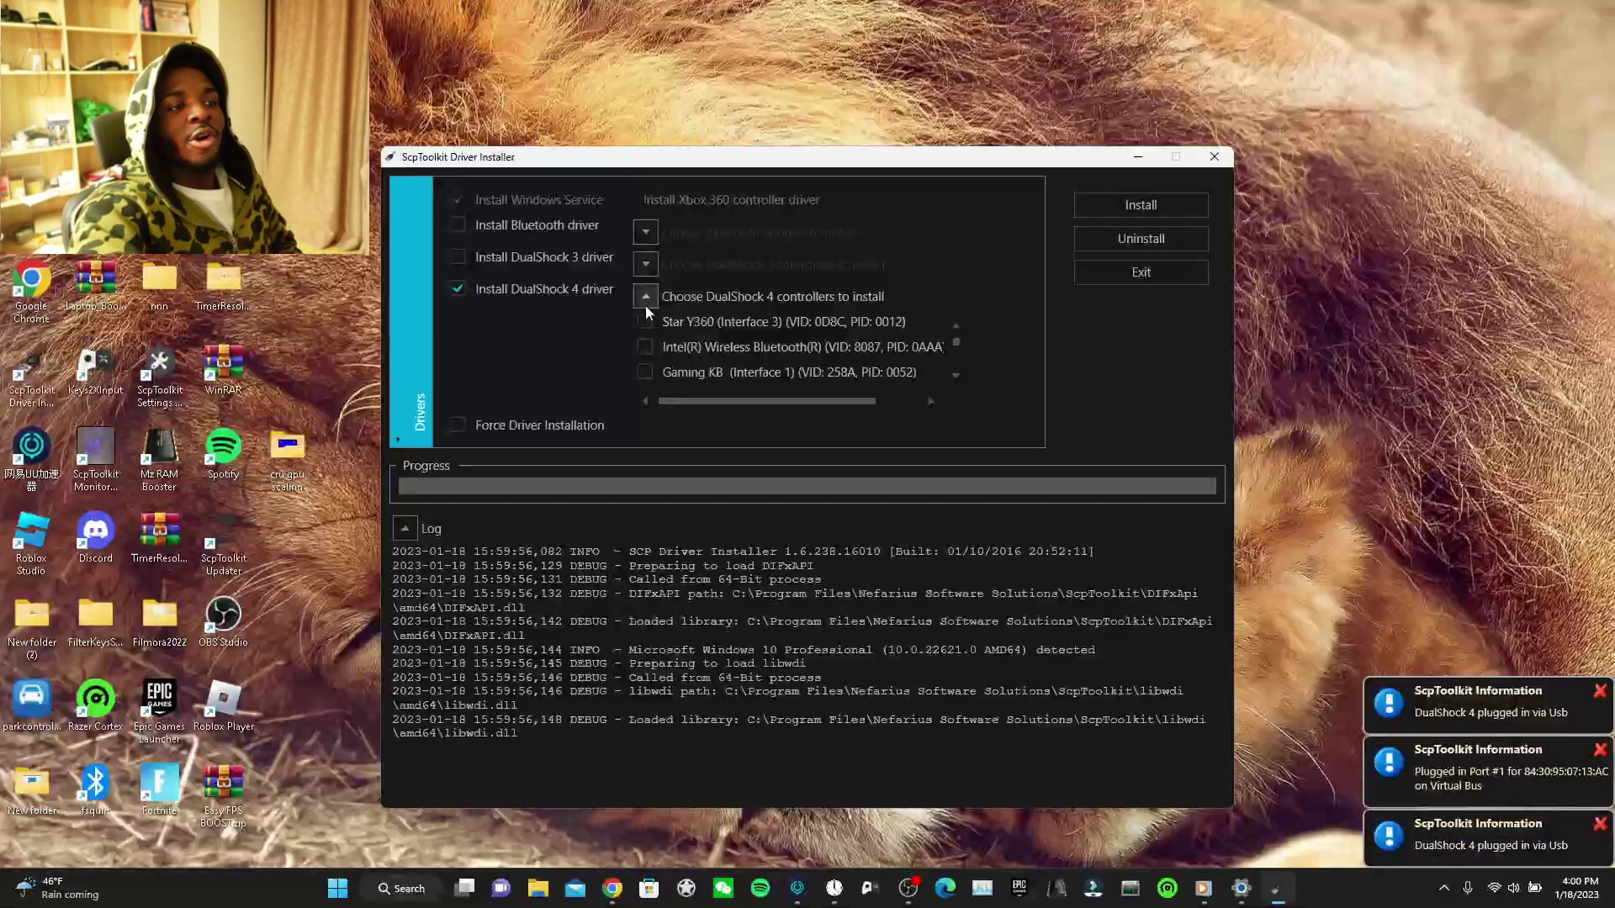
pyautogui.click(645, 298)
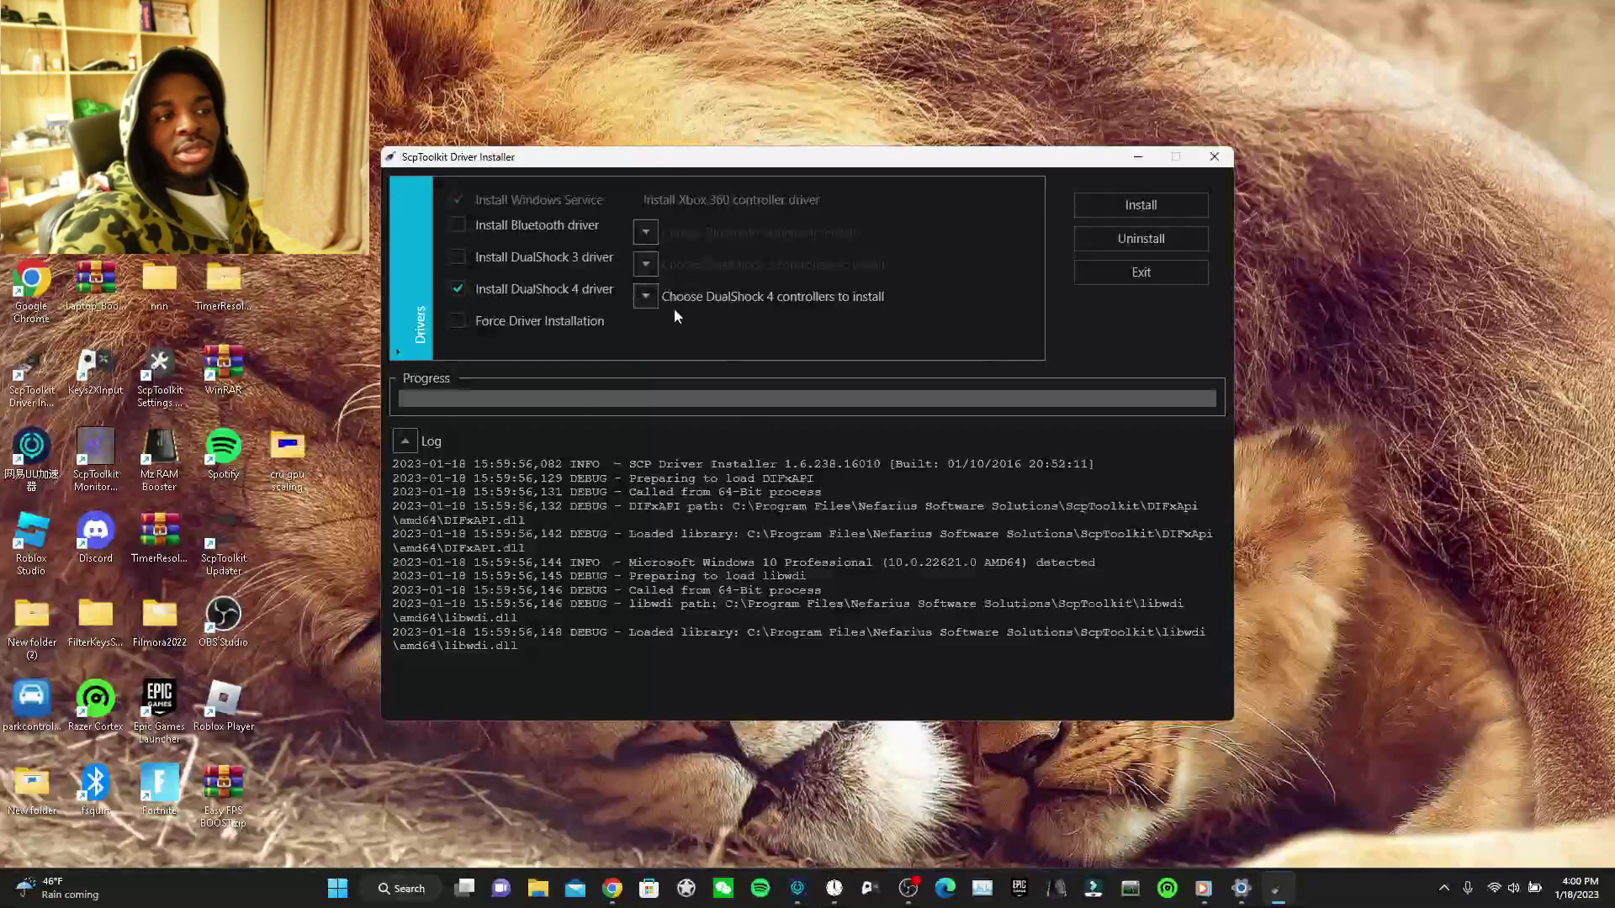
pyautogui.click(646, 297)
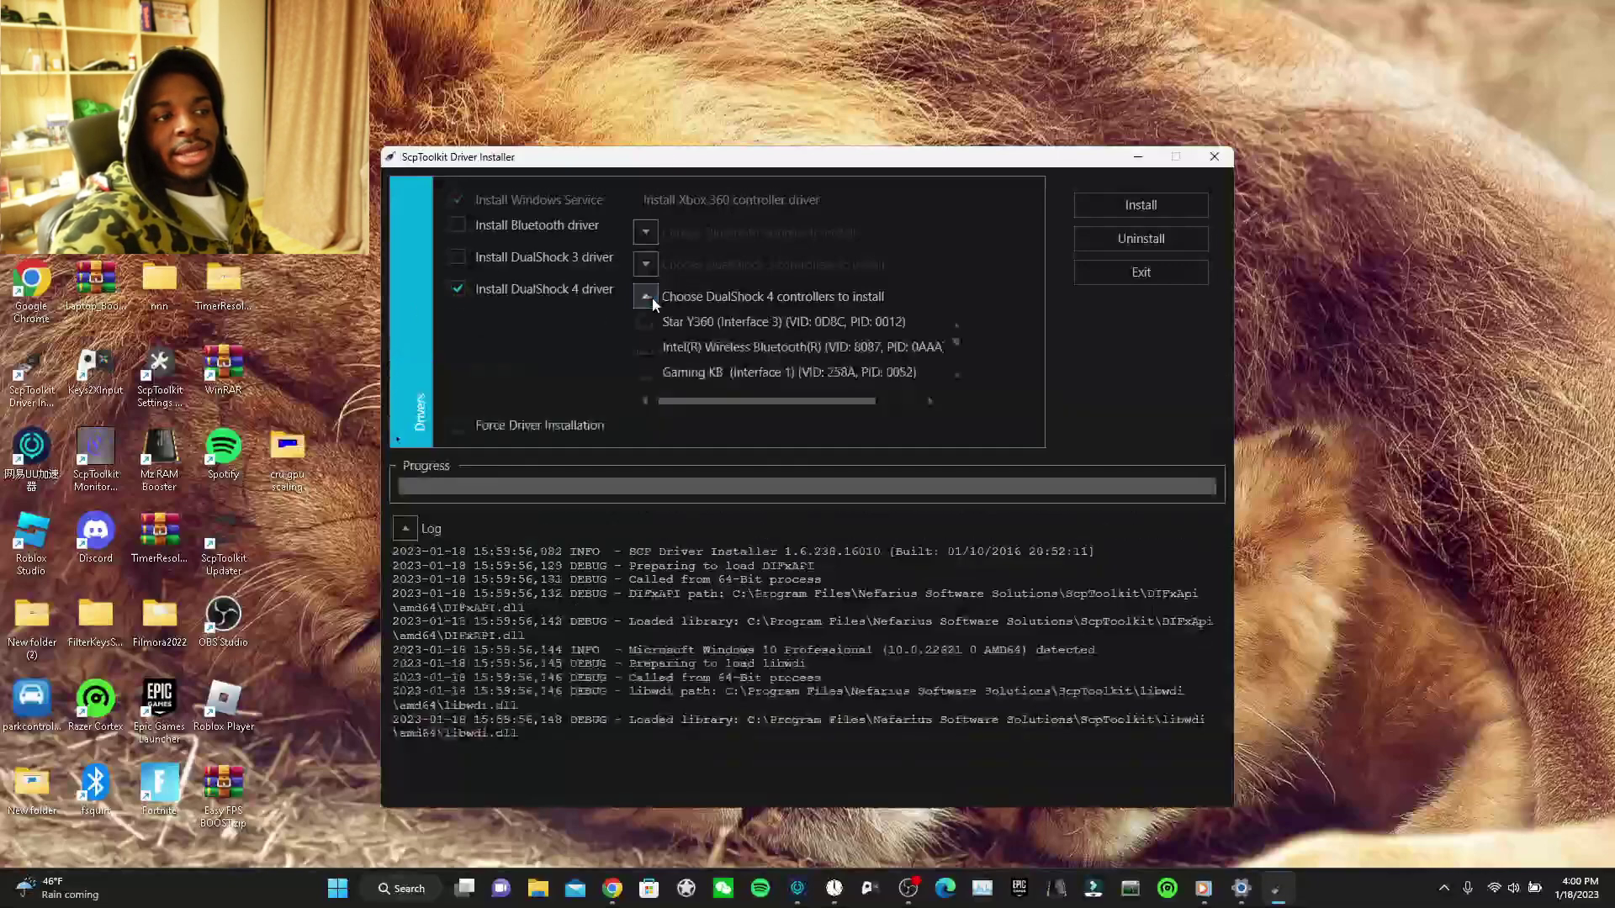
pyautogui.scroll(-3, 726, 329)
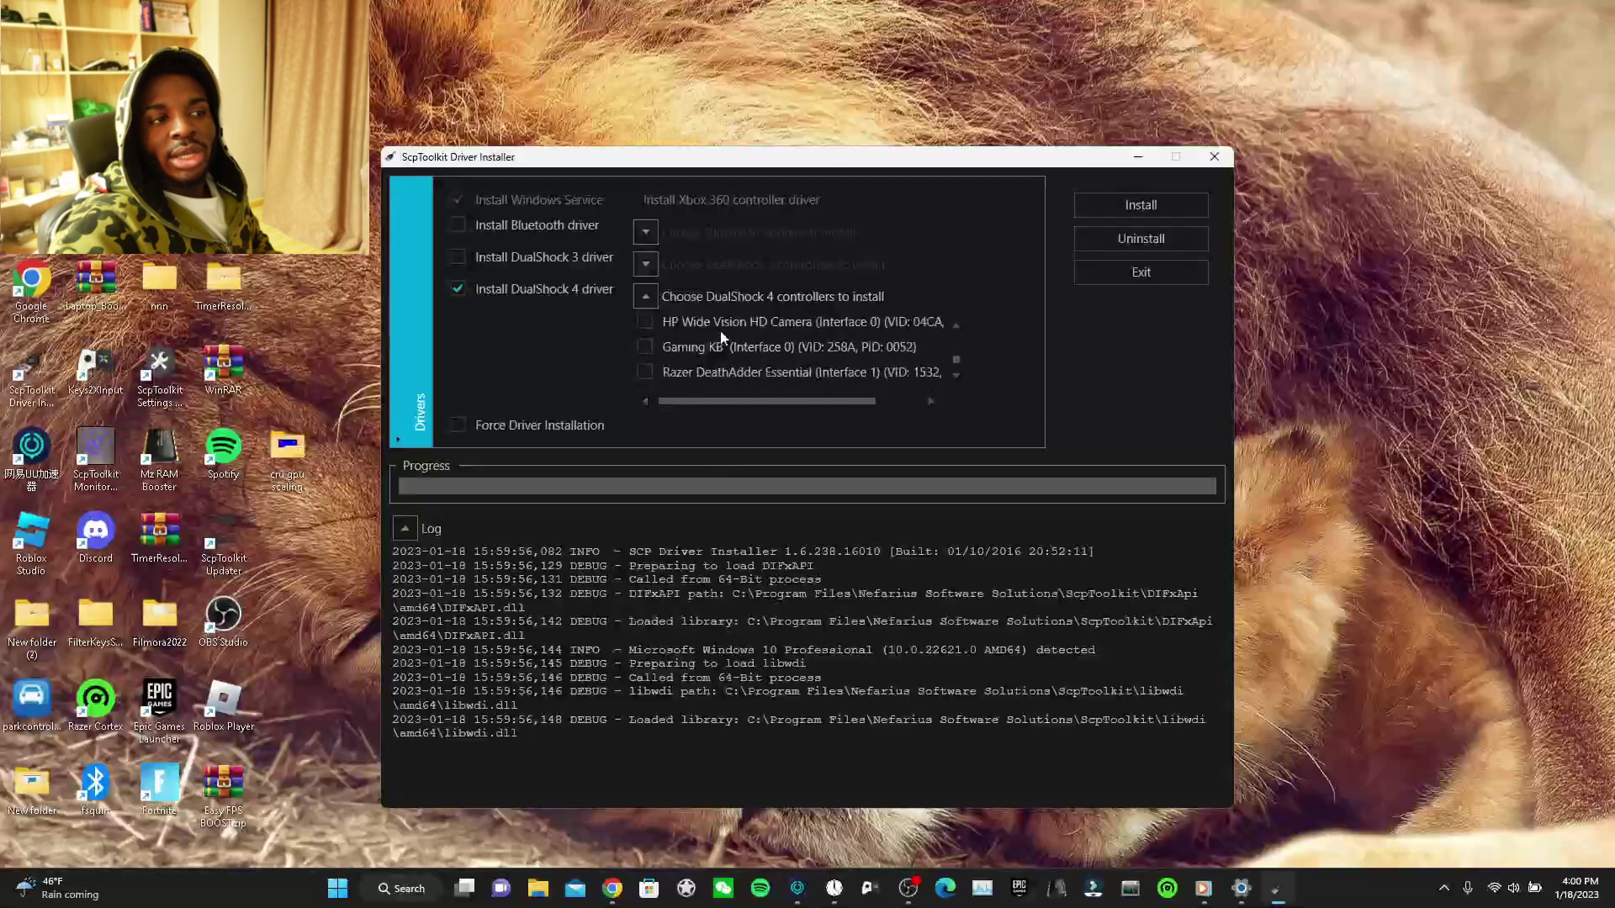
# Close the Driver Installer and refresh the desktop
pyautogui.click(1214, 157)
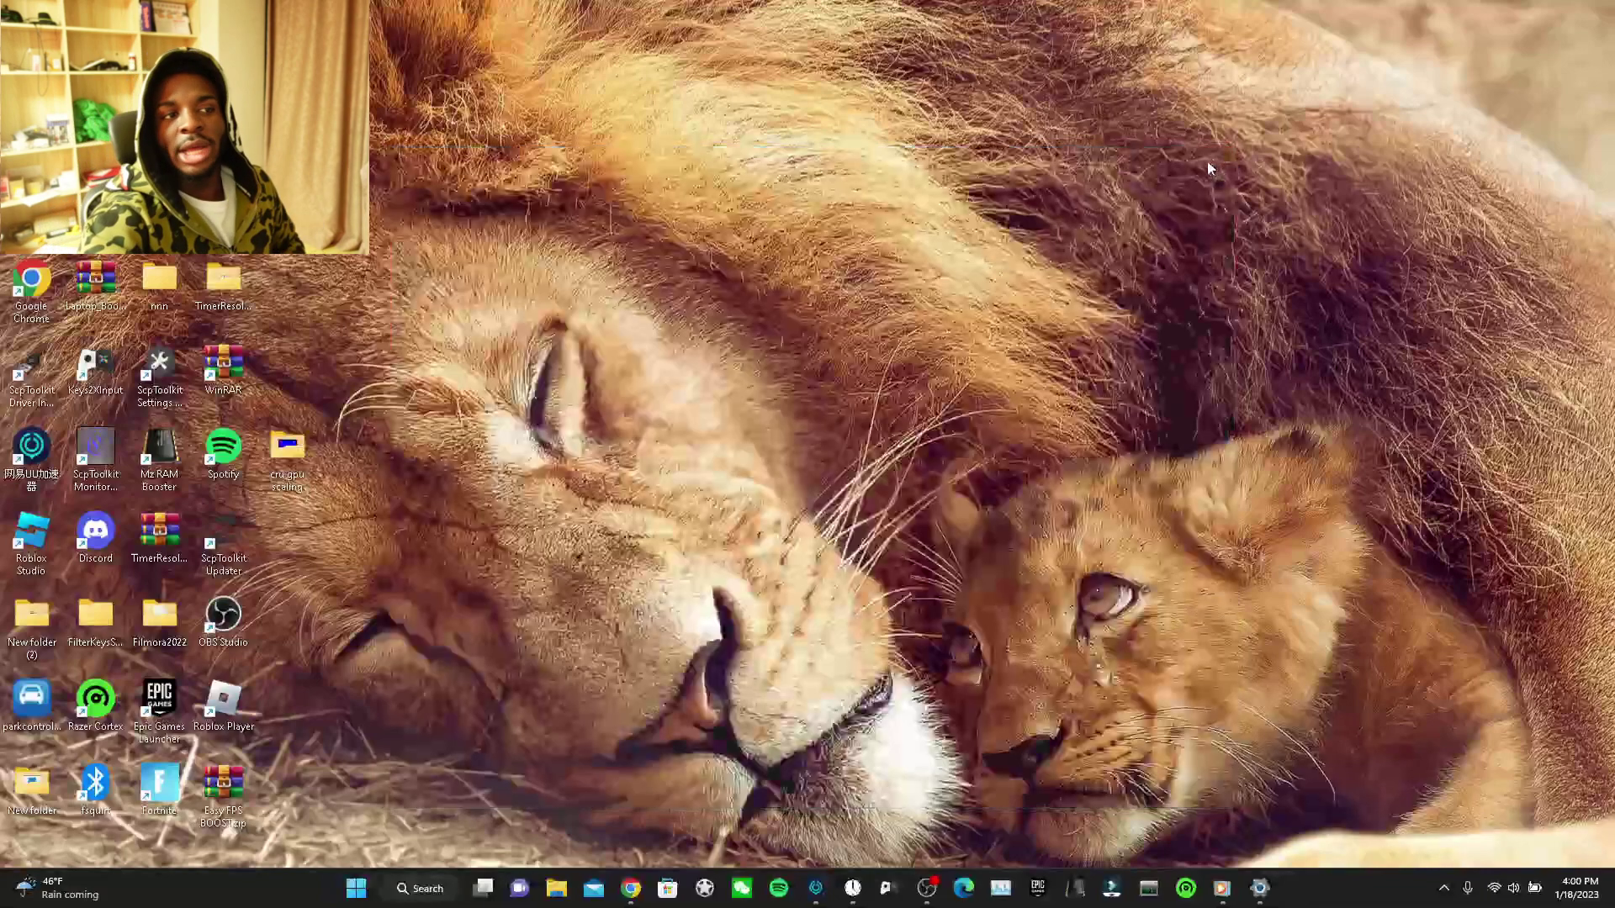
pyautogui.rightClick(562, 409)
pyautogui.click(568, 469)
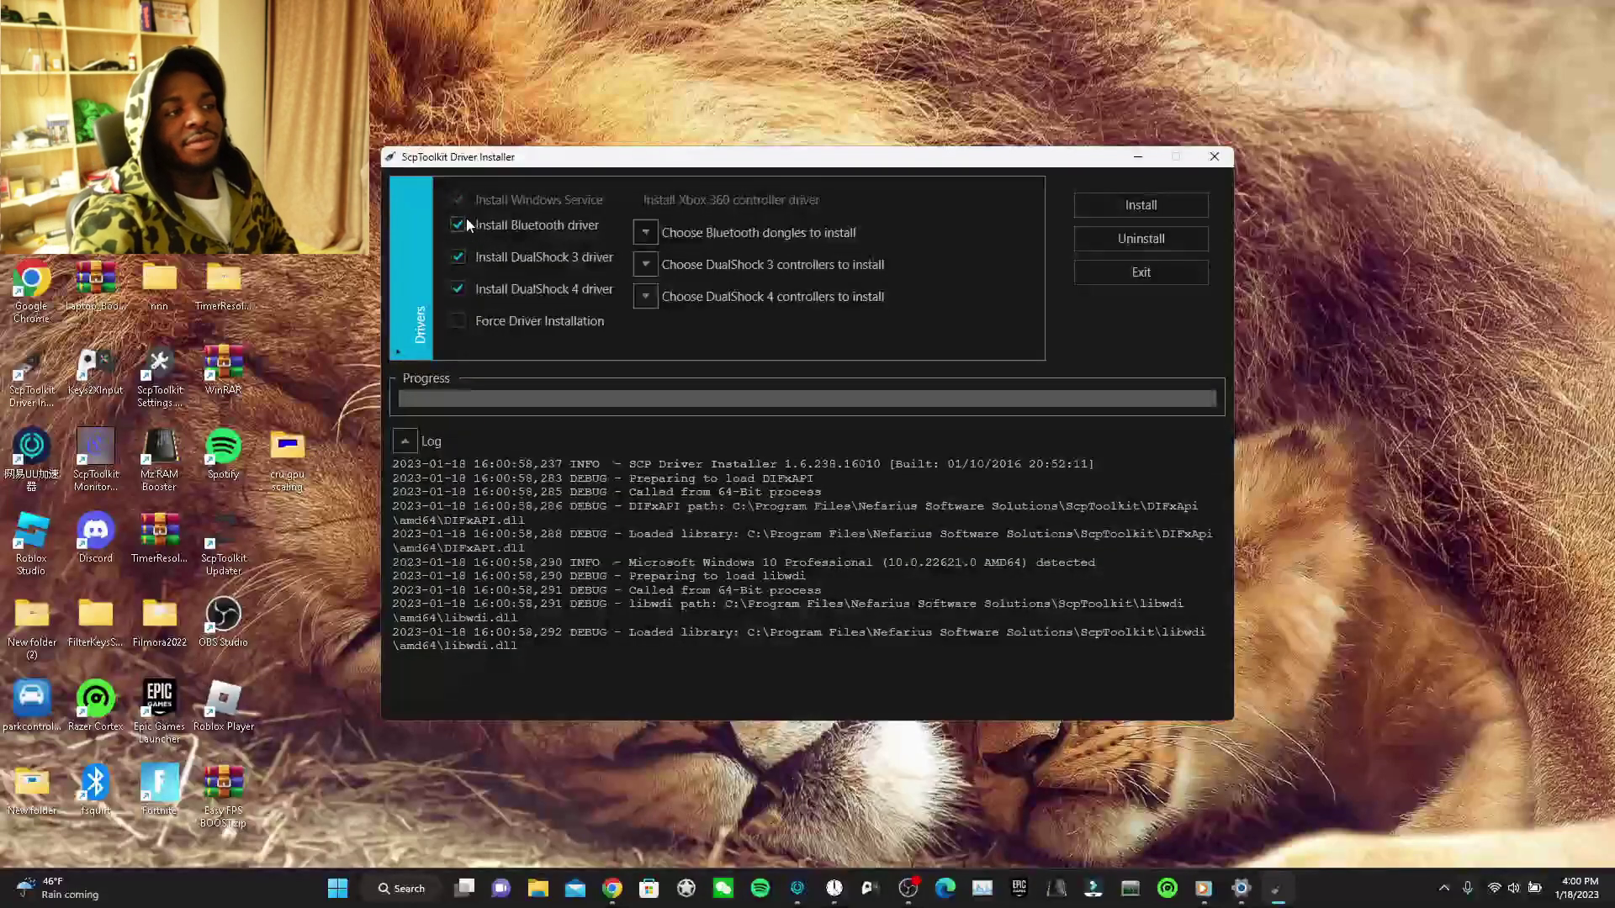
# Untick Bluetooth and DualShock 3, mark Wireless Controller (Interface 0), then close the installer
pyautogui.click(465, 221)
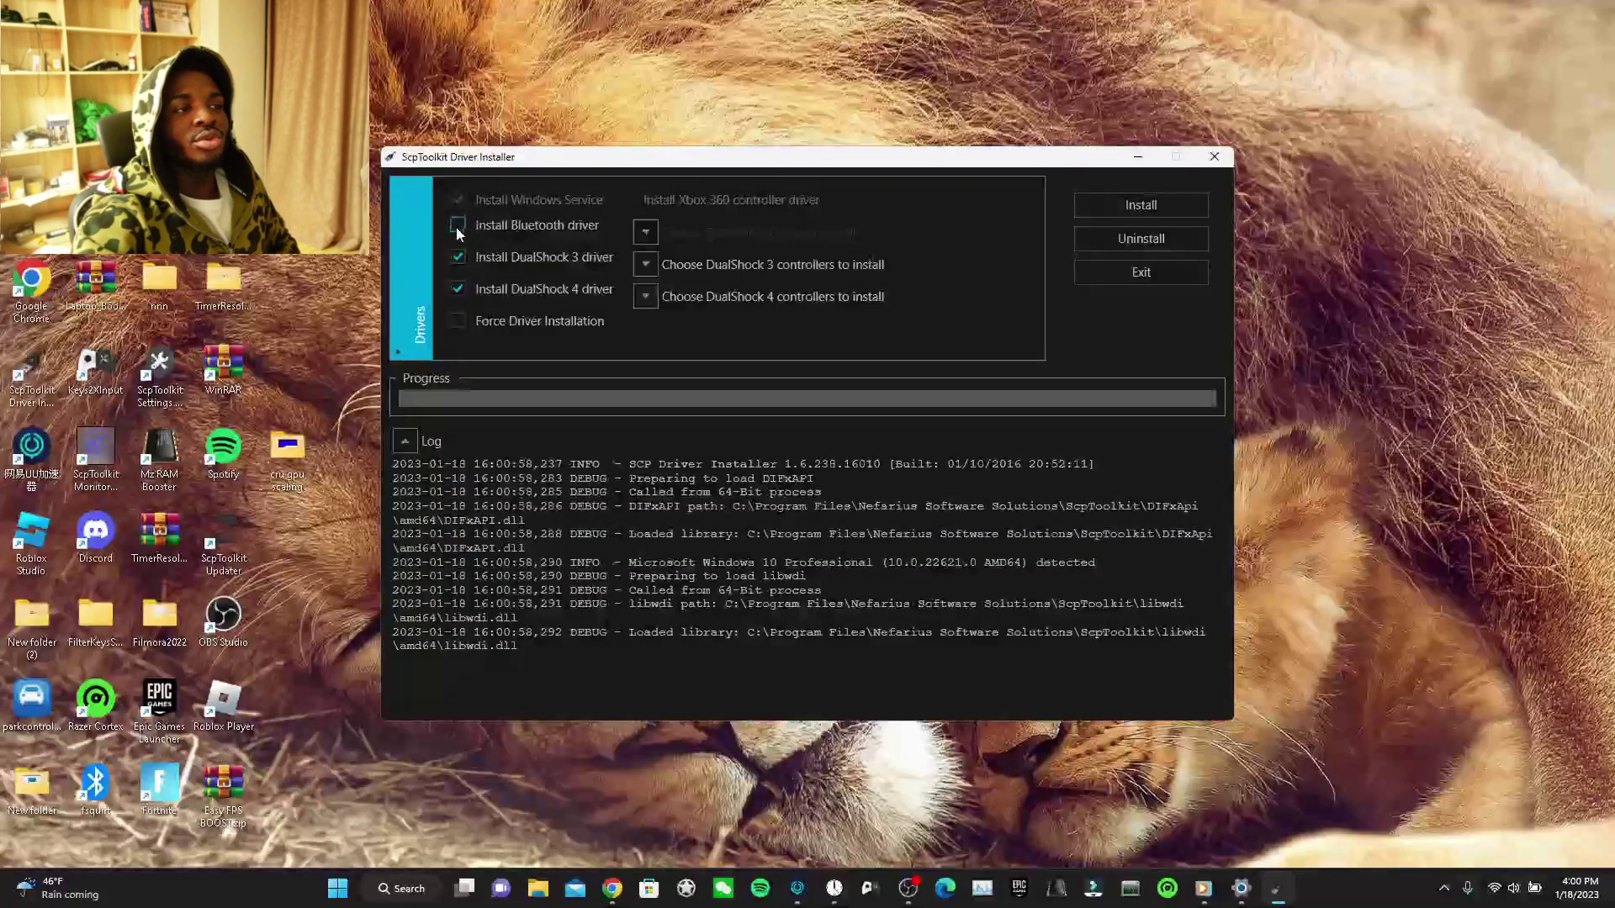
pyautogui.click(478, 256)
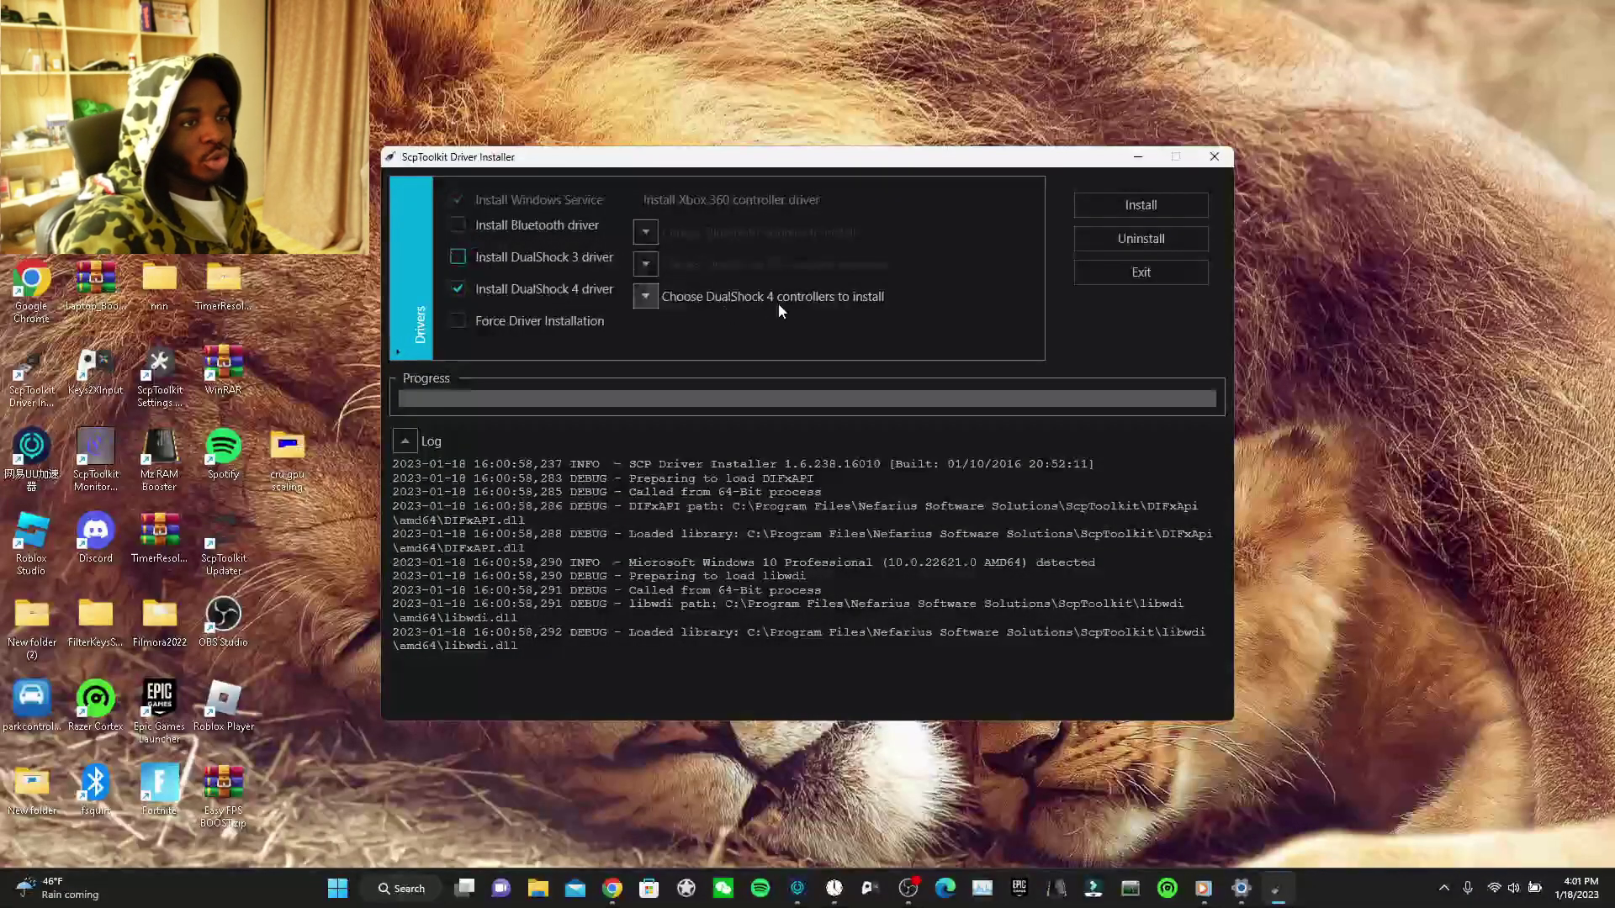
pyautogui.click(655, 302)
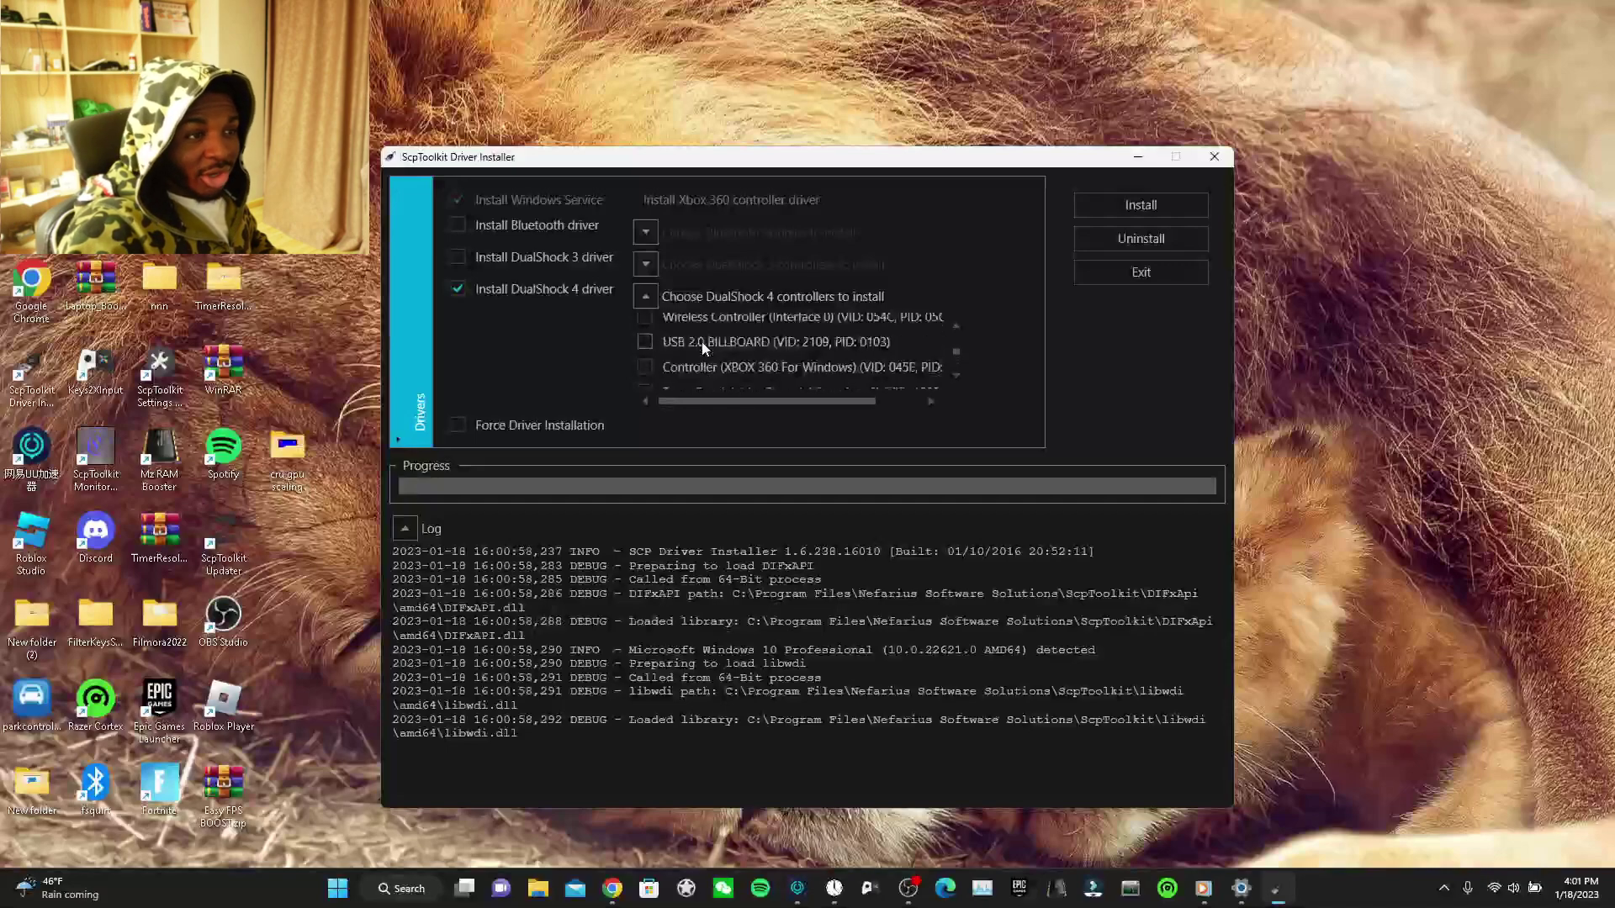
pyautogui.click(694, 317)
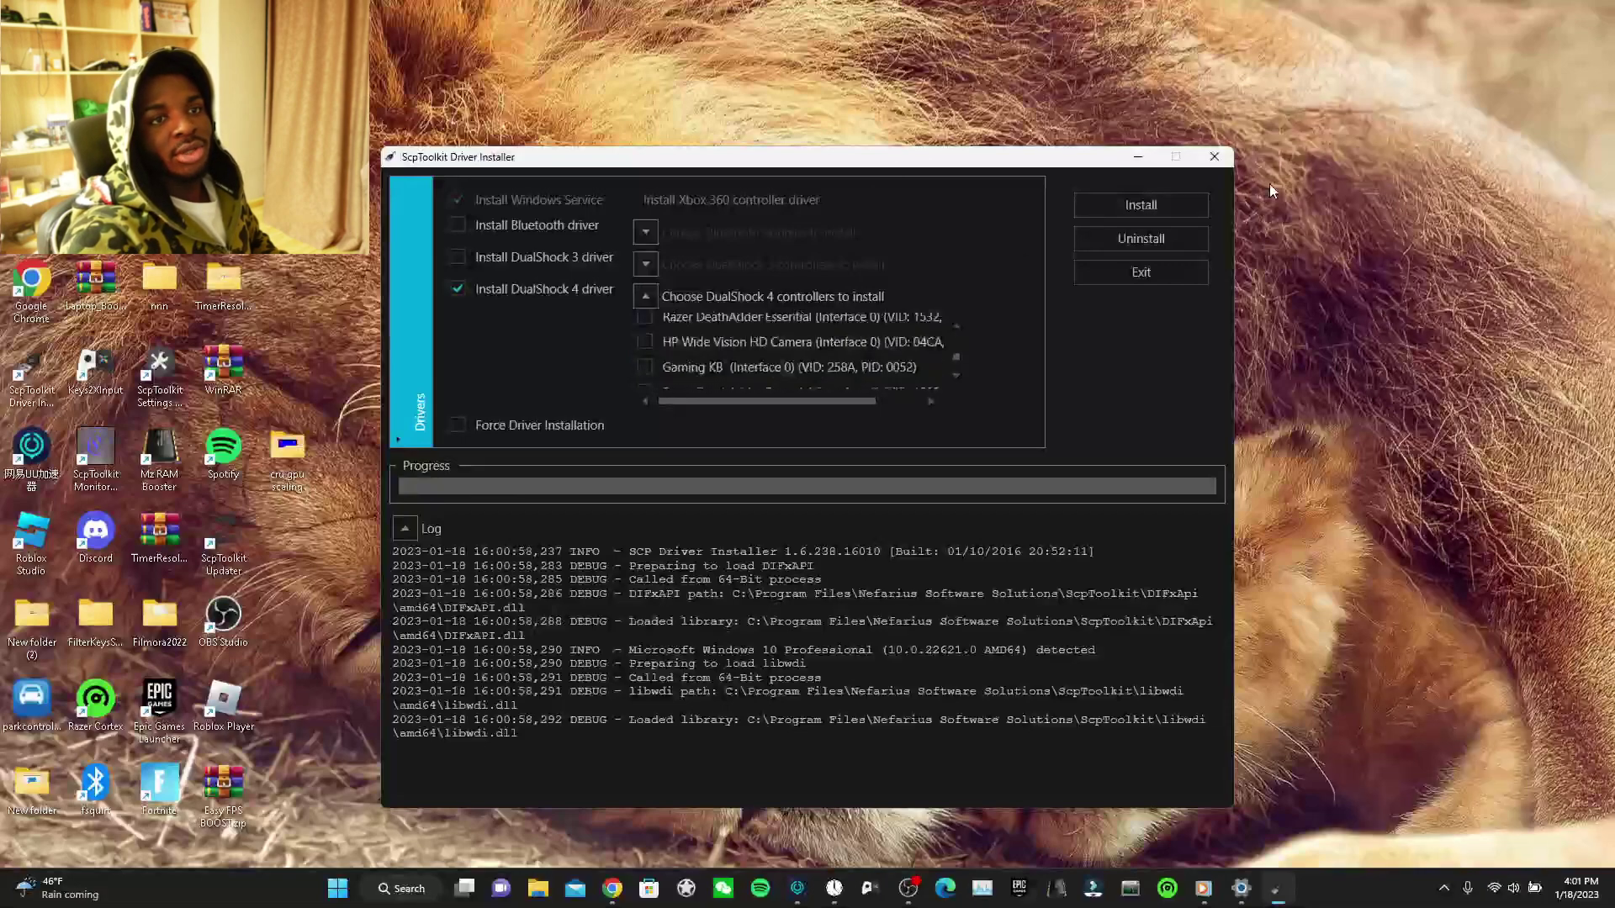
pyautogui.click(1214, 156)
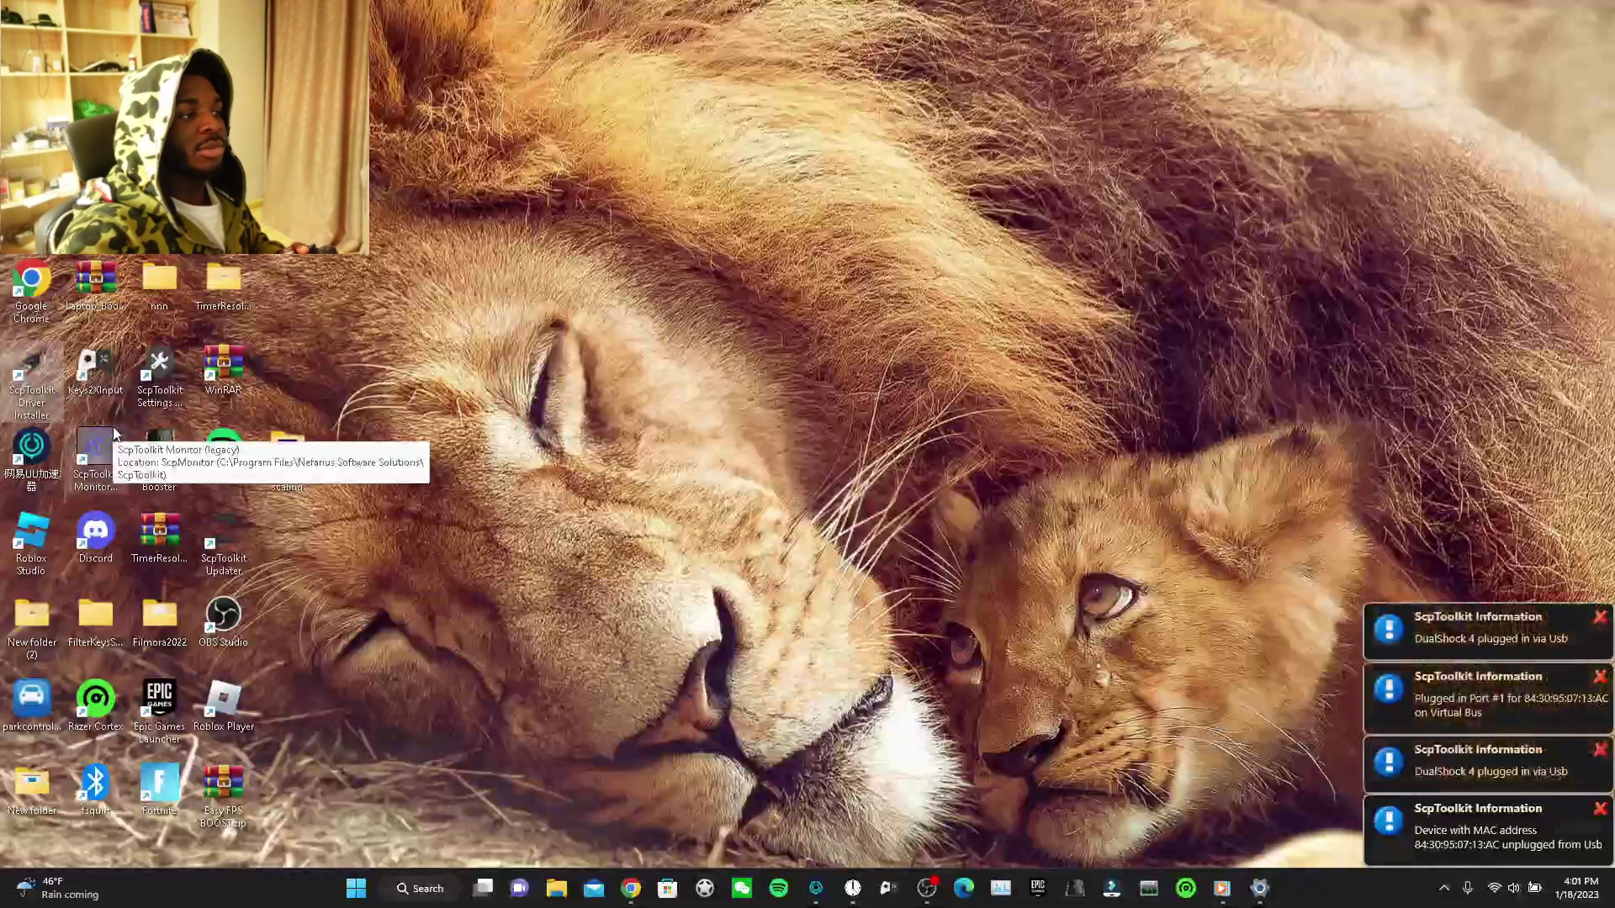
# Relaunch the Driver Installer, untick Bluetooth and DualShock 3, and expand the DualShock 4 list
pyautogui.doubleClick(34, 379)
pyautogui.click(503, 260)
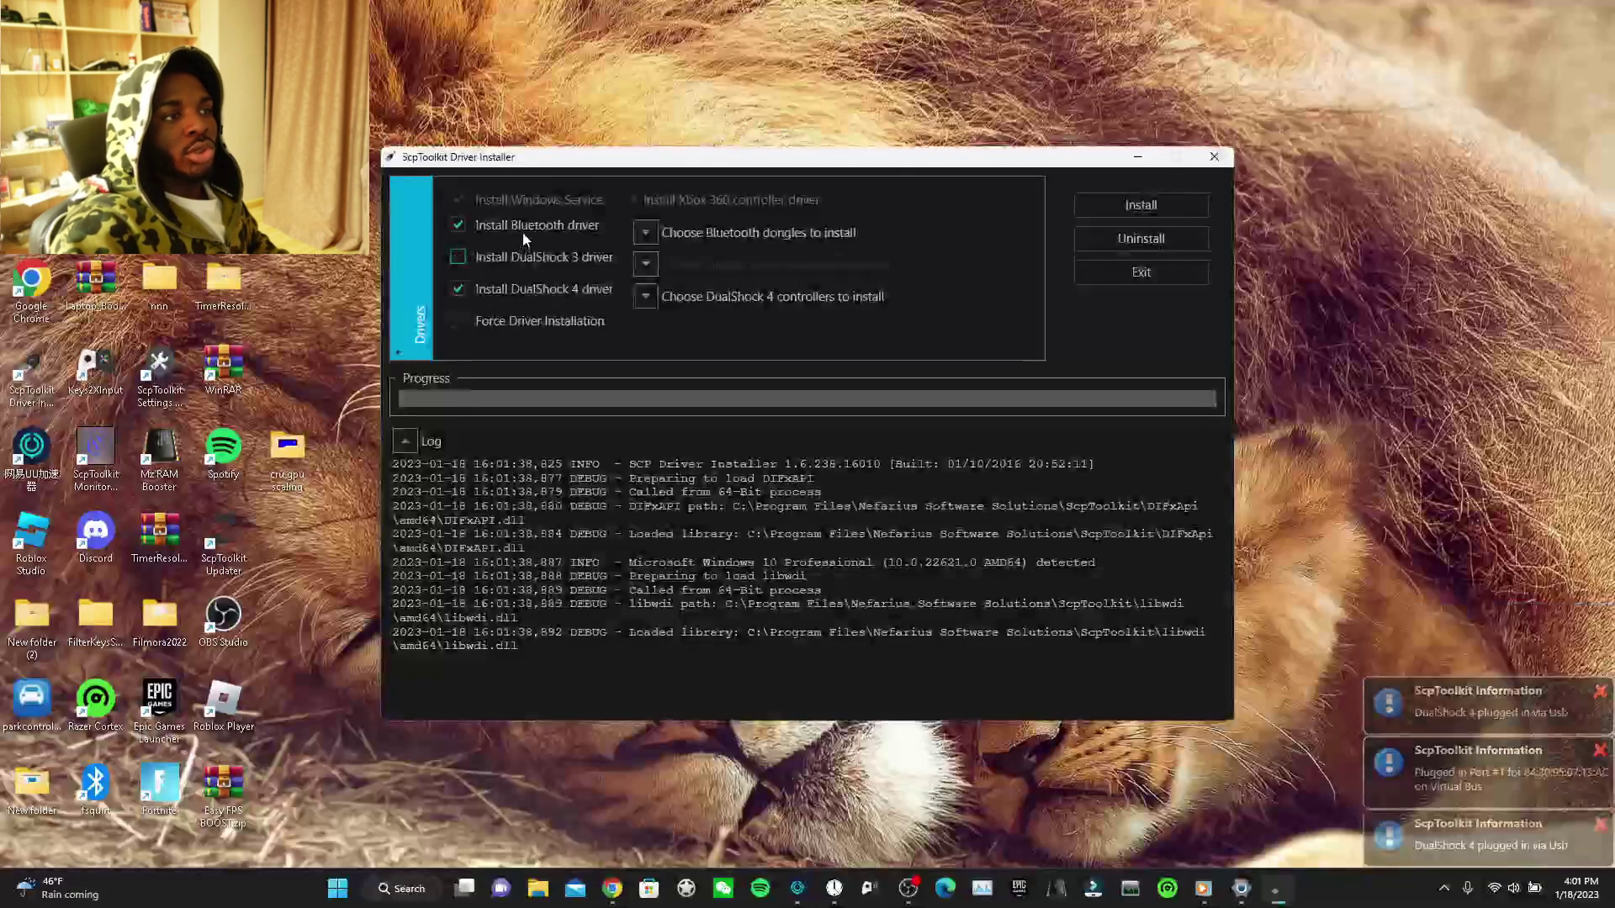
pyautogui.click(527, 227)
pyautogui.click(645, 296)
# Tick Wireless Controller Interfaces 3 and 0 and install the DualShock 4 driver
pyautogui.scroll(-1, 680, 332)
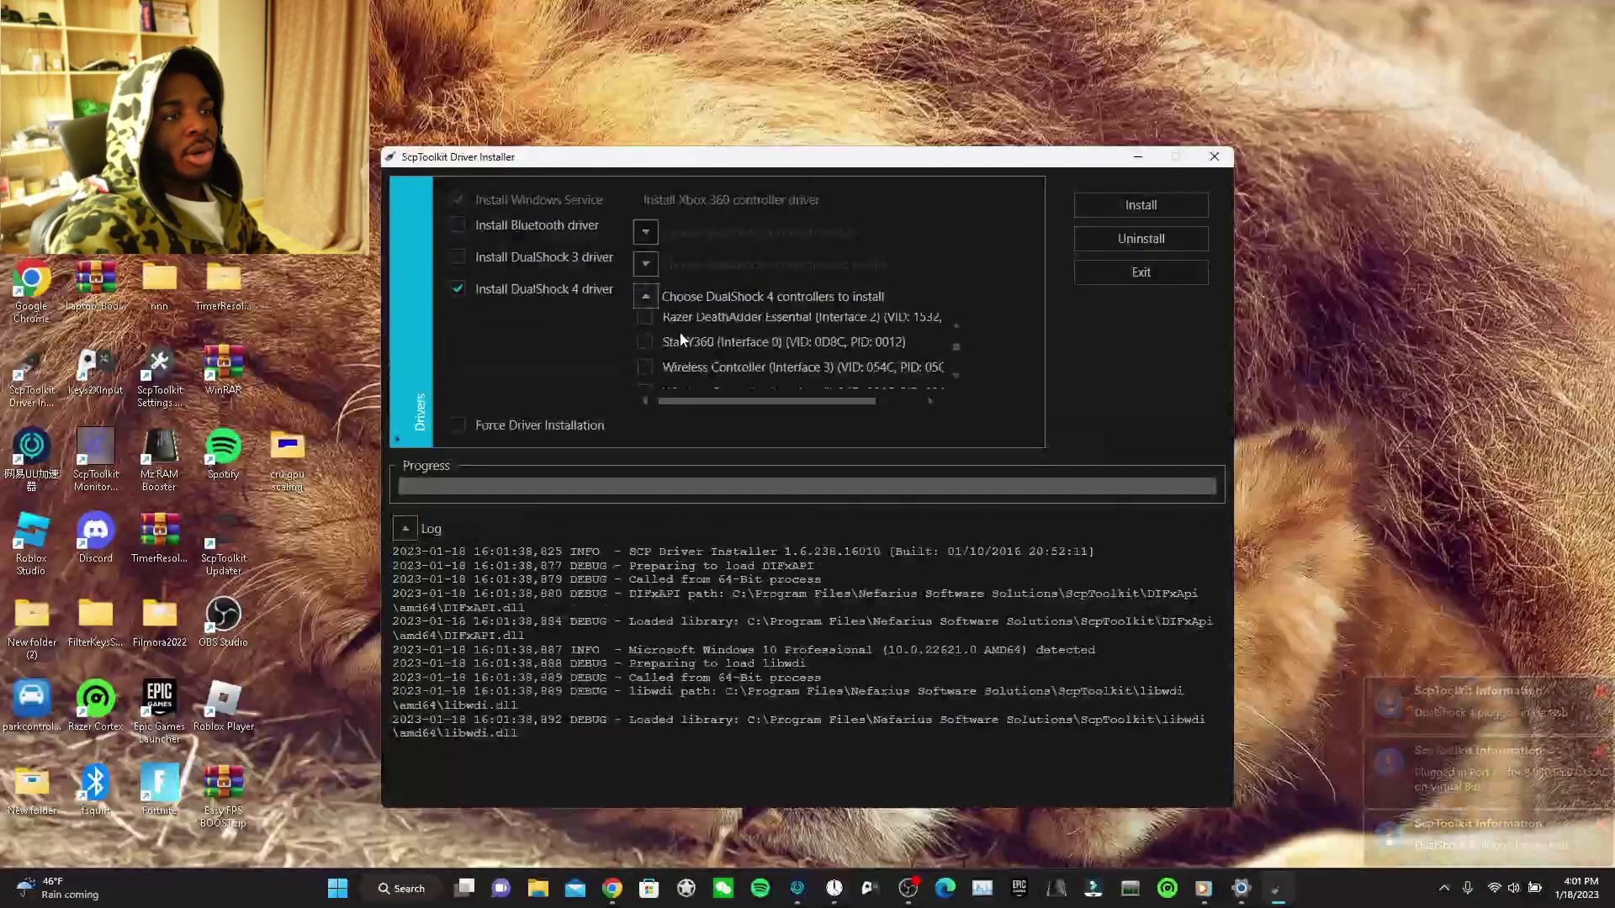
pyautogui.click(675, 364)
pyautogui.scroll(-1, 675, 362)
pyautogui.click(683, 348)
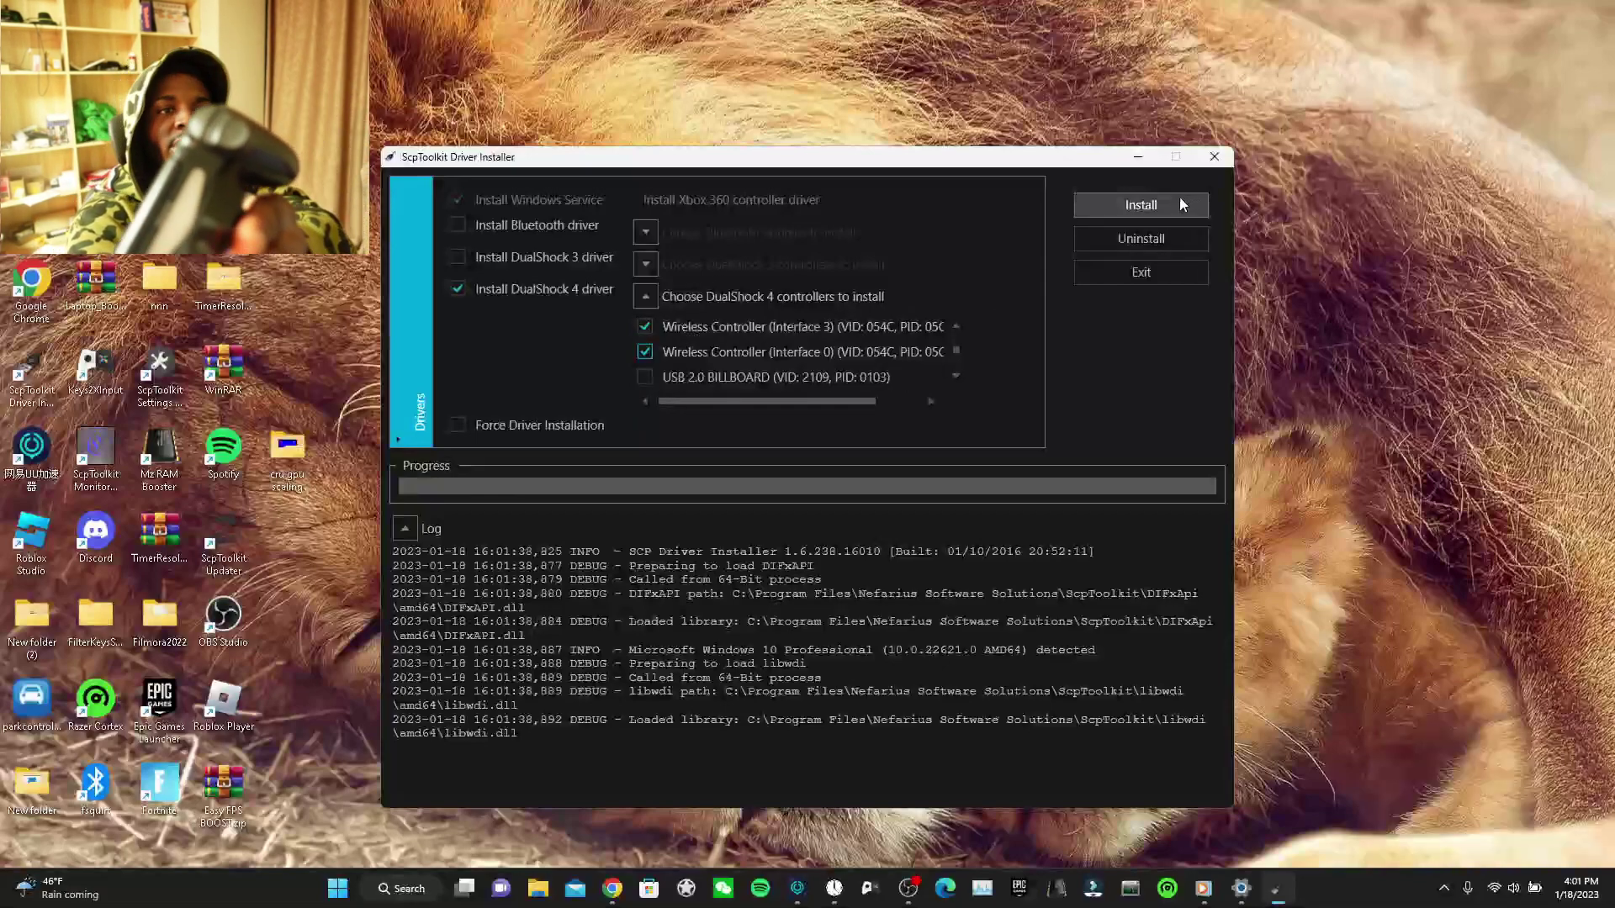
pyautogui.click(1160, 207)
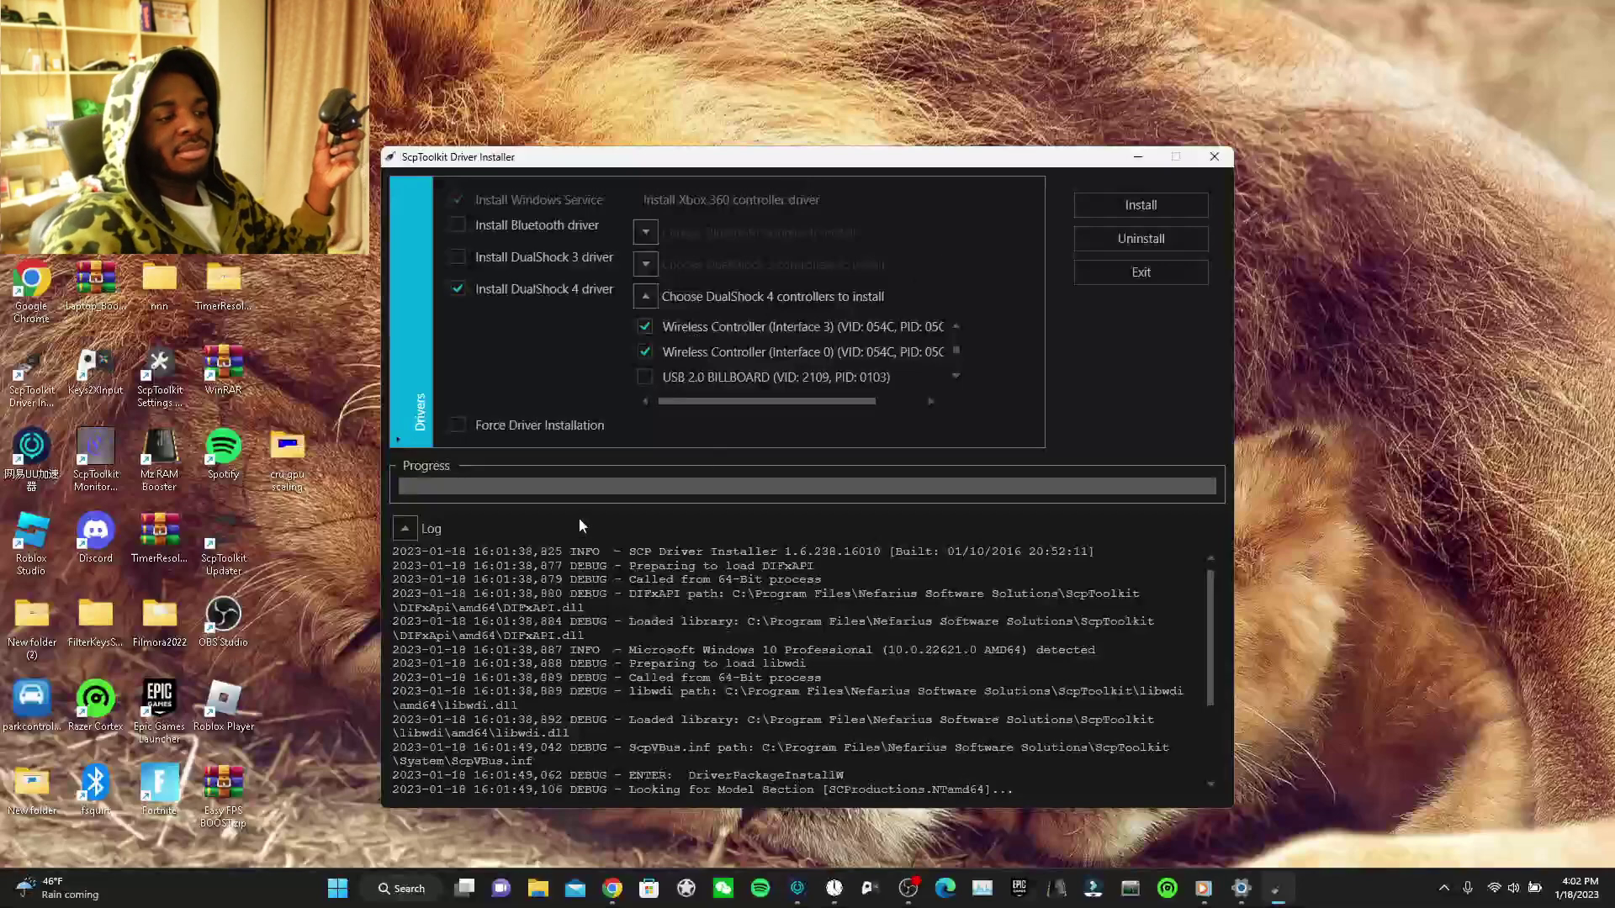
# Open Windows search and highlight Device Manager in the Recent items list
pyautogui.click(410, 889)
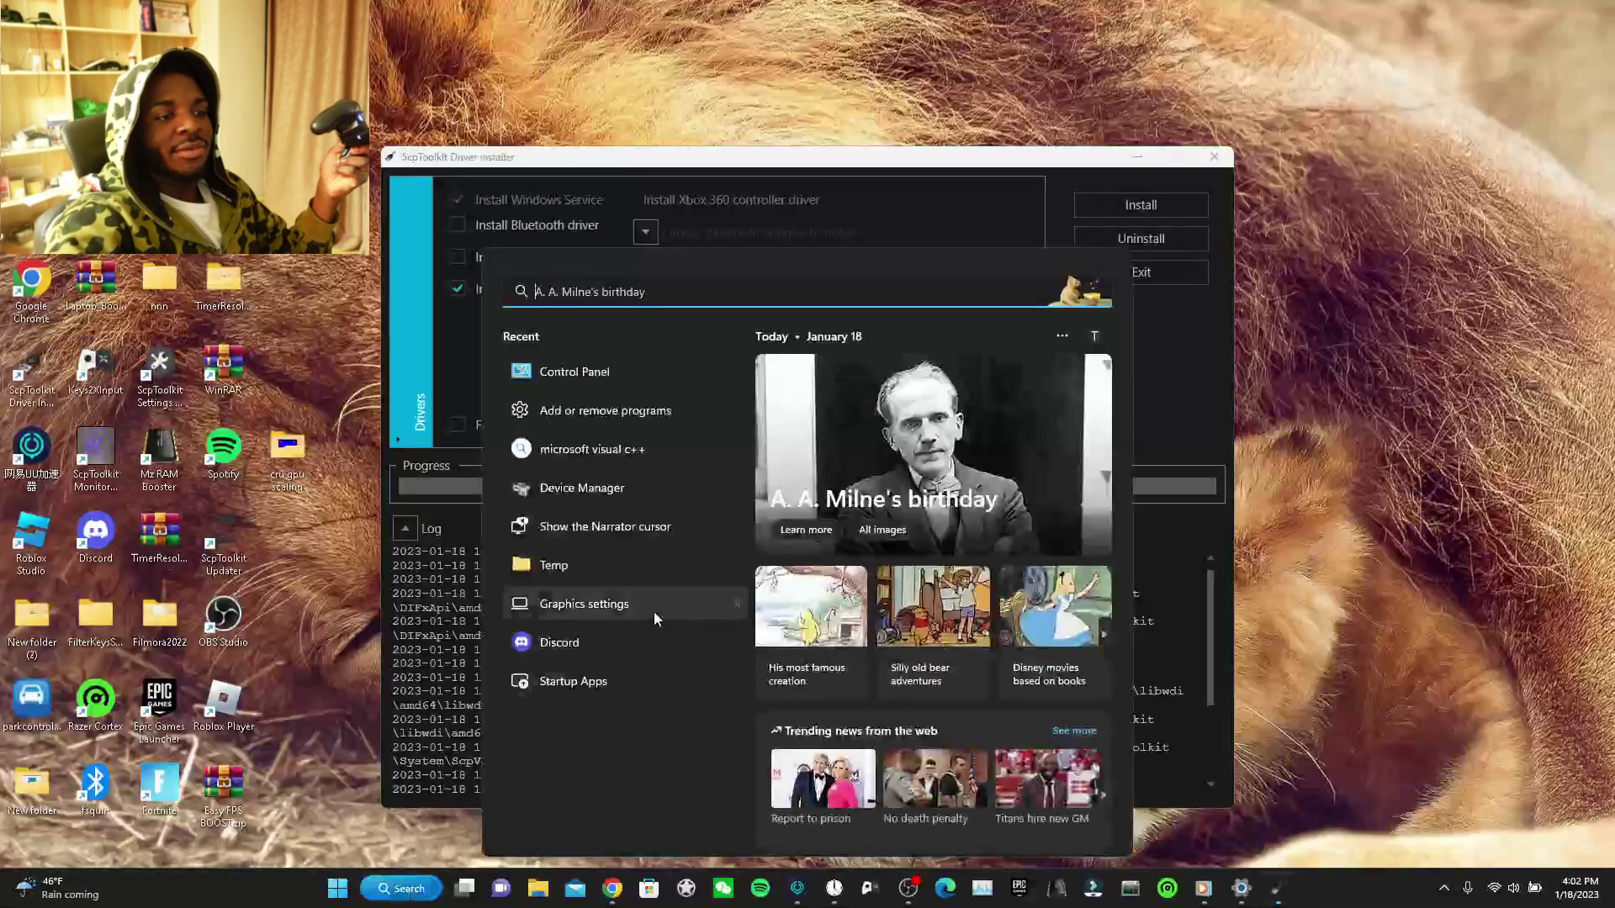
pyautogui.press('Down')
pyautogui.press('Down')
pyautogui.press('Down')
pyautogui.press('Down')
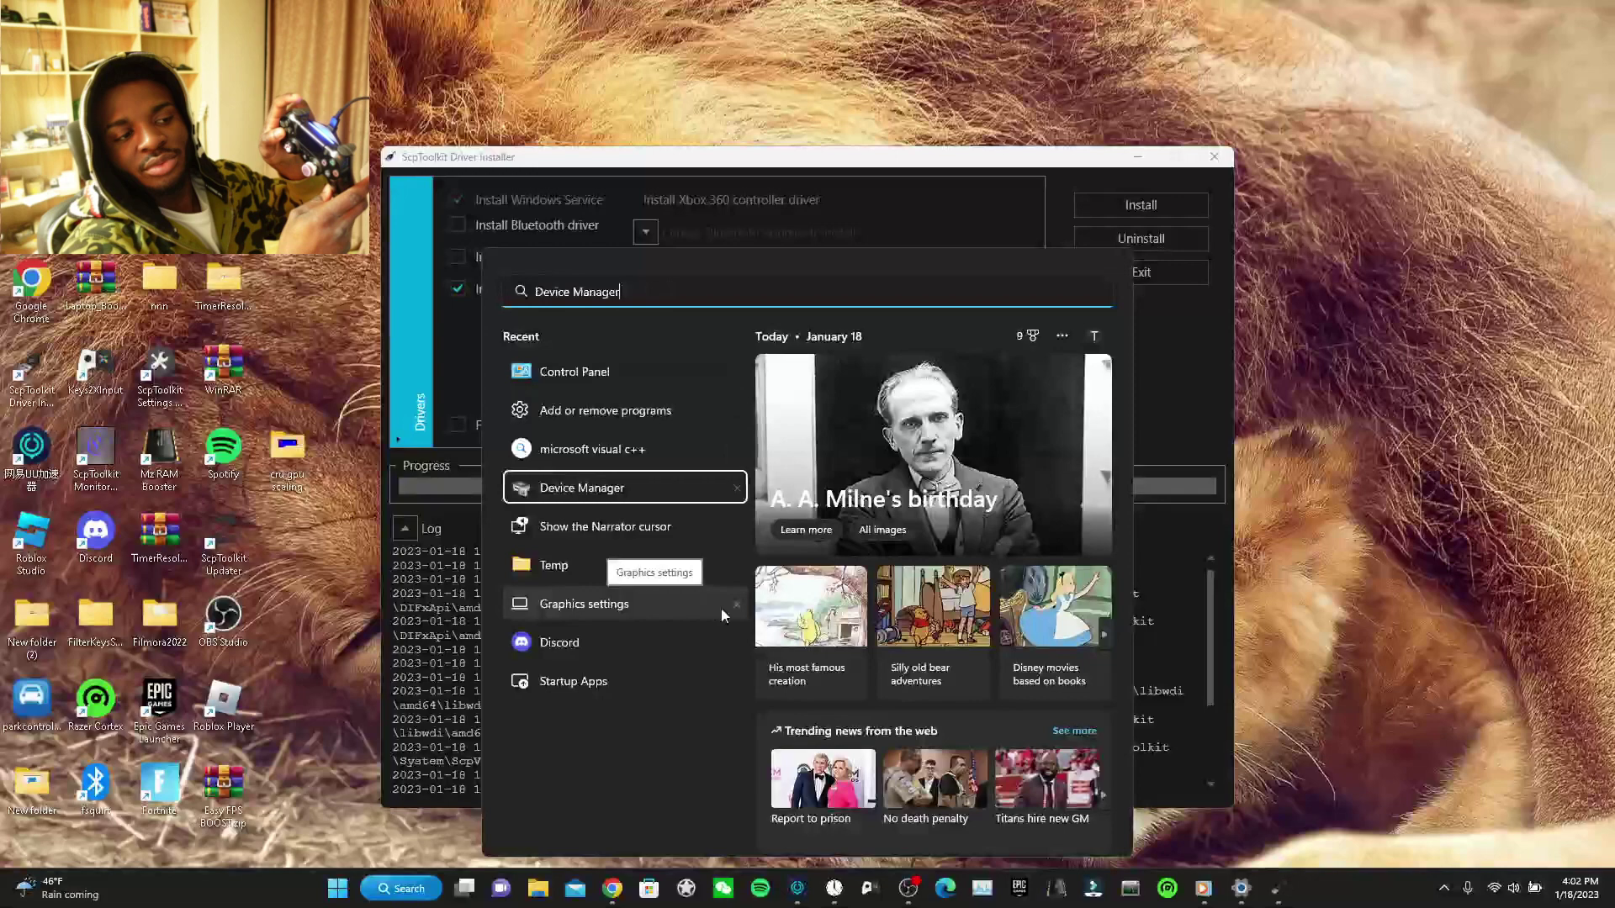
pyautogui.press('Up')
pyautogui.press('Up')
pyautogui.press('Up')
pyautogui.press('Down')
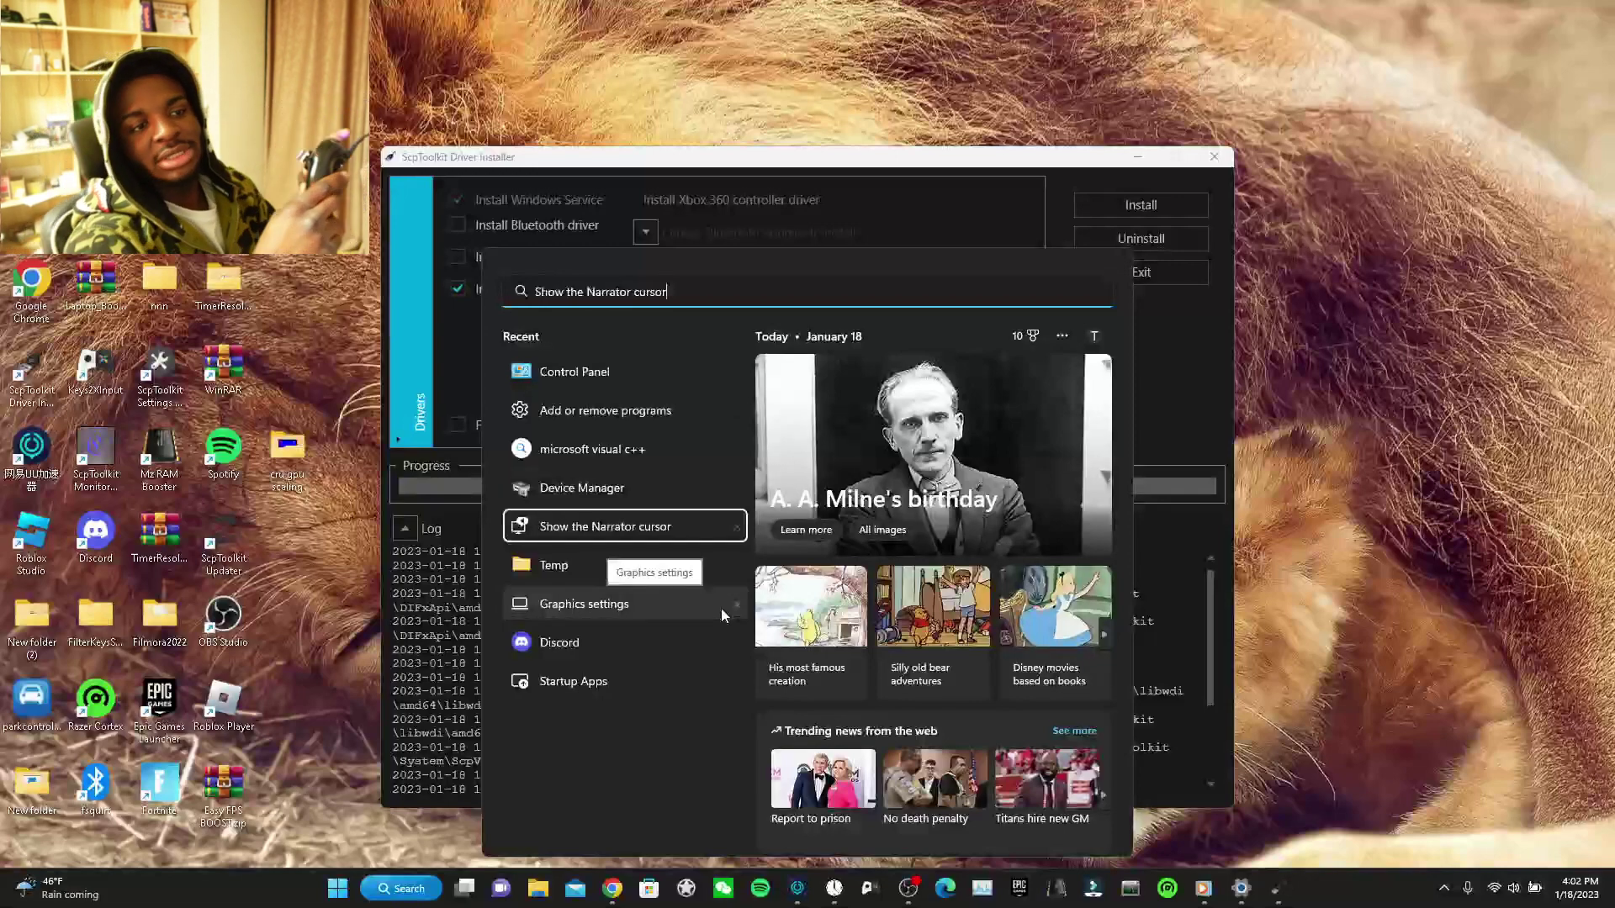